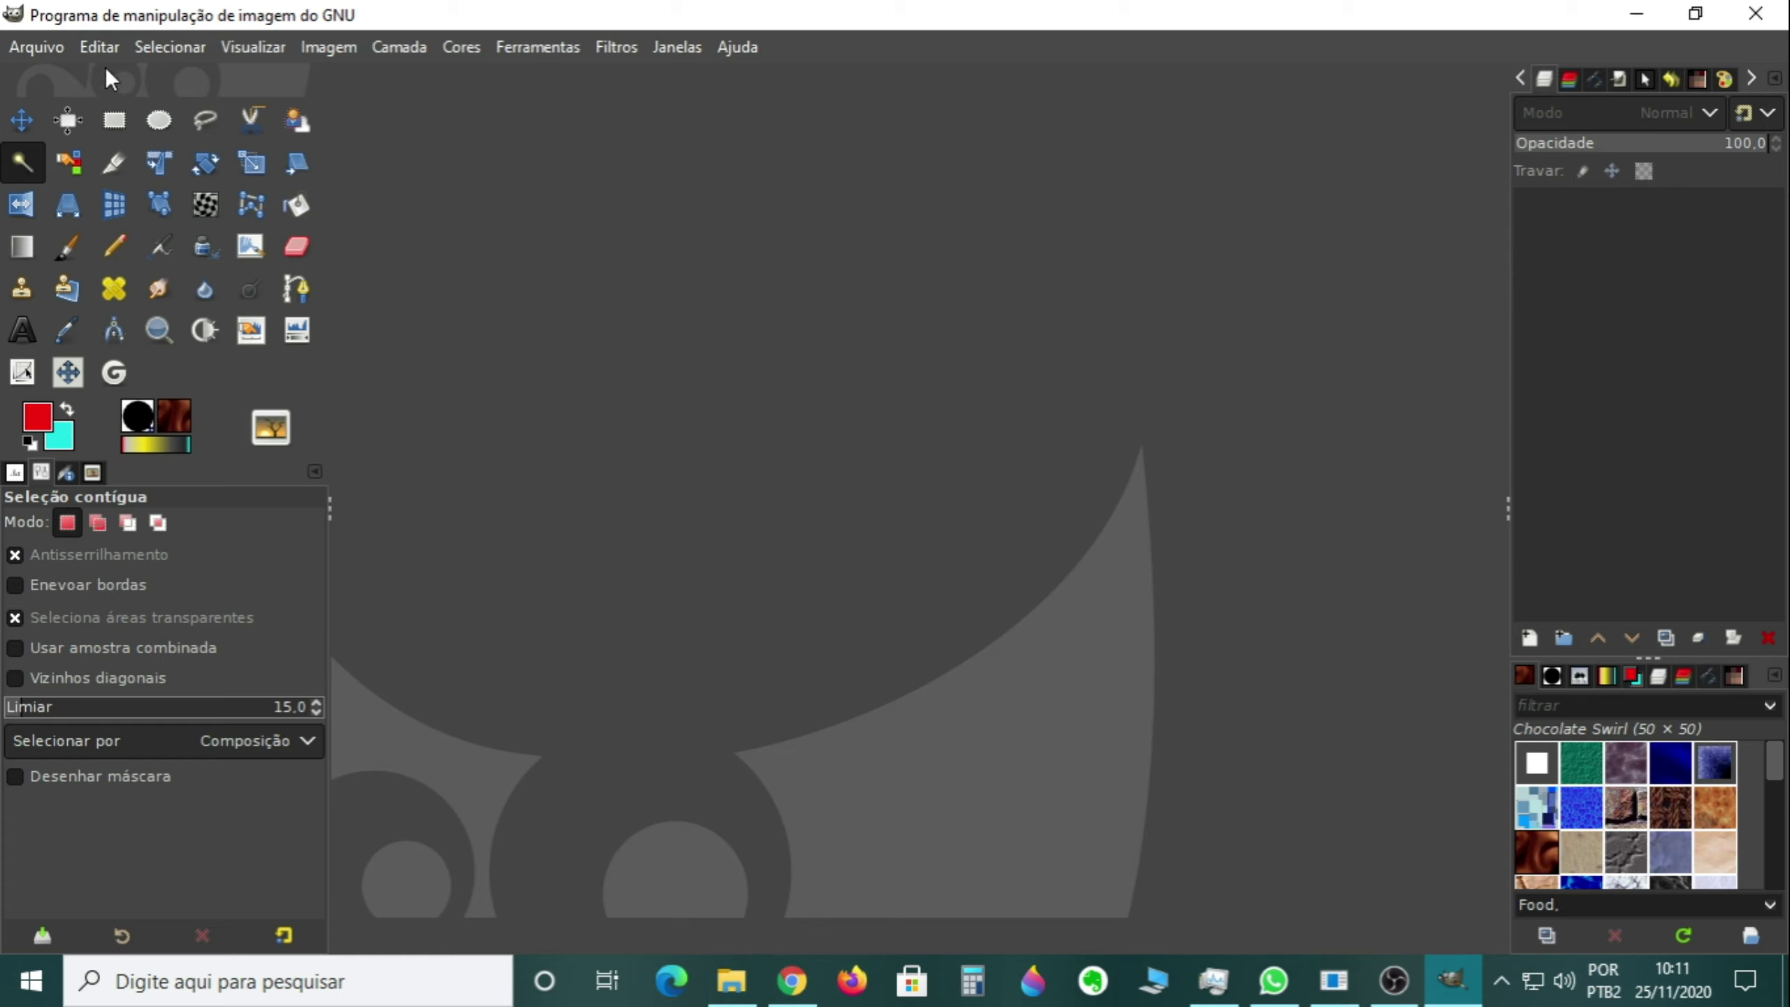
Create a new 1920x1080 image from Arquivo > Nova, keeping the default size
click(37, 49)
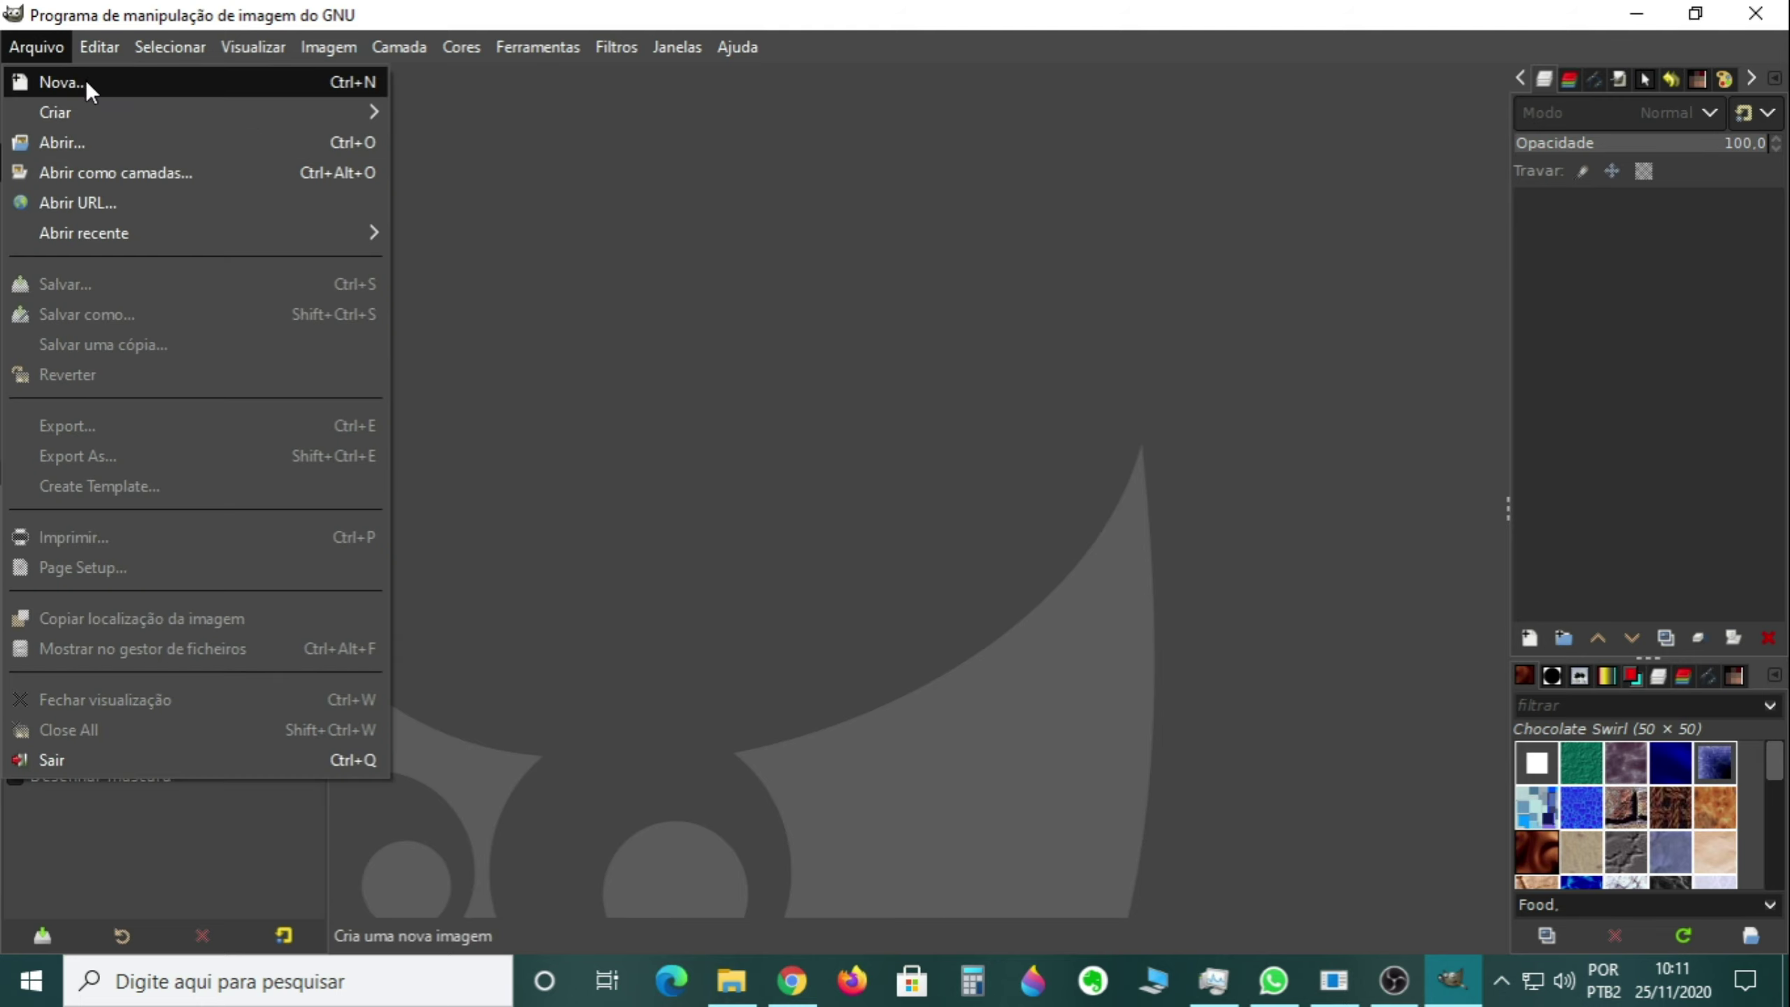
click(68, 82)
click(1102, 397)
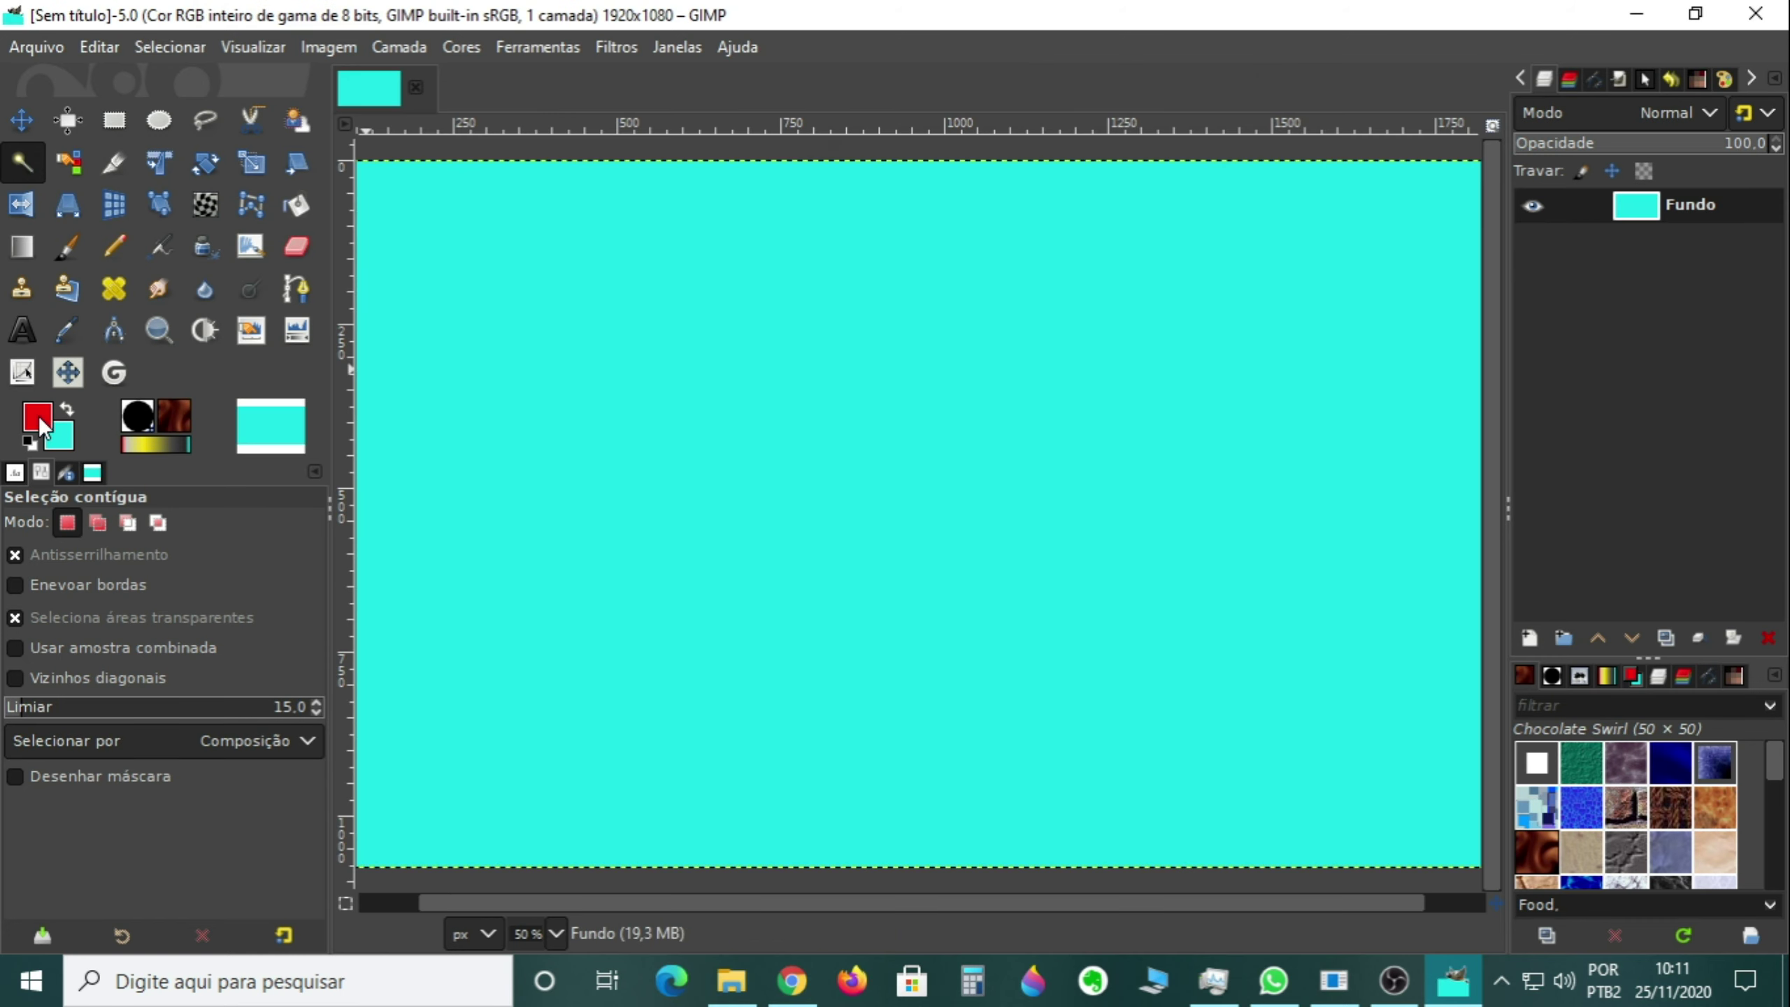
Fill the Fundo layer with red and bring up the comic layer's options
drag(44, 427, 666, 367)
right_click(1635, 204)
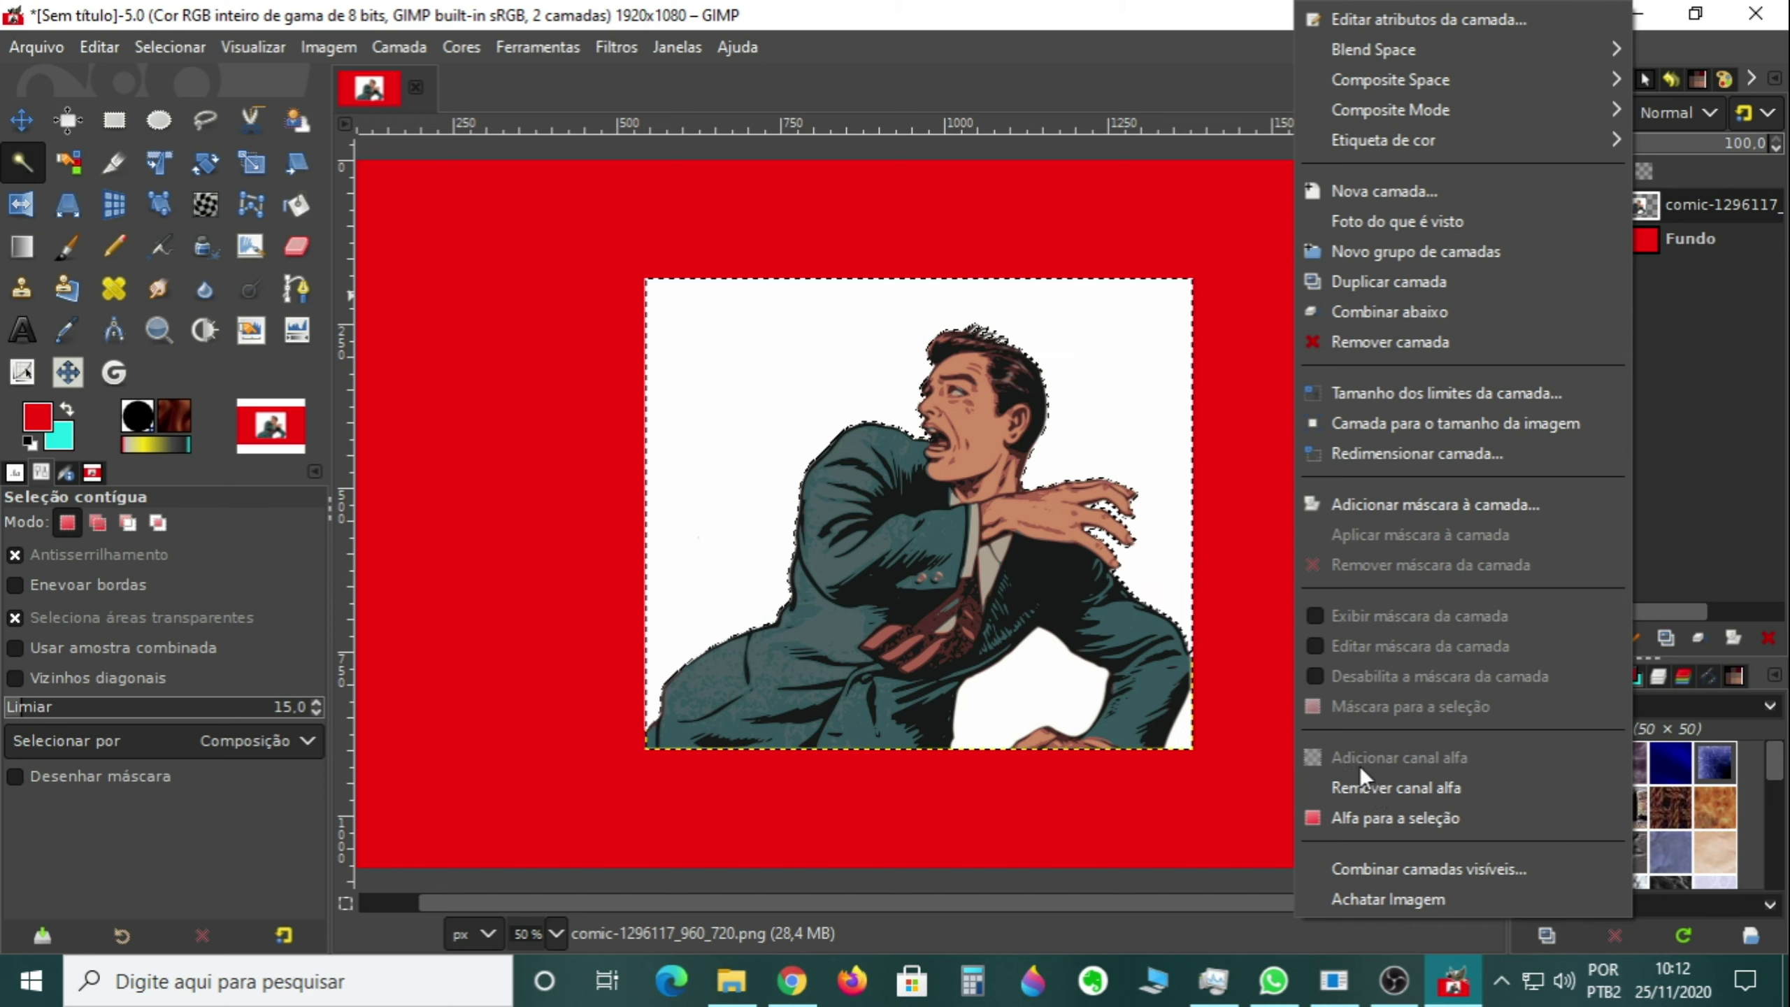
Give the comic layer an alpha channel so deleted areas become transparent
click(1362, 781)
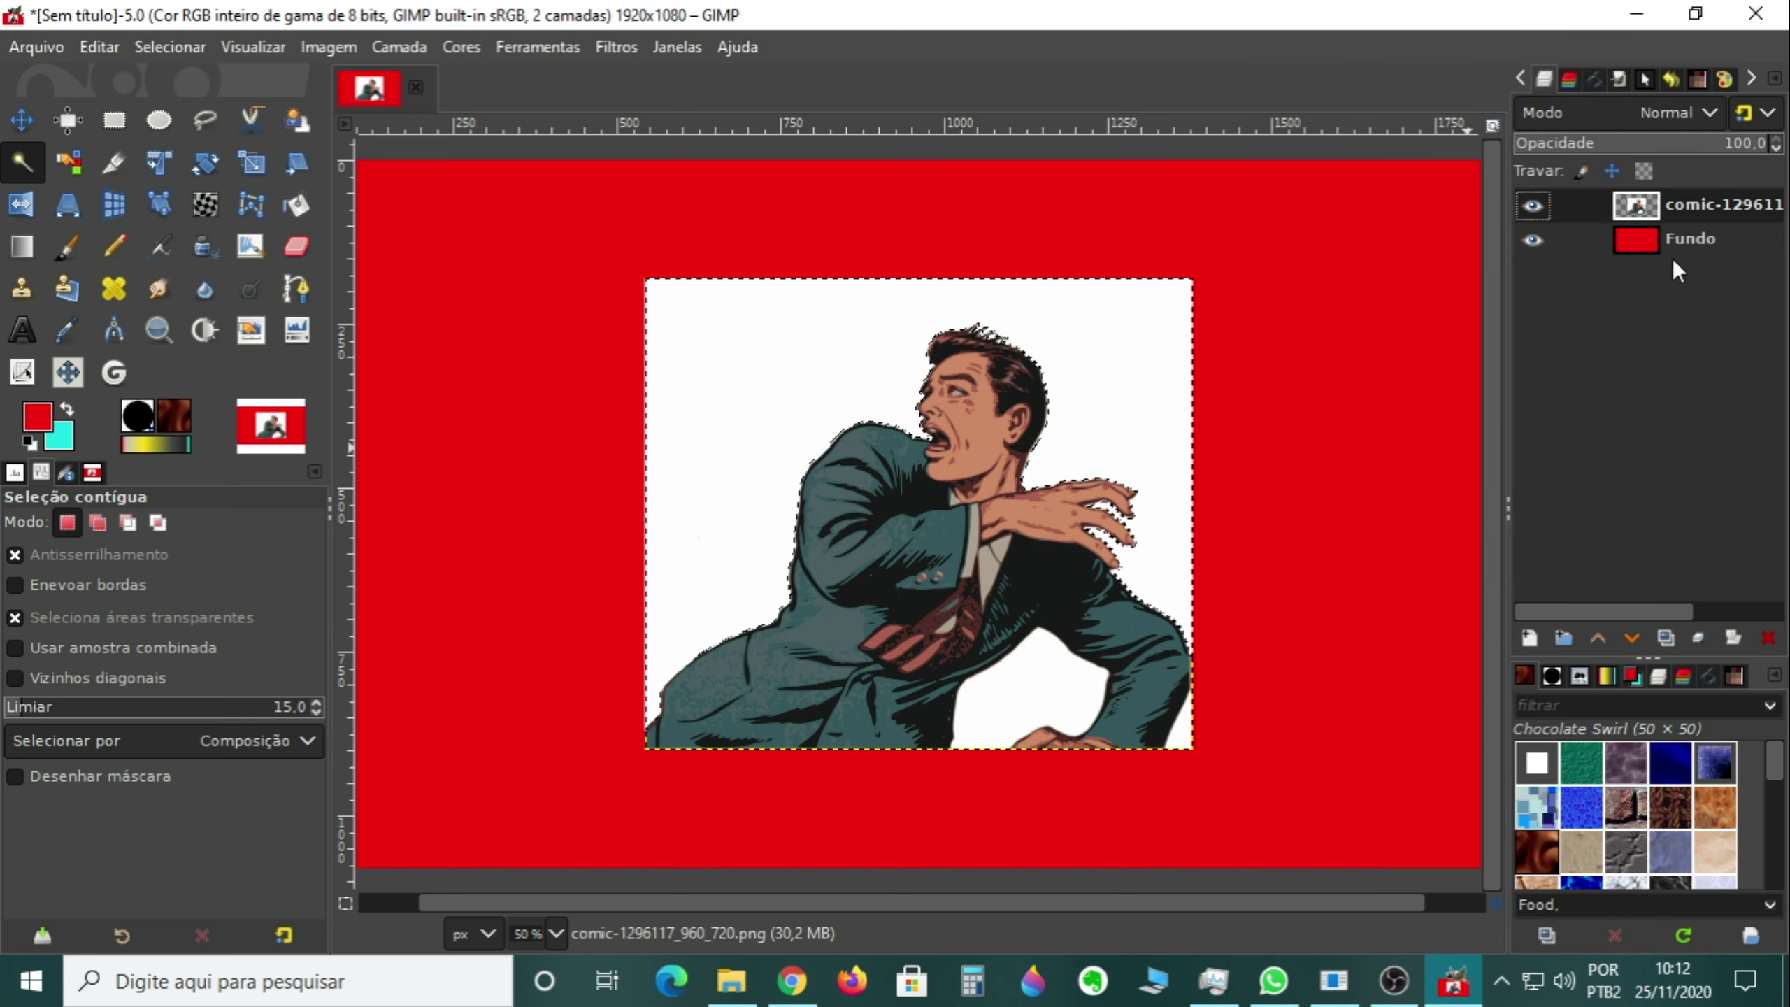
right_click(1679, 203)
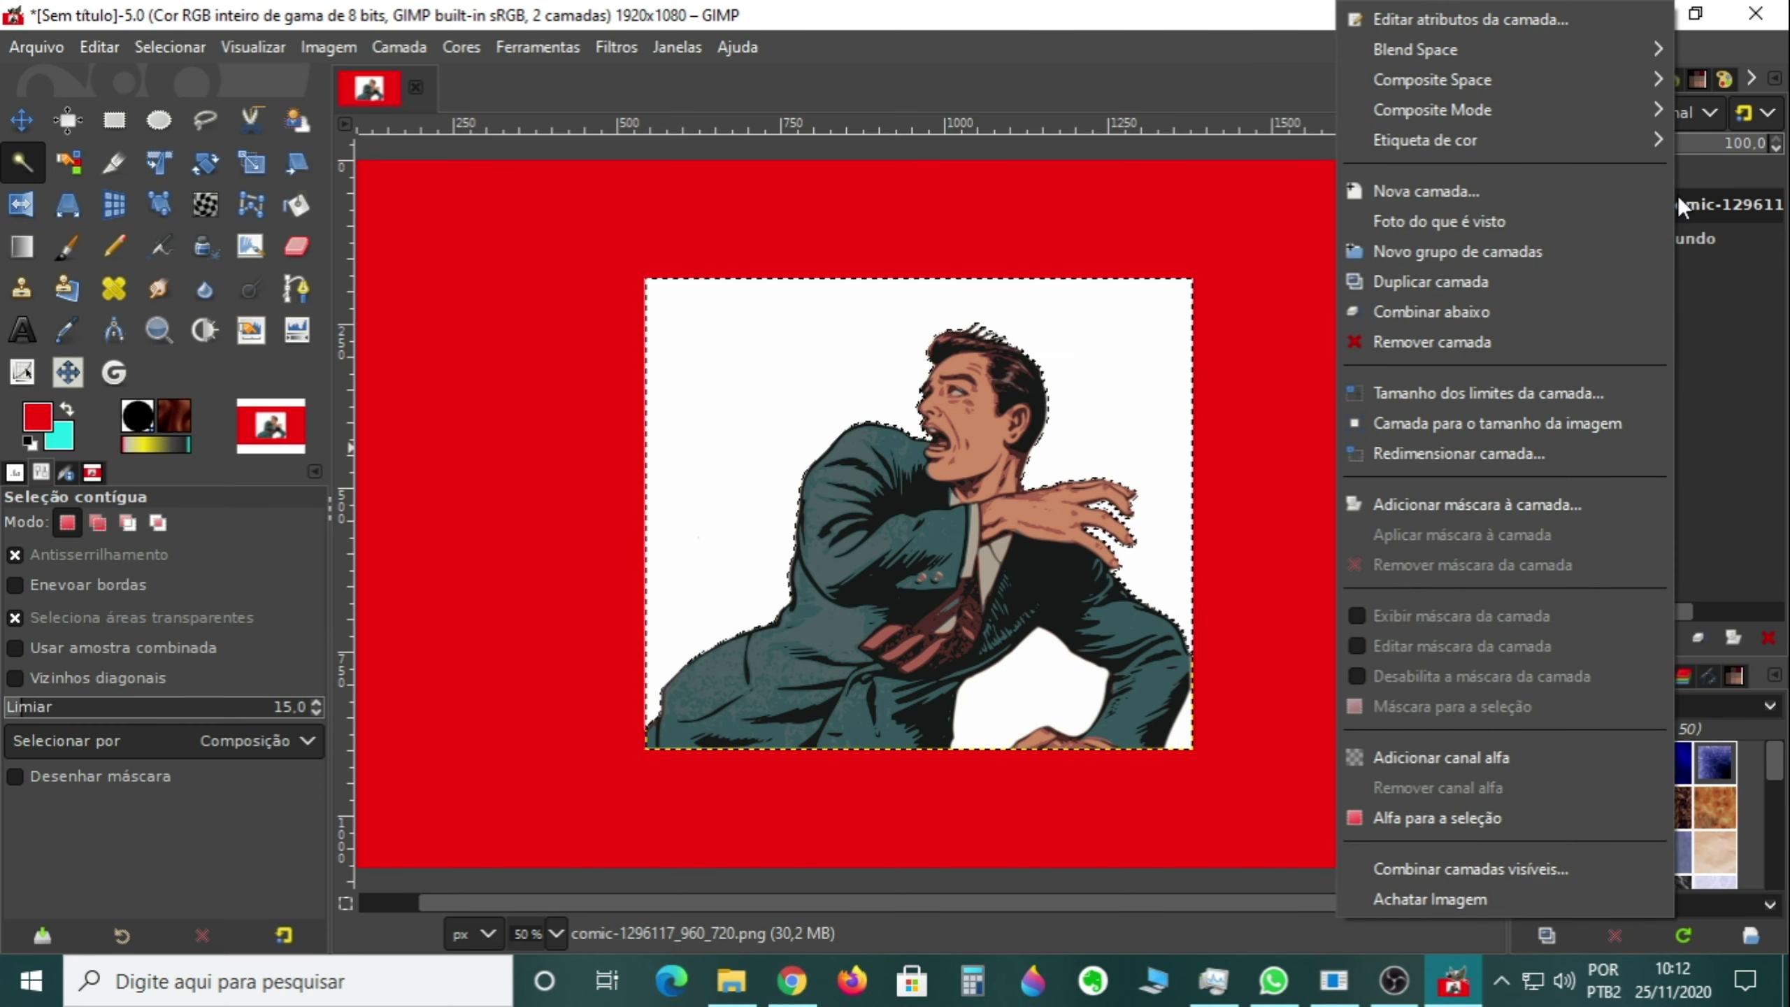
click(1421, 759)
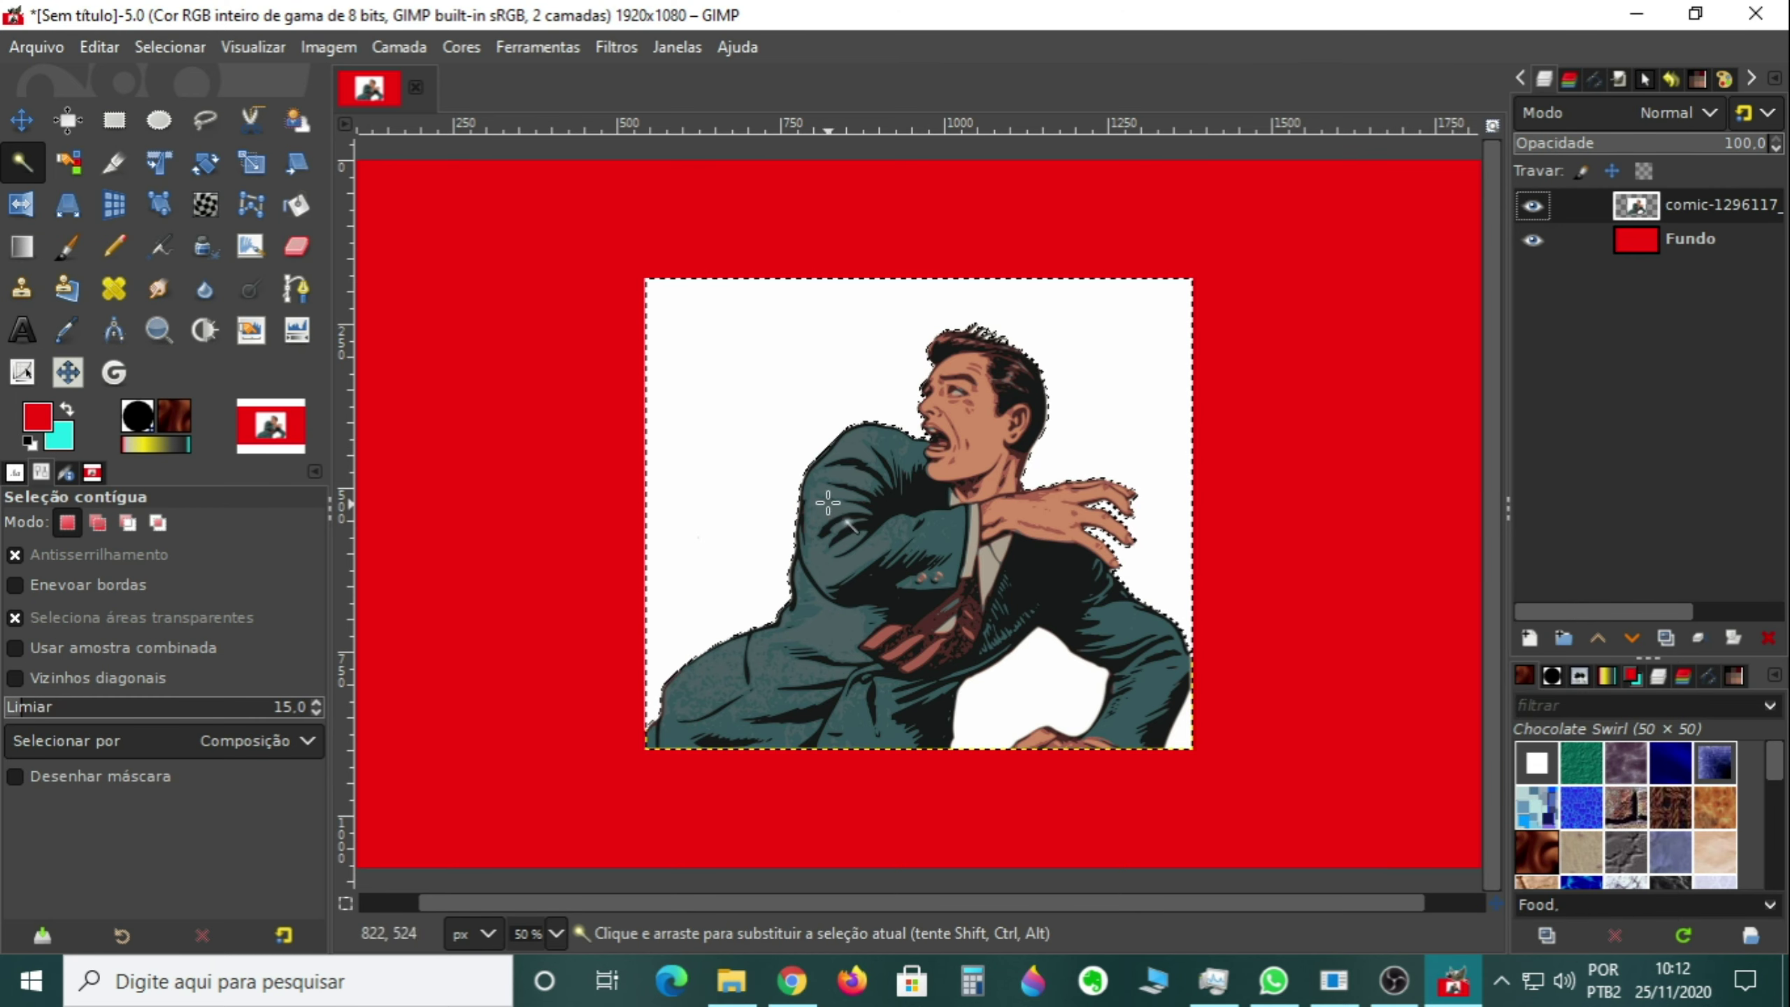
Delete the white areas beside the figure, near the hand and in the bottom-right corner
click(882, 404)
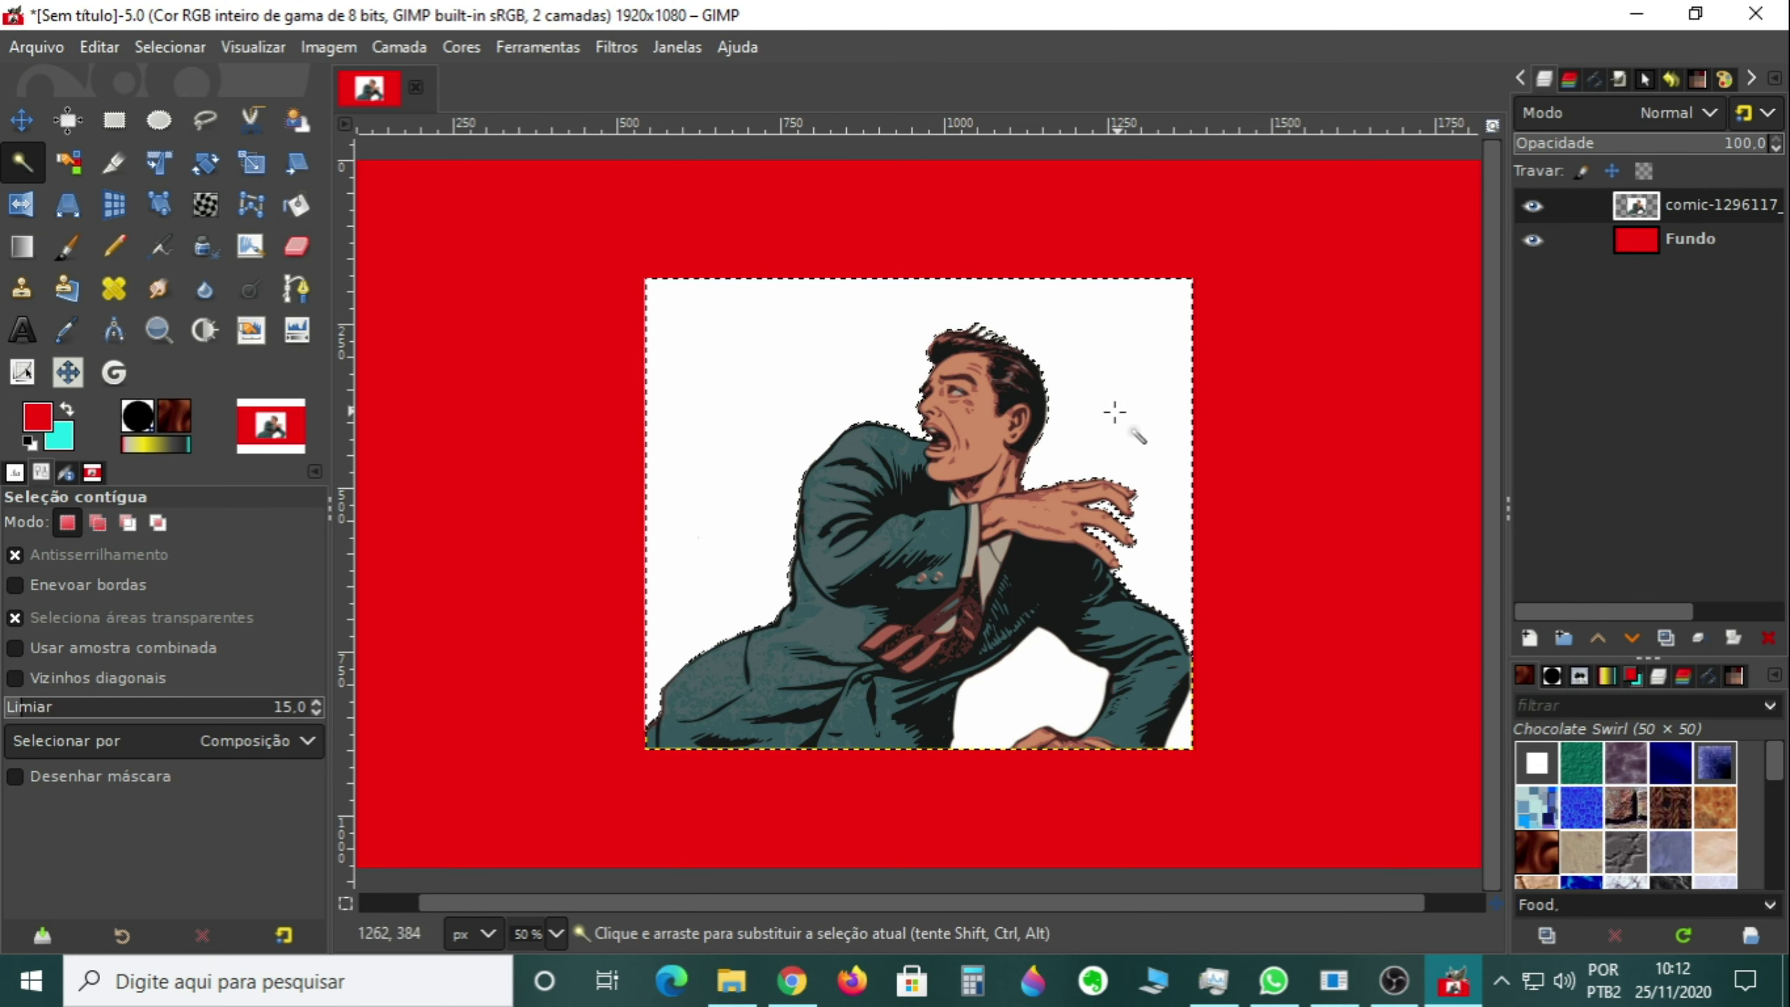
key(Delete)
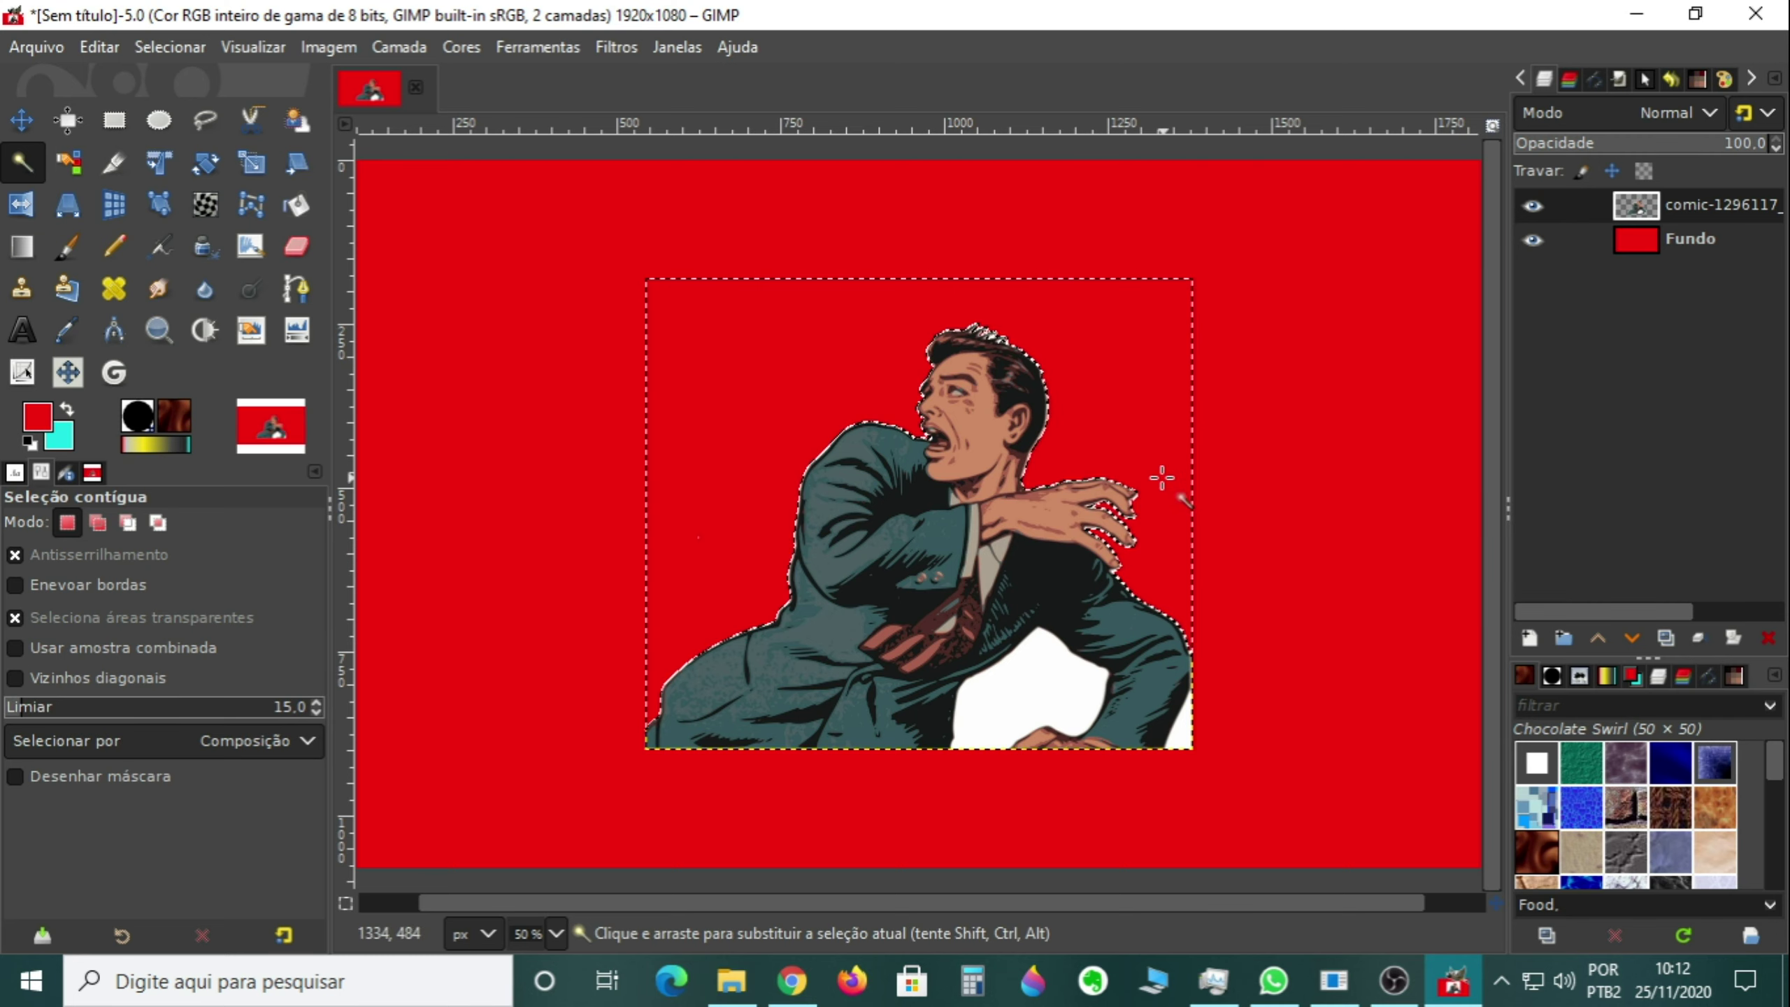
click(1046, 692)
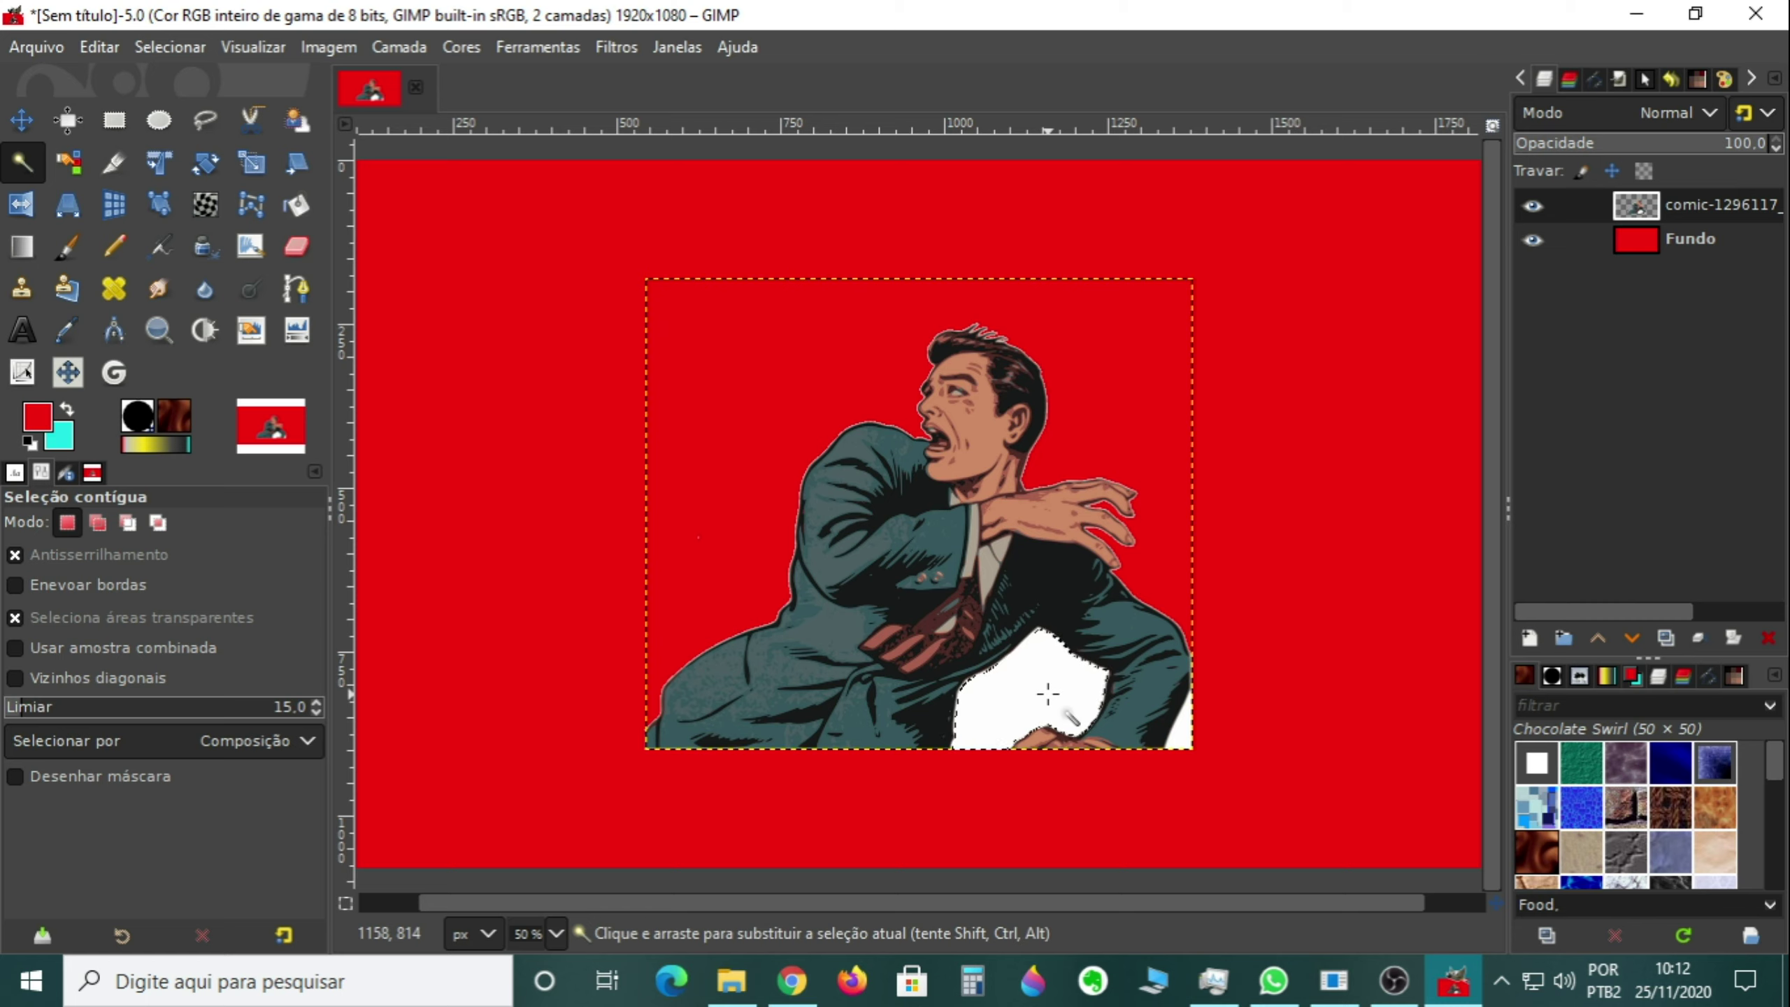
key(Delete)
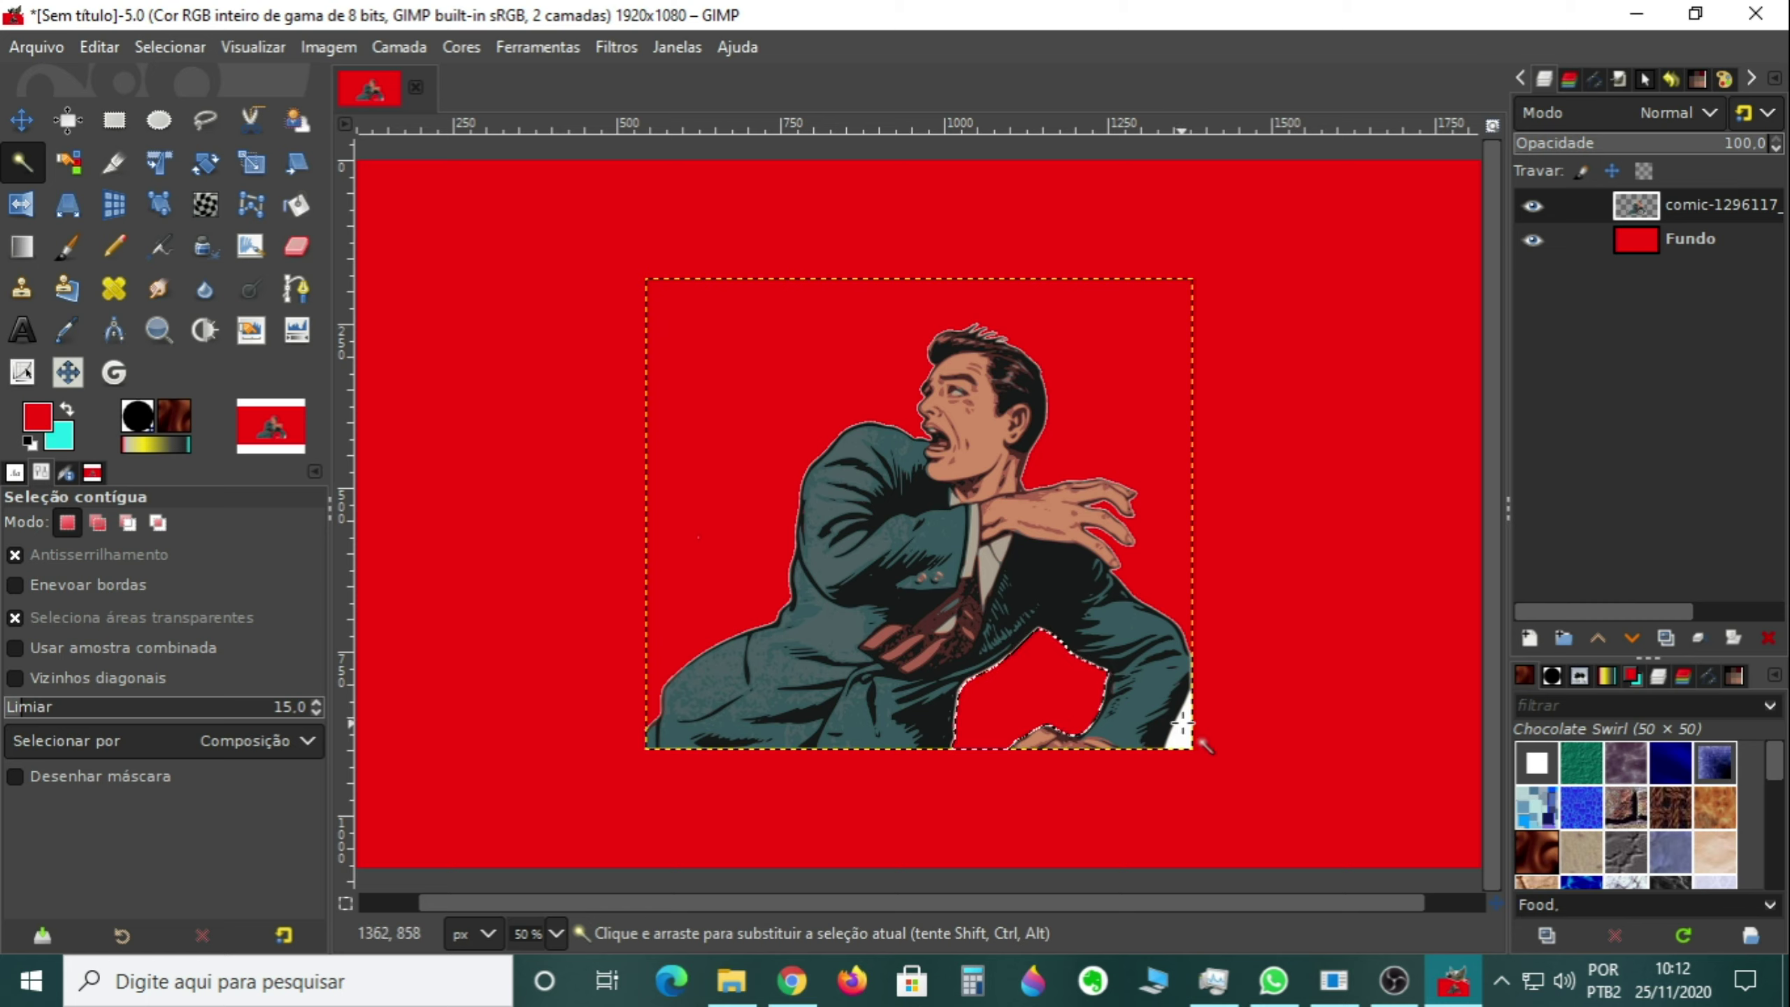
click(1188, 737)
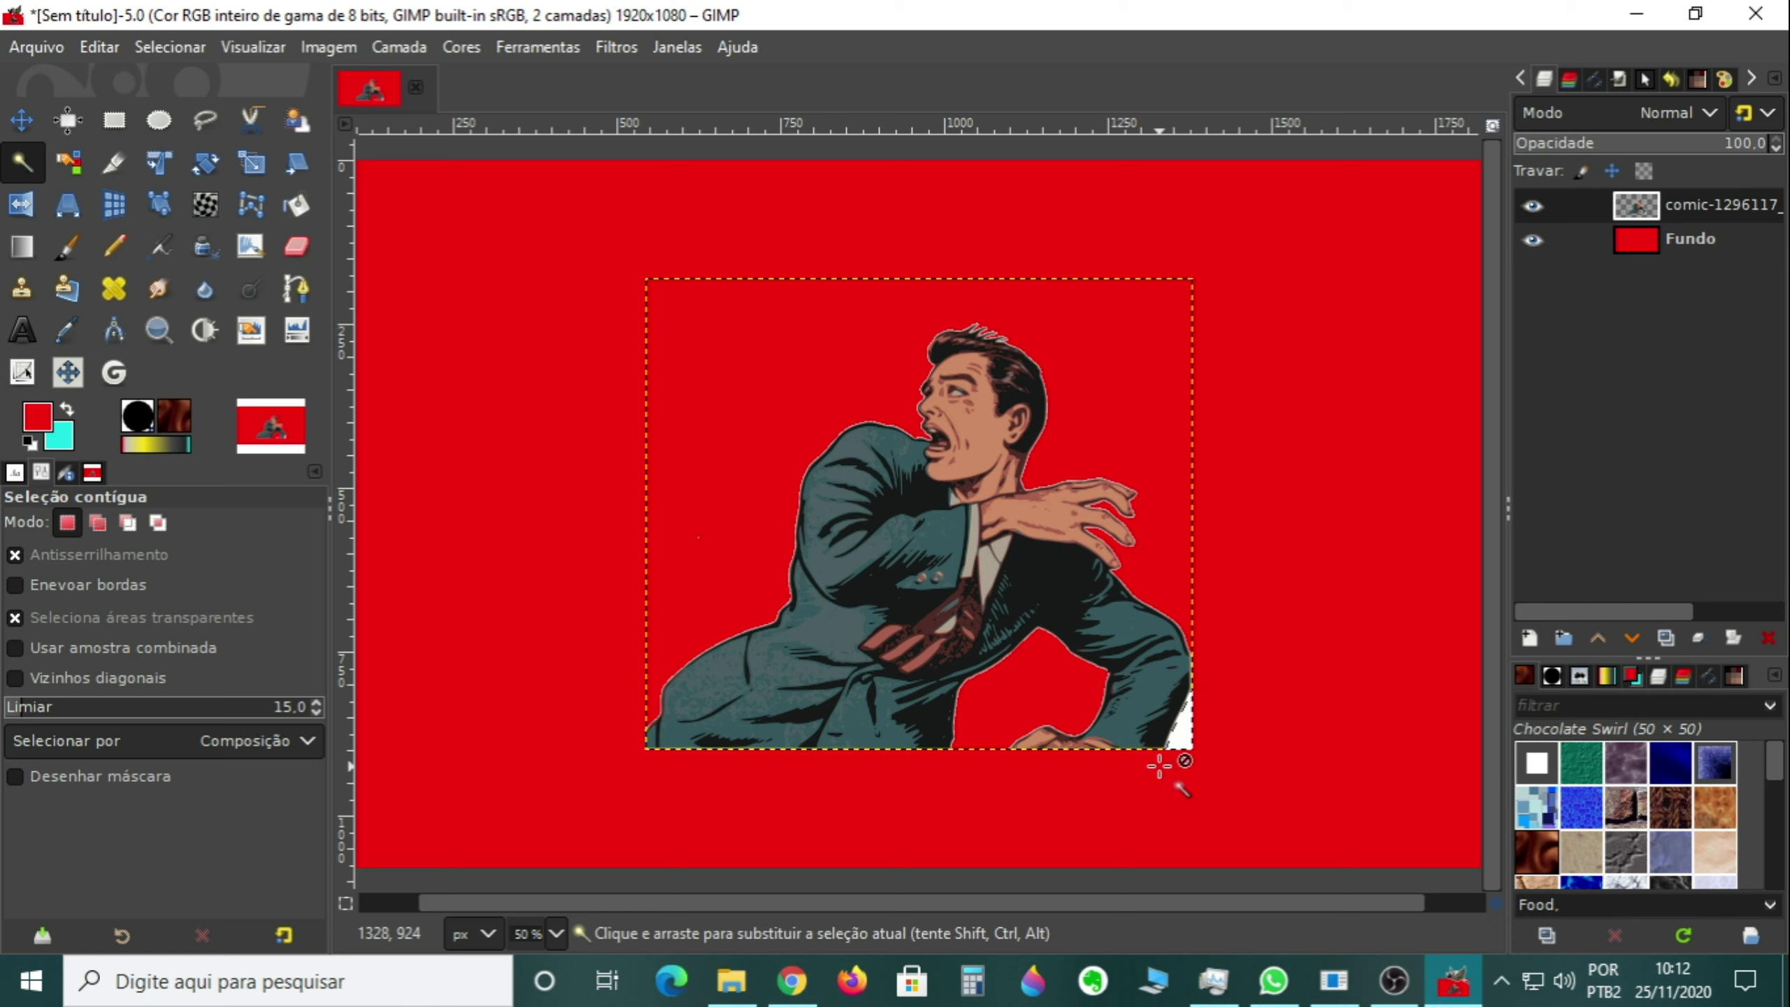
key(Delete)
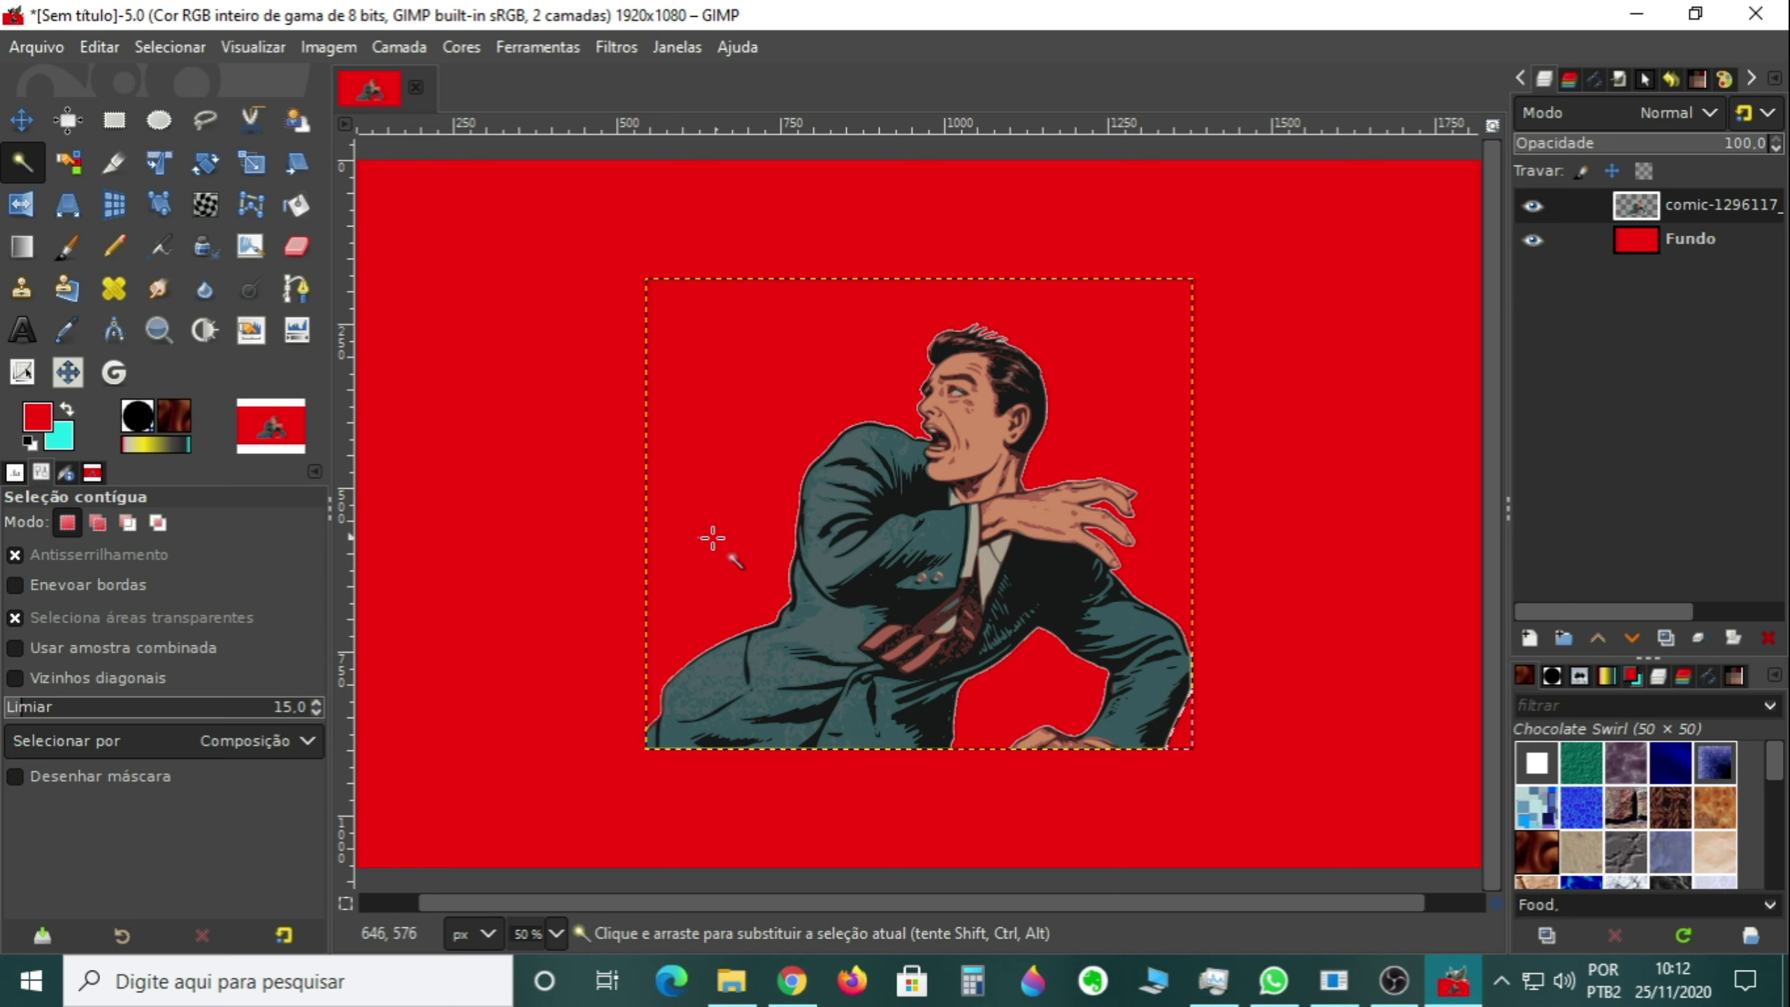
Trace a freehand selection from the man's lower back along the shoulder to his head
click(204, 117)
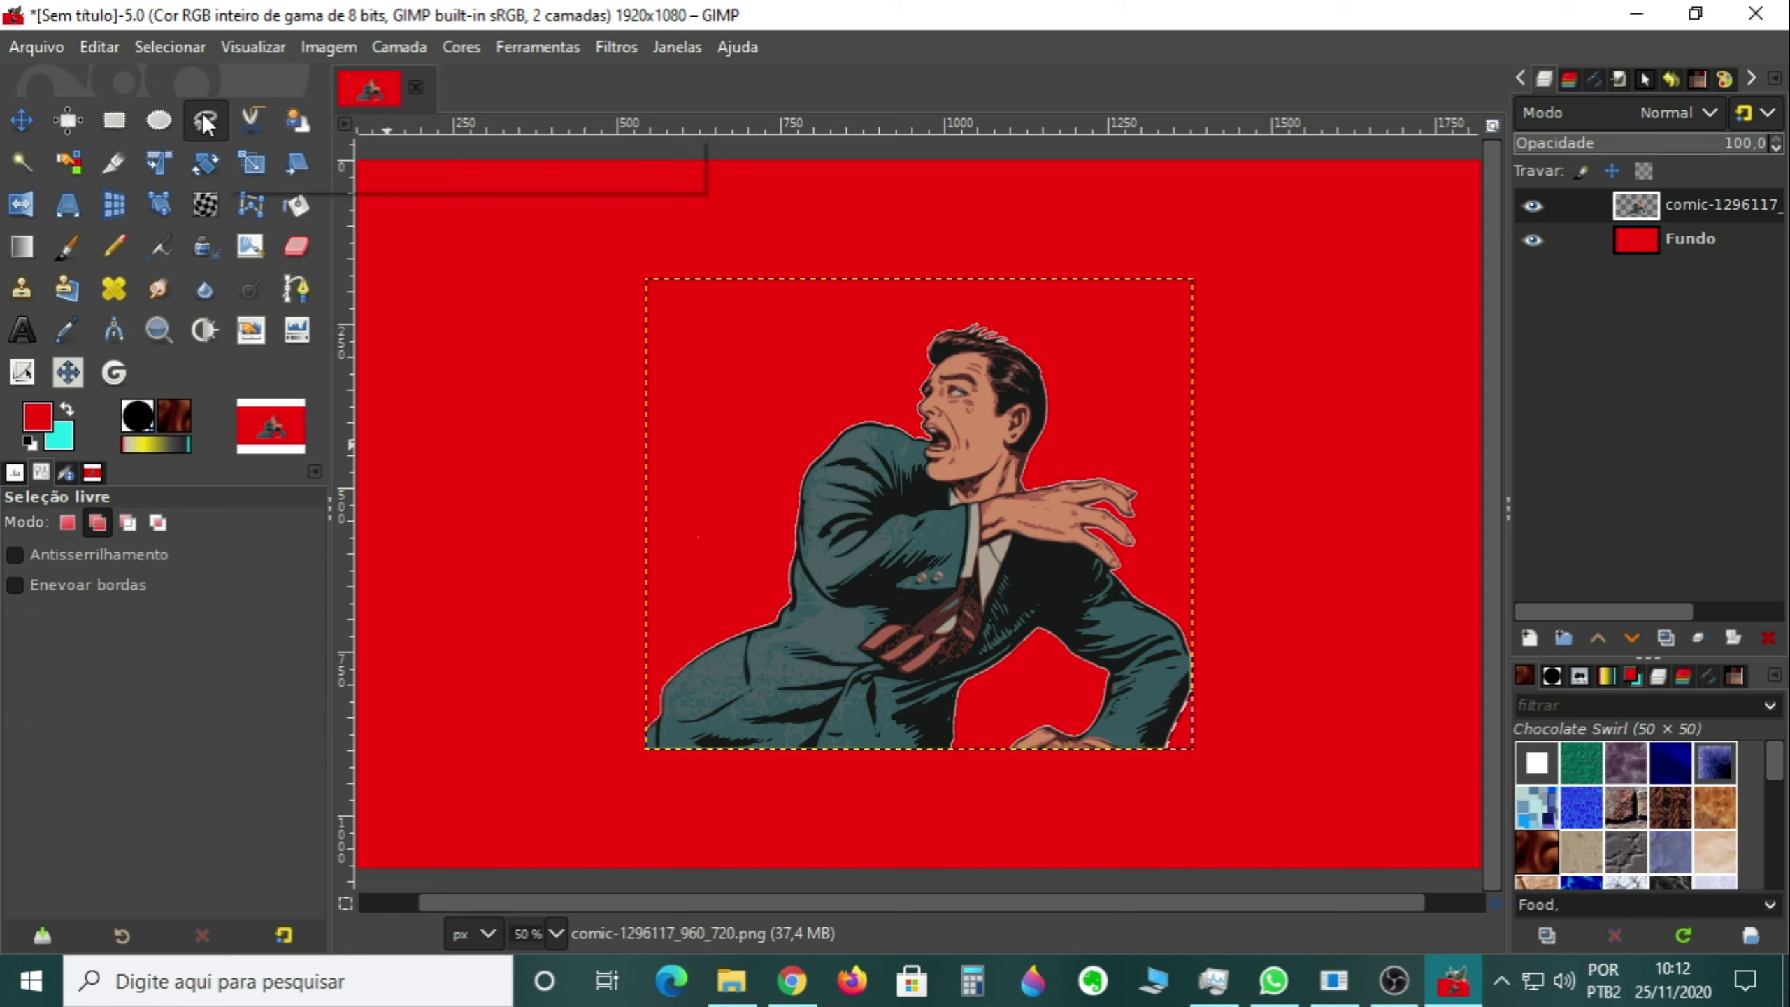
click(705, 649)
click(758, 594)
click(776, 479)
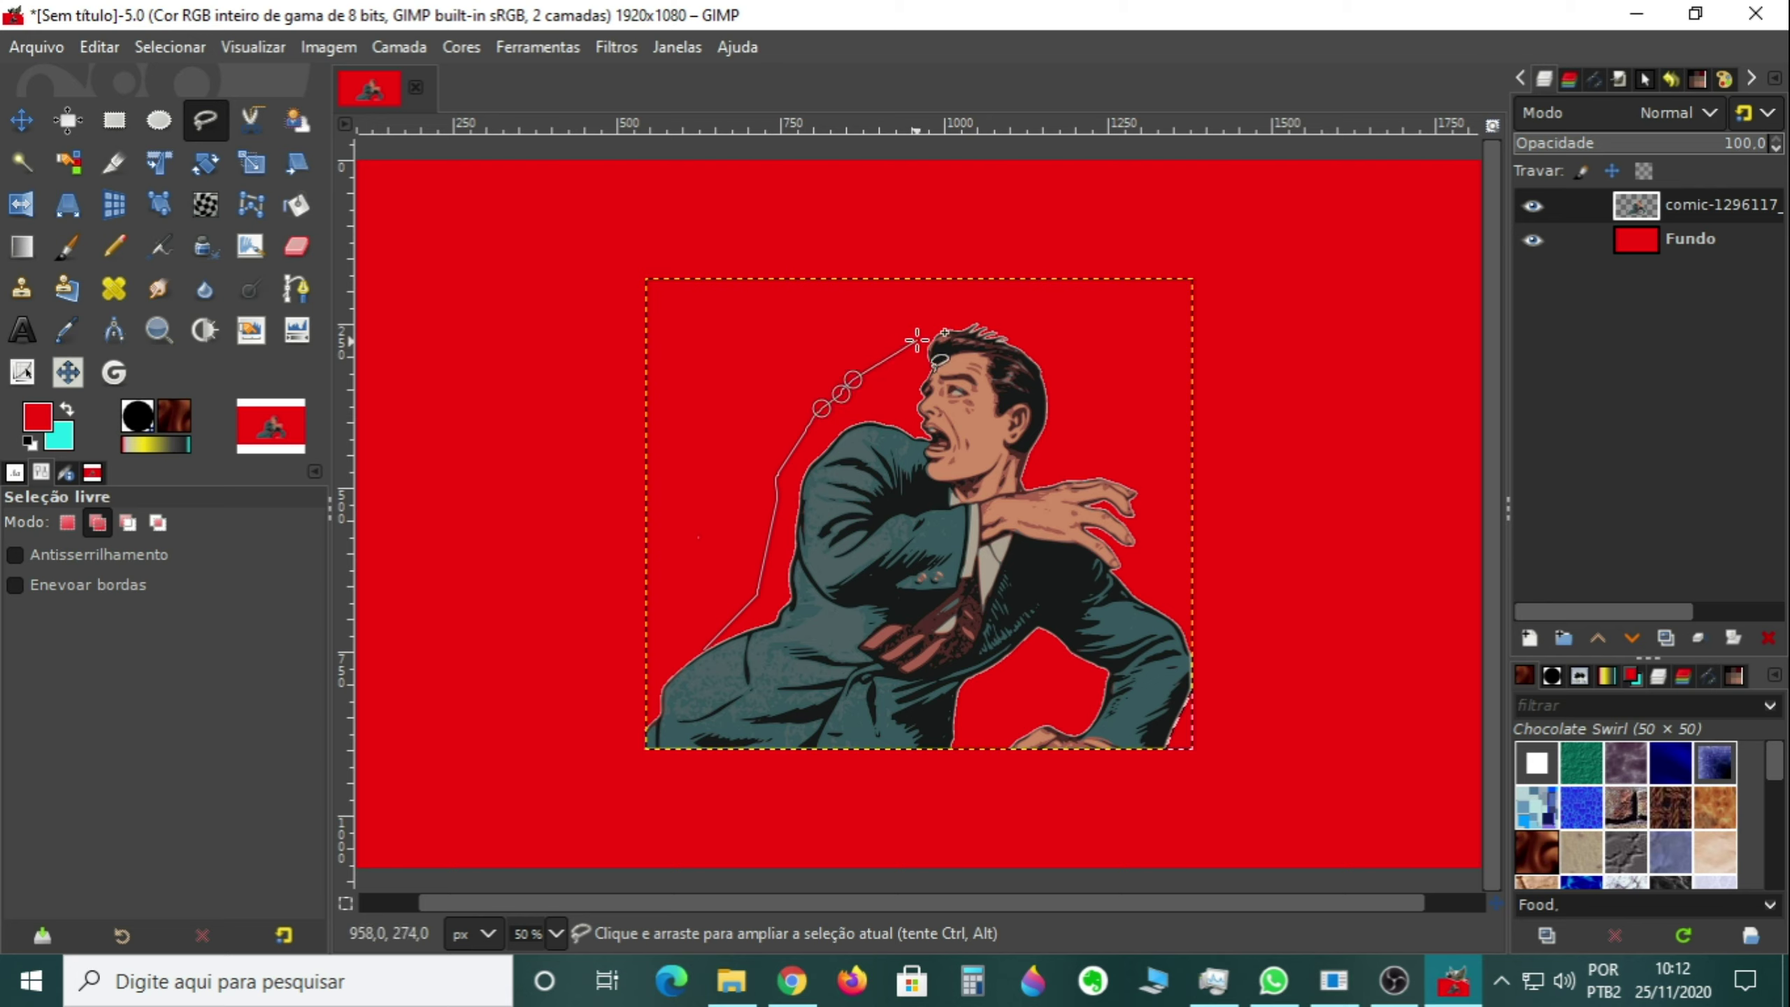
drag(819, 411, 930, 329)
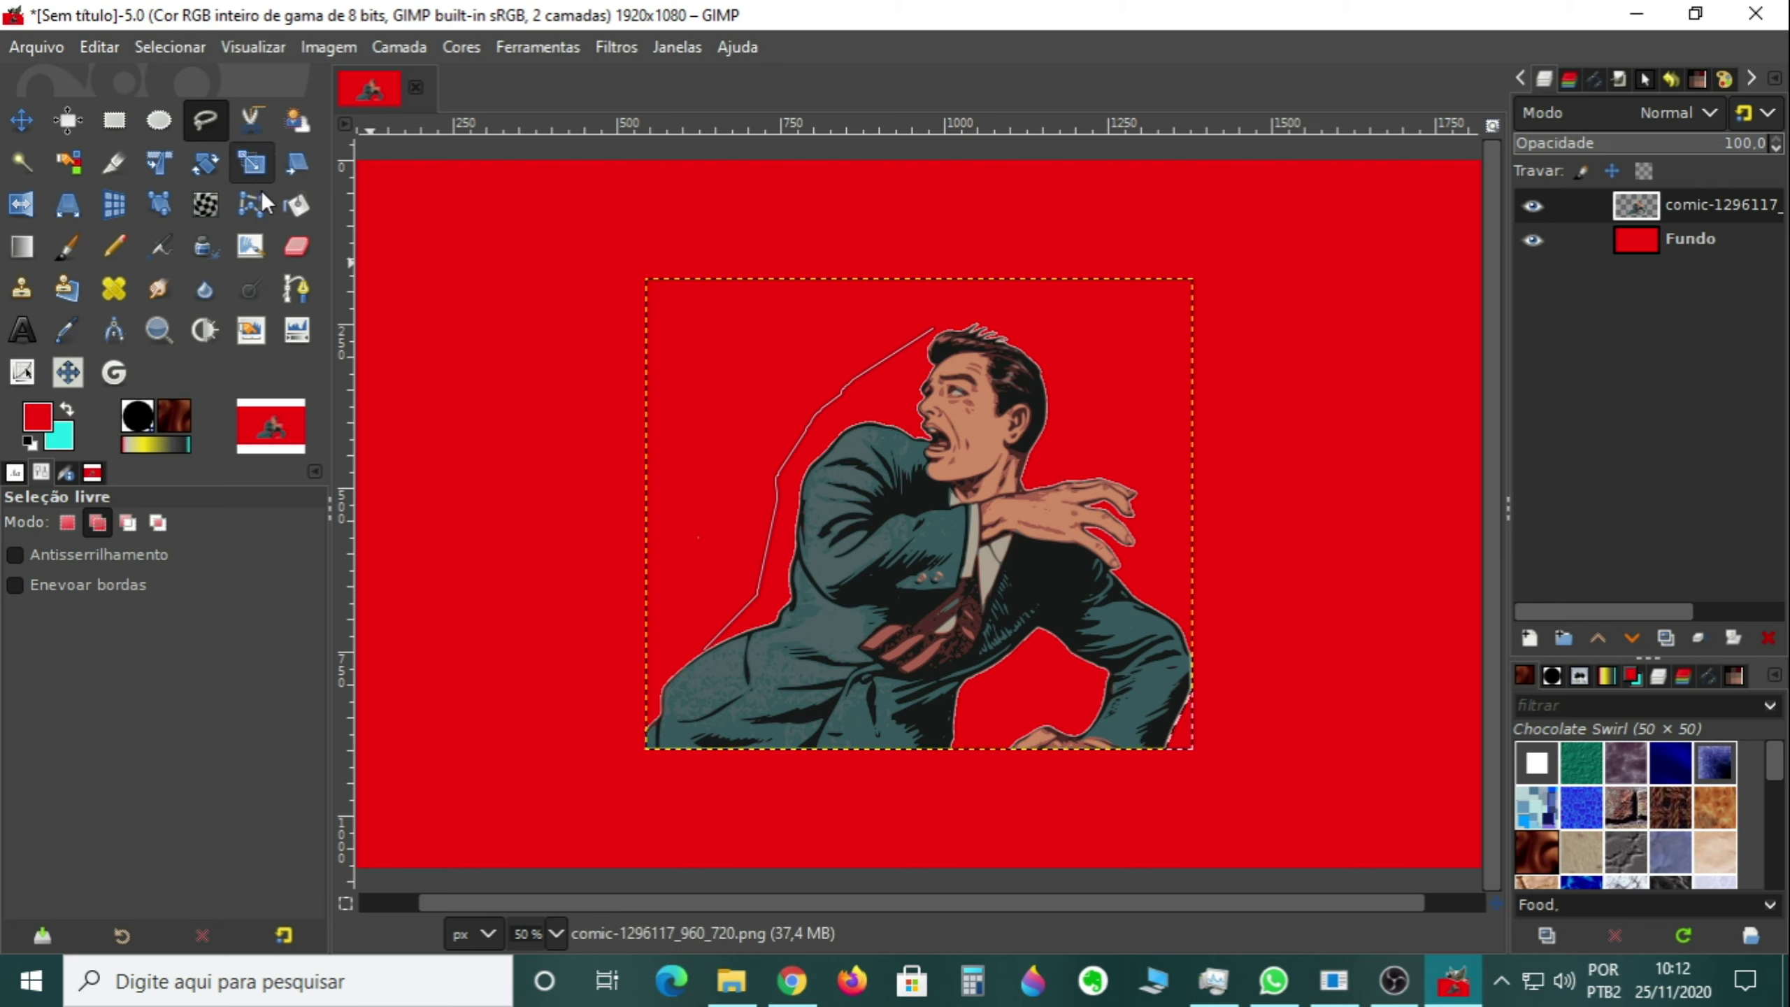
click(704, 647)
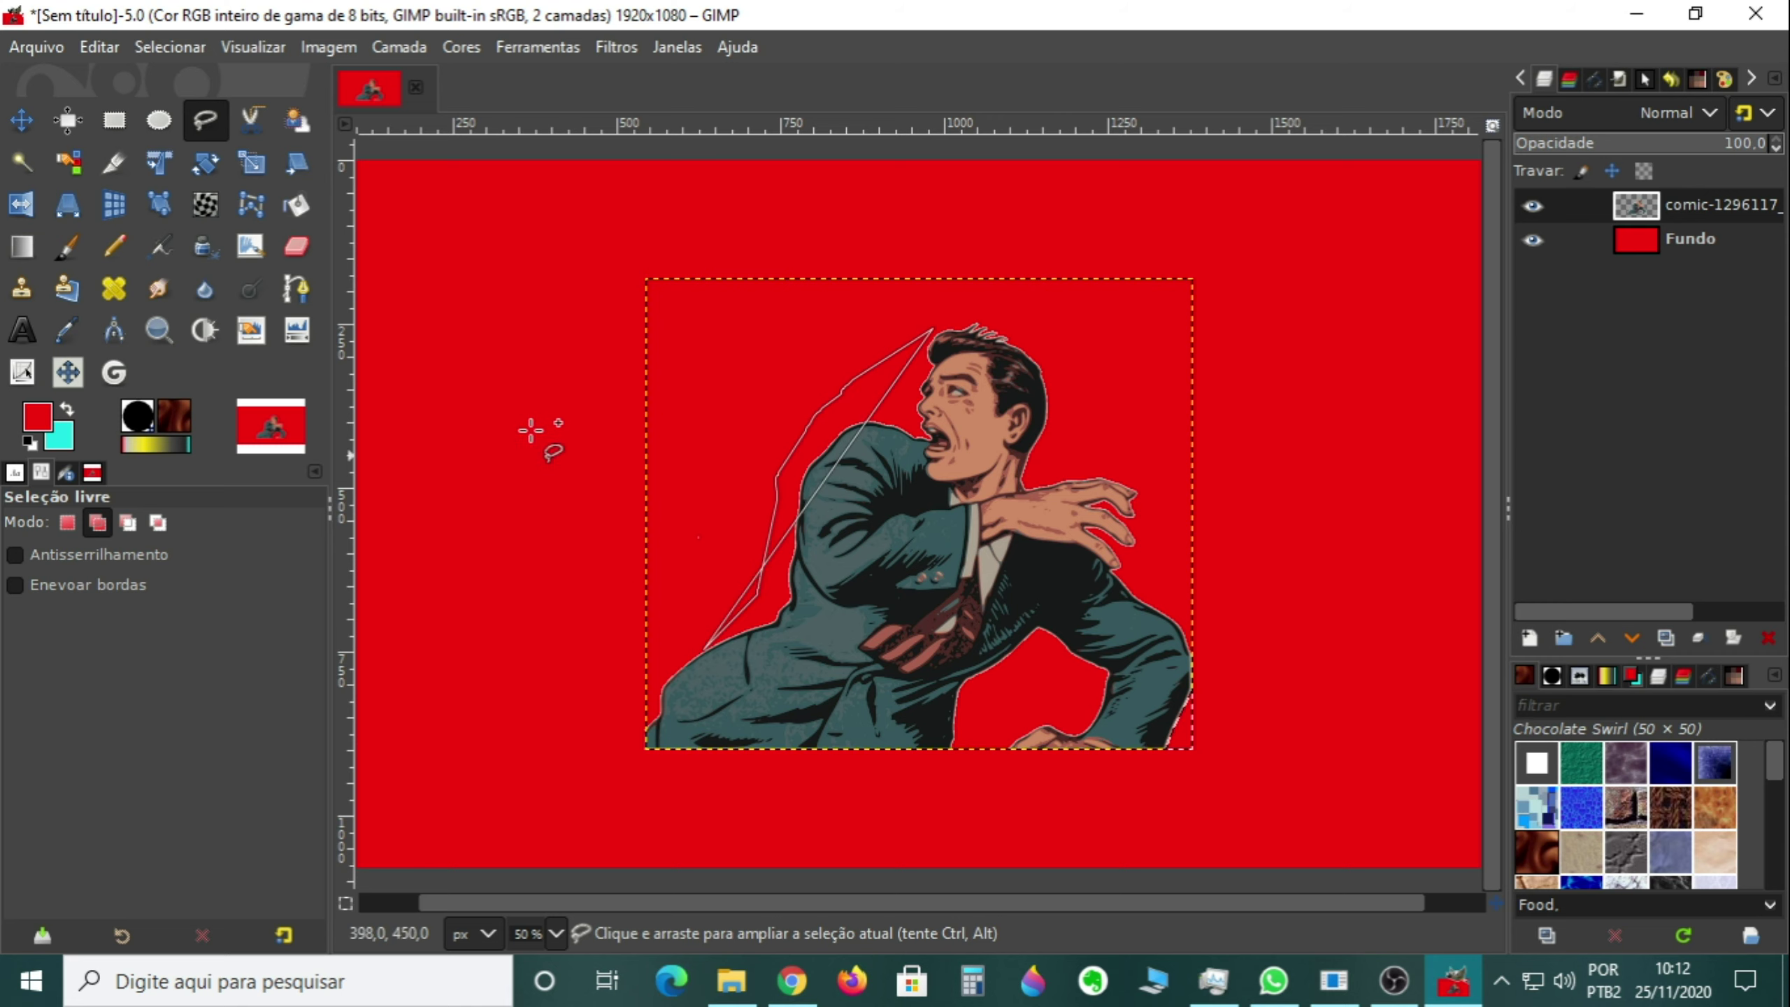
key(Return)
key(shift+s)
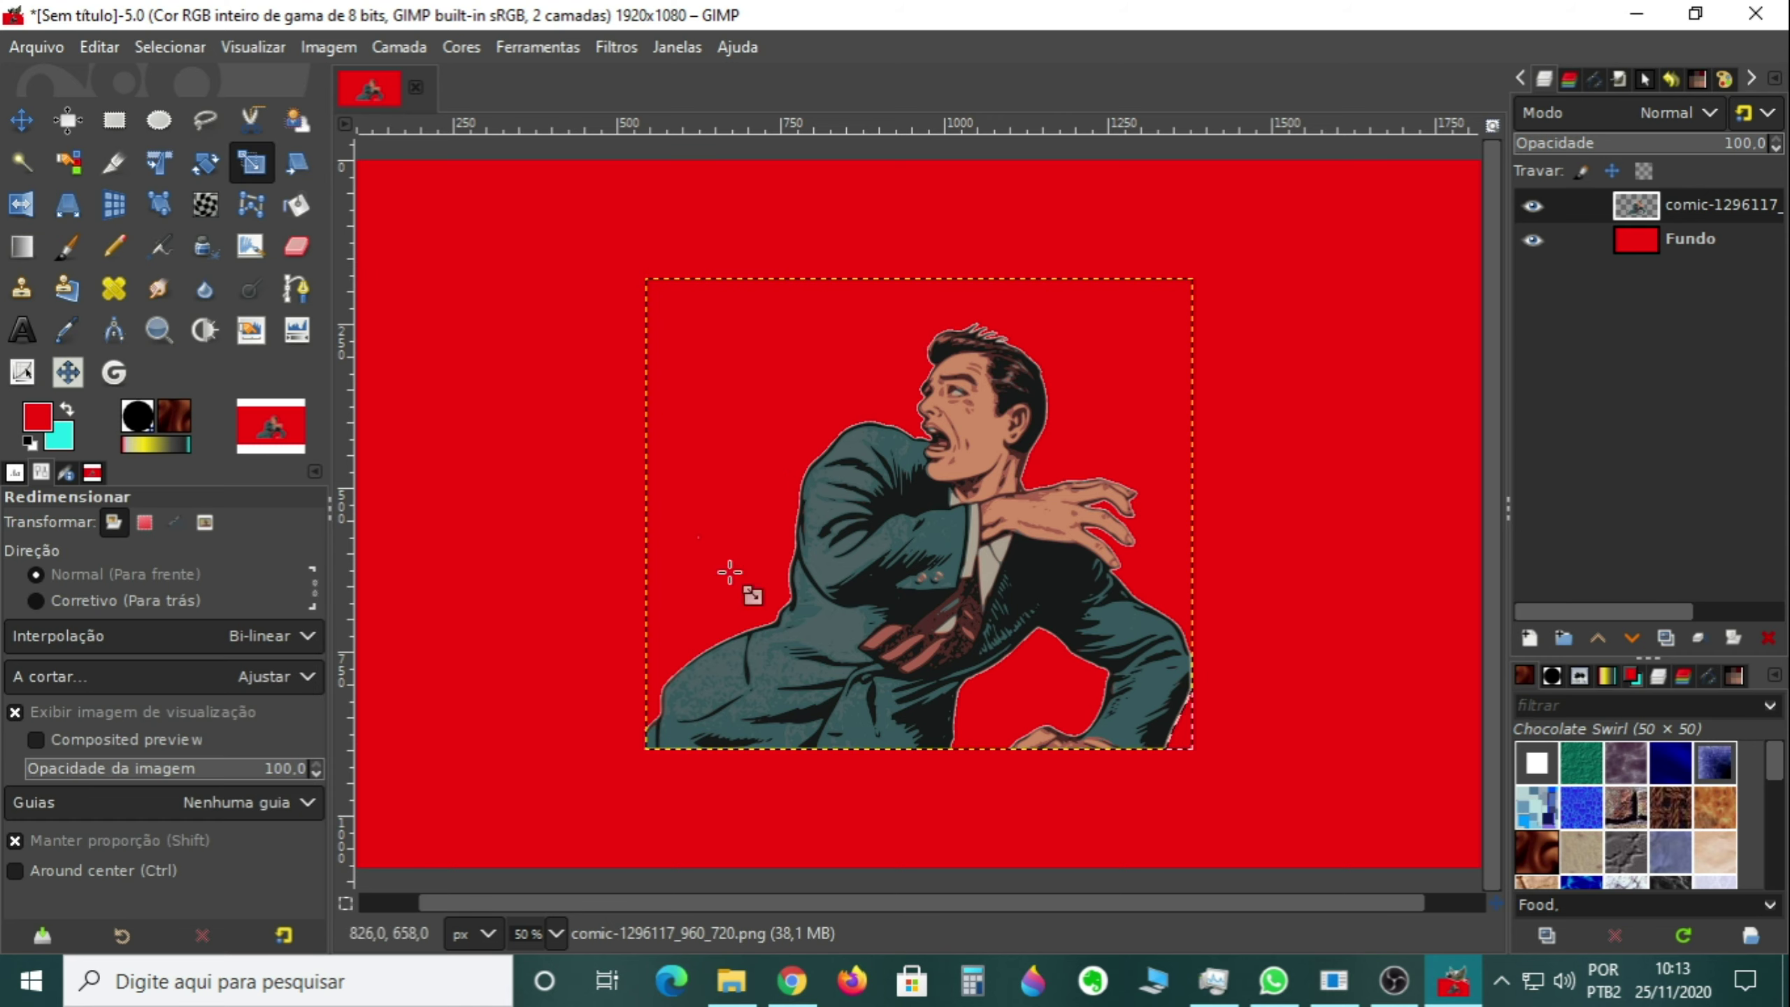
Clear the selection and scale the comic man layer up to 1125x969 pixels
click(168, 44)
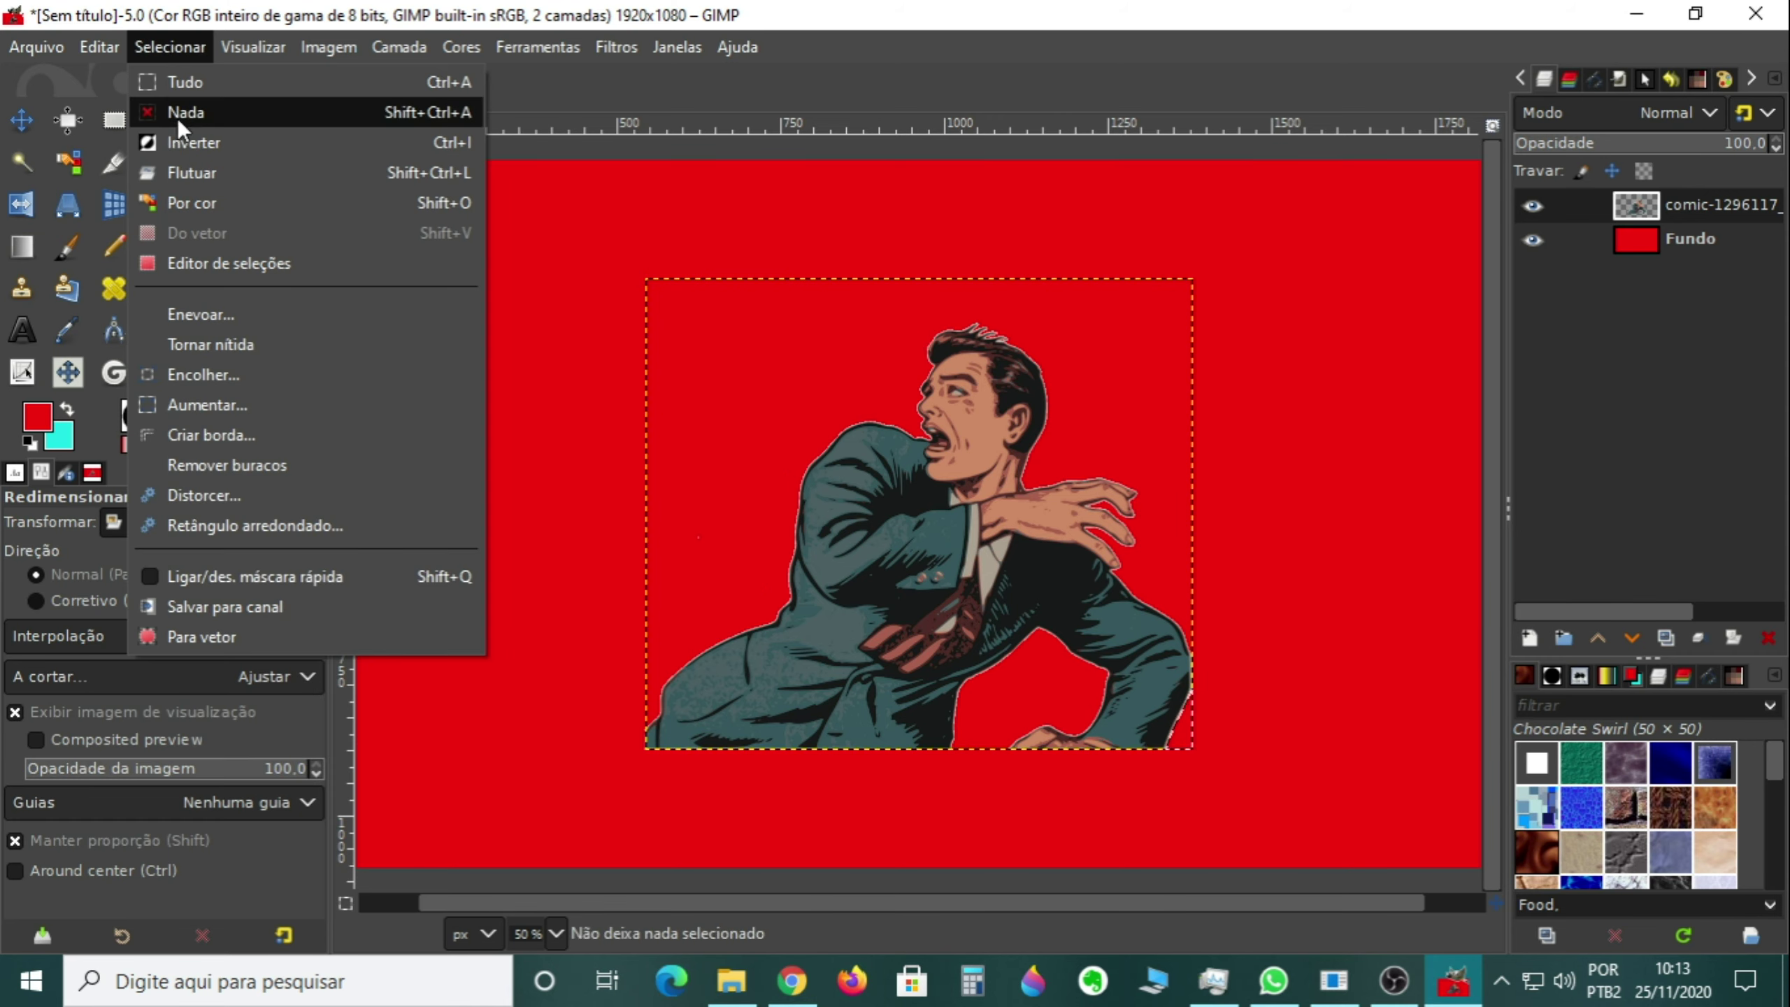
click(176, 114)
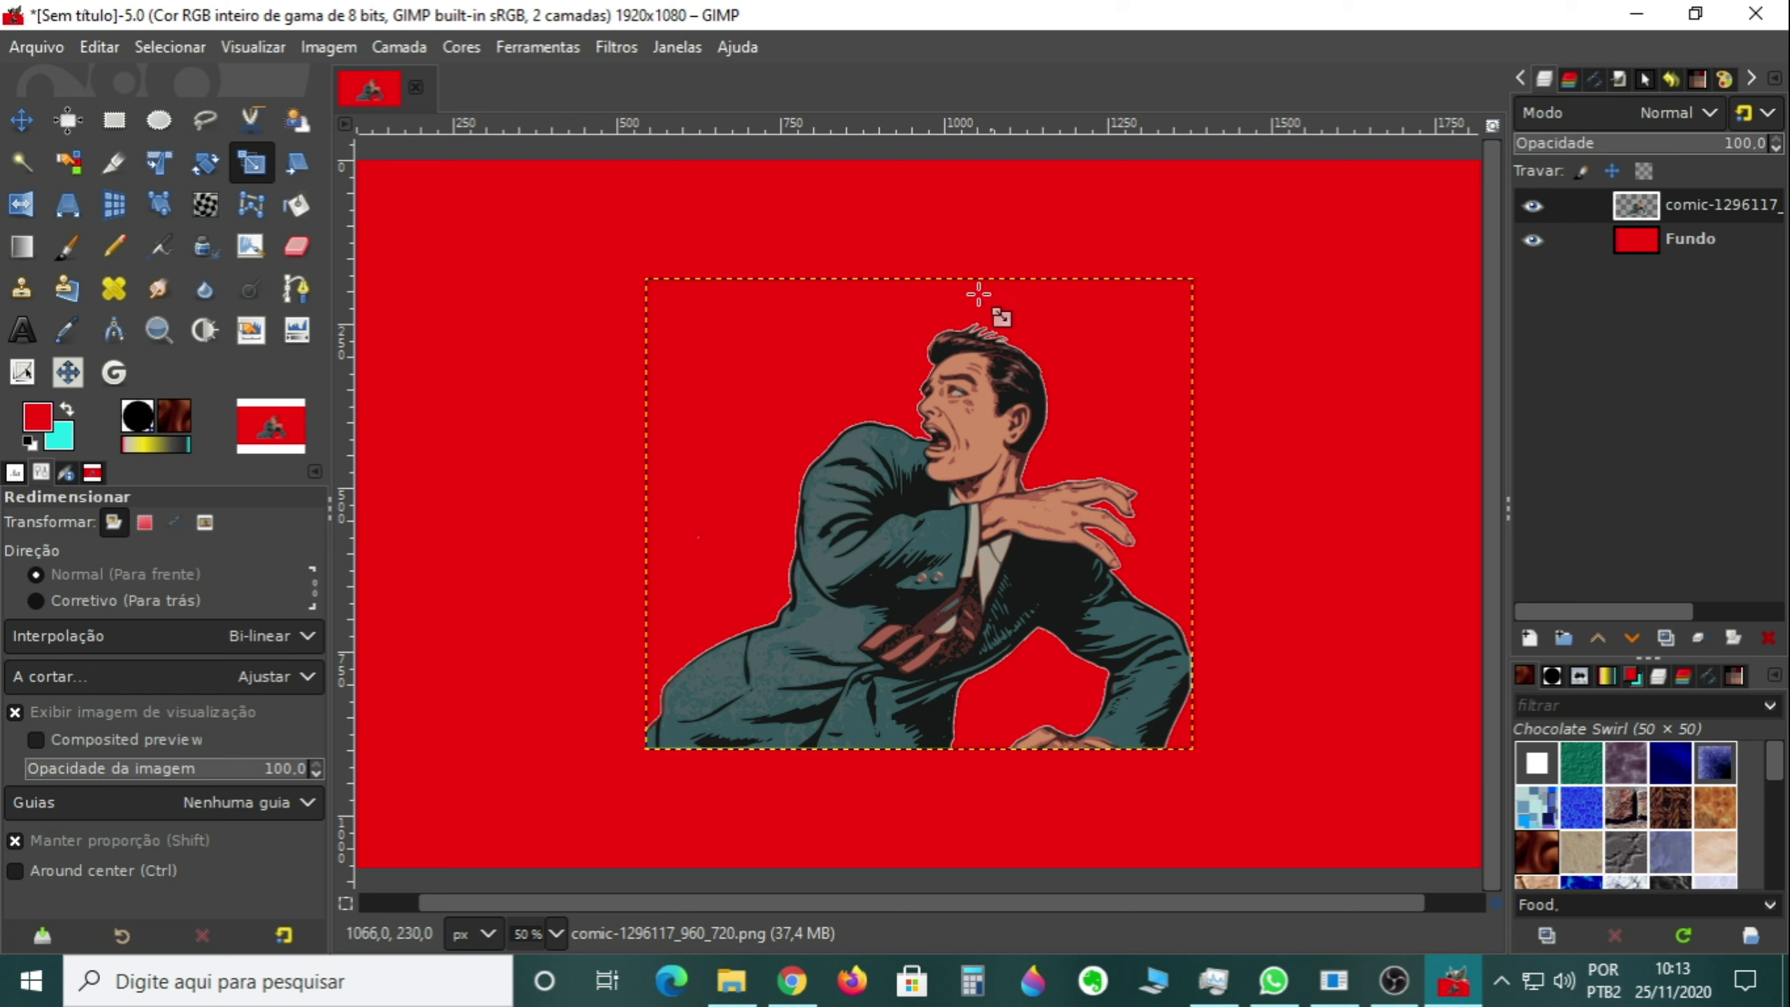
click(710, 302)
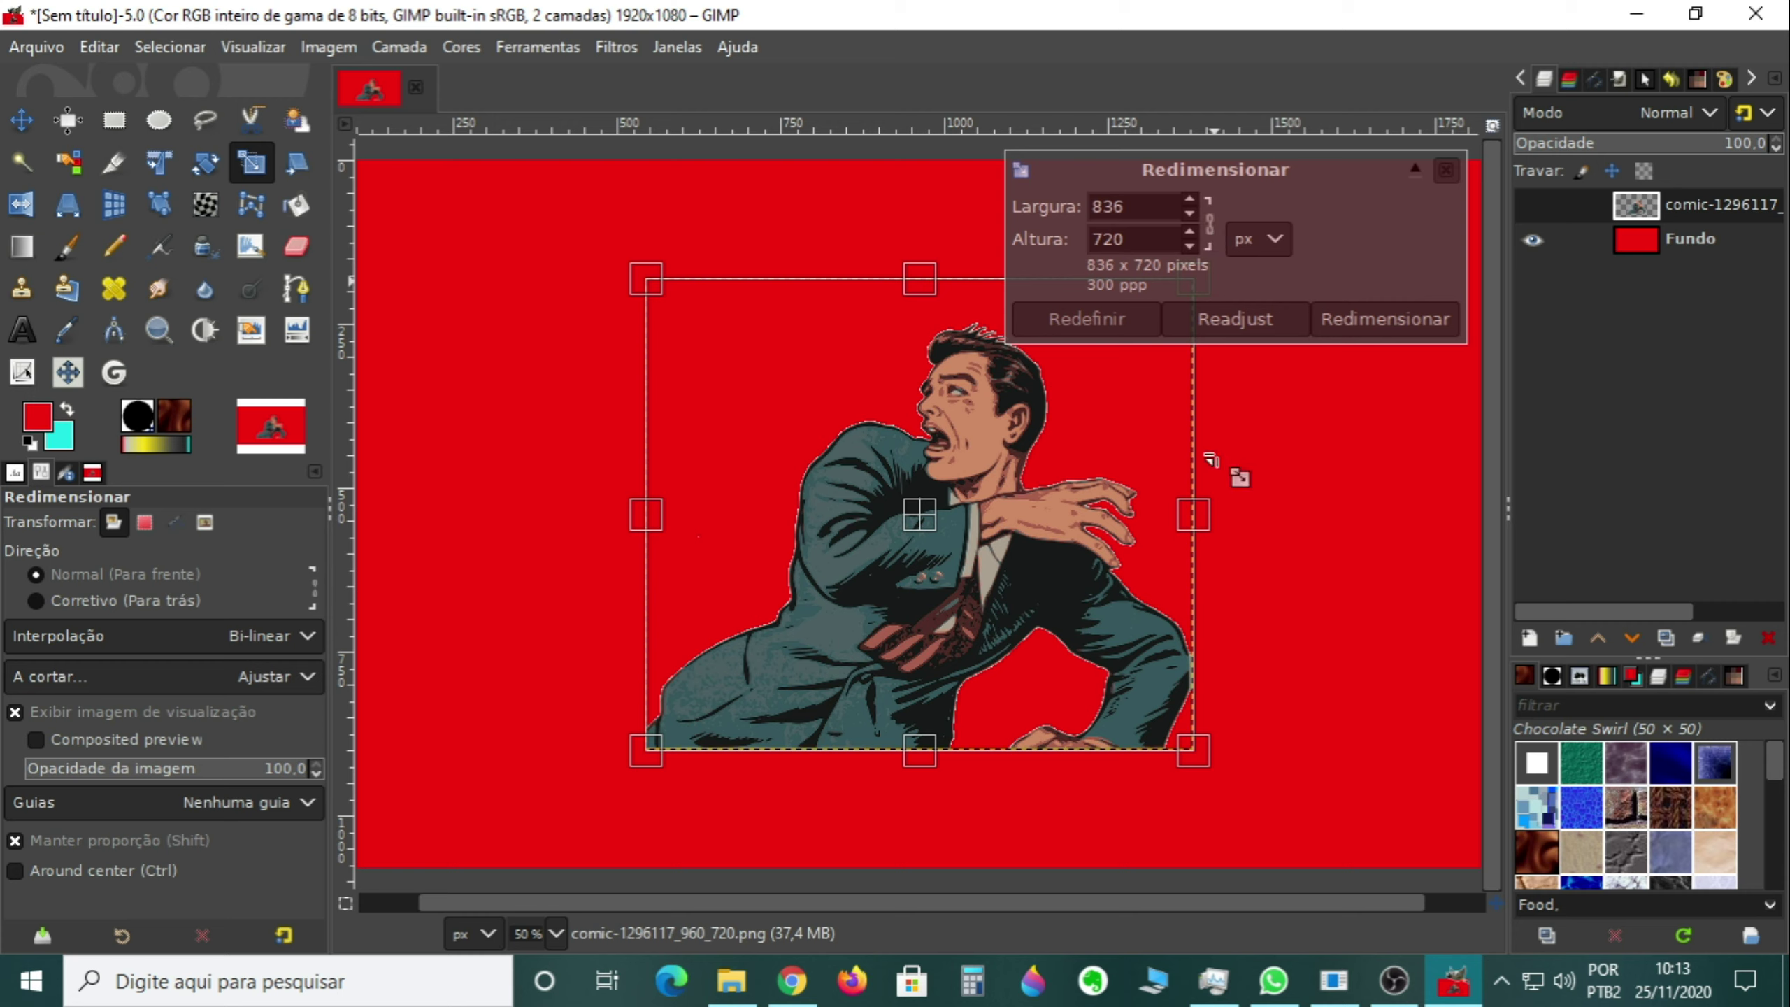
drag(1197, 762, 1275, 821)
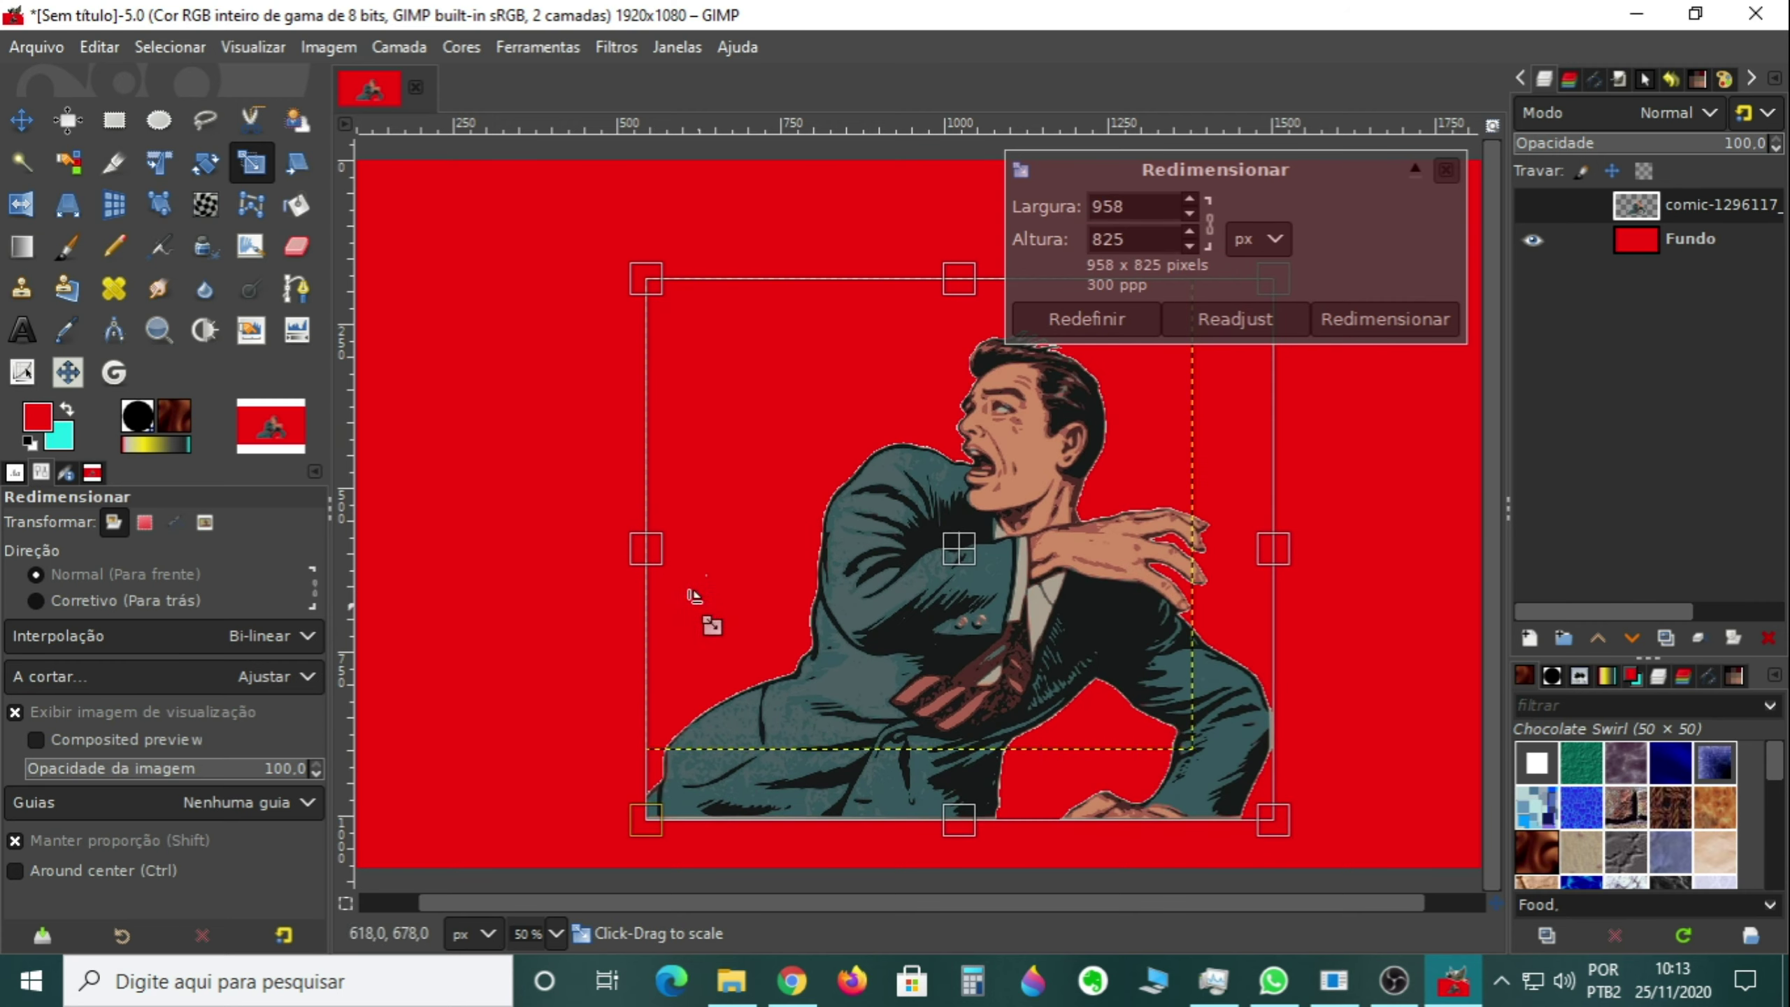
drag(646, 554, 613, 562)
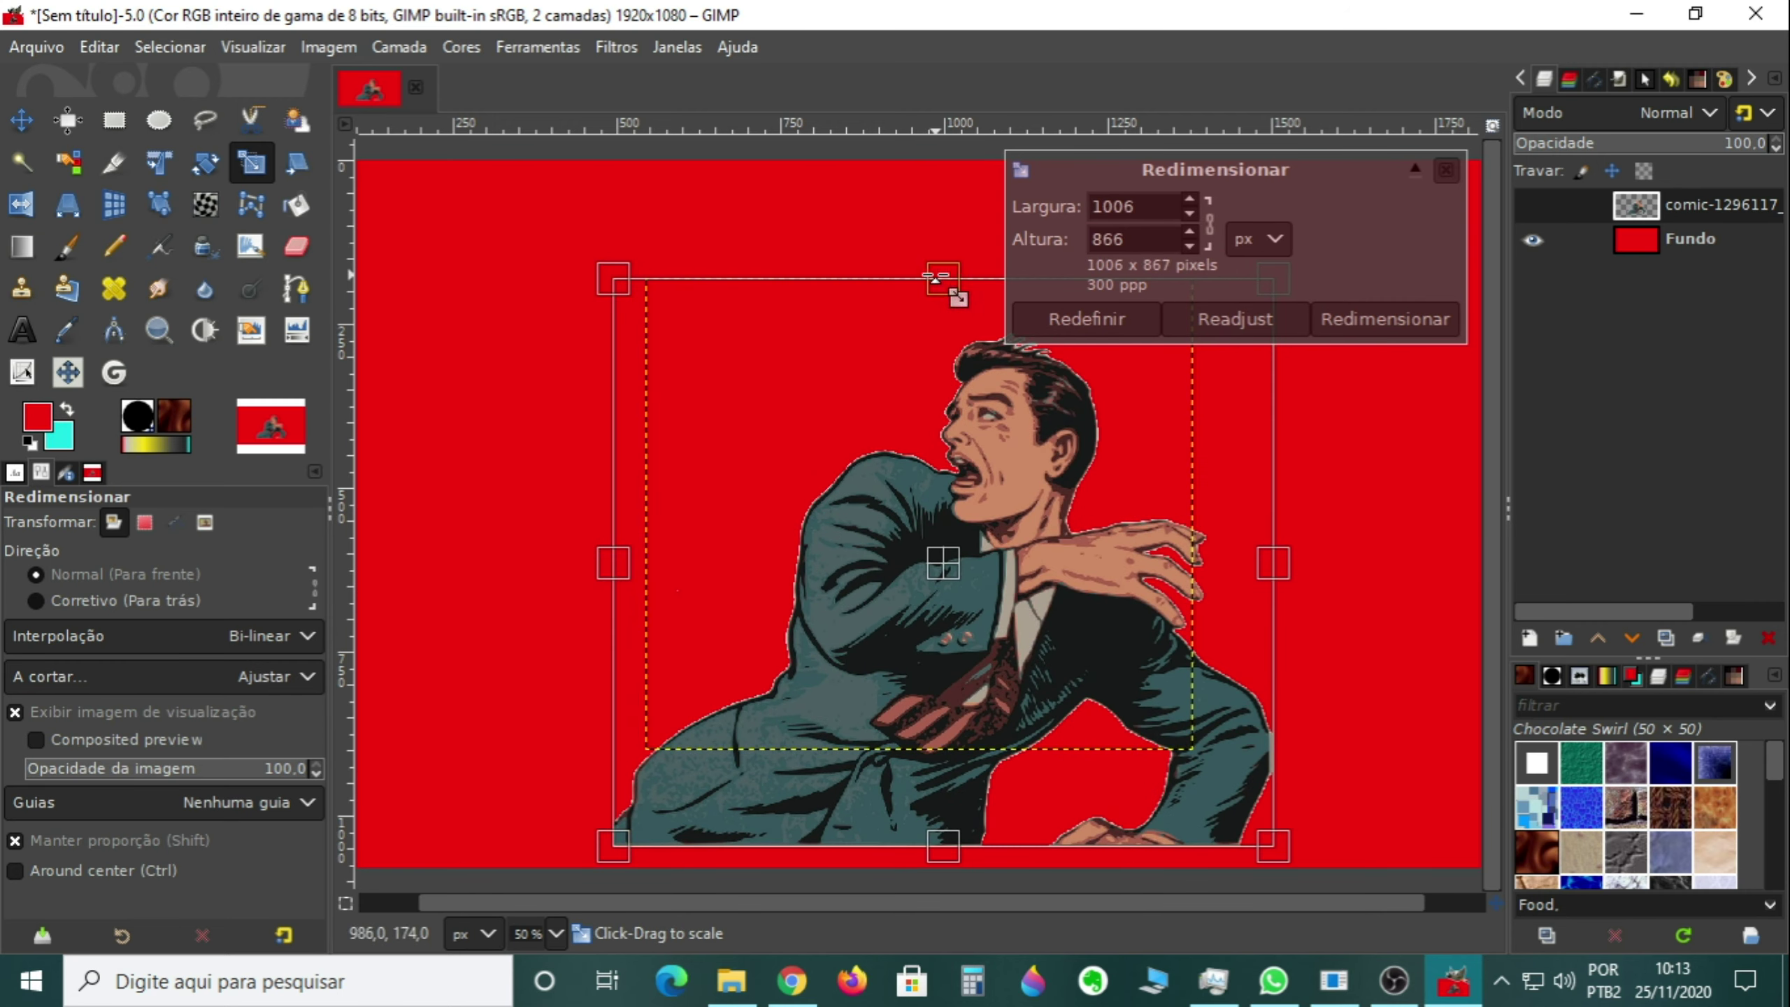
drag(937, 276, 881, 209)
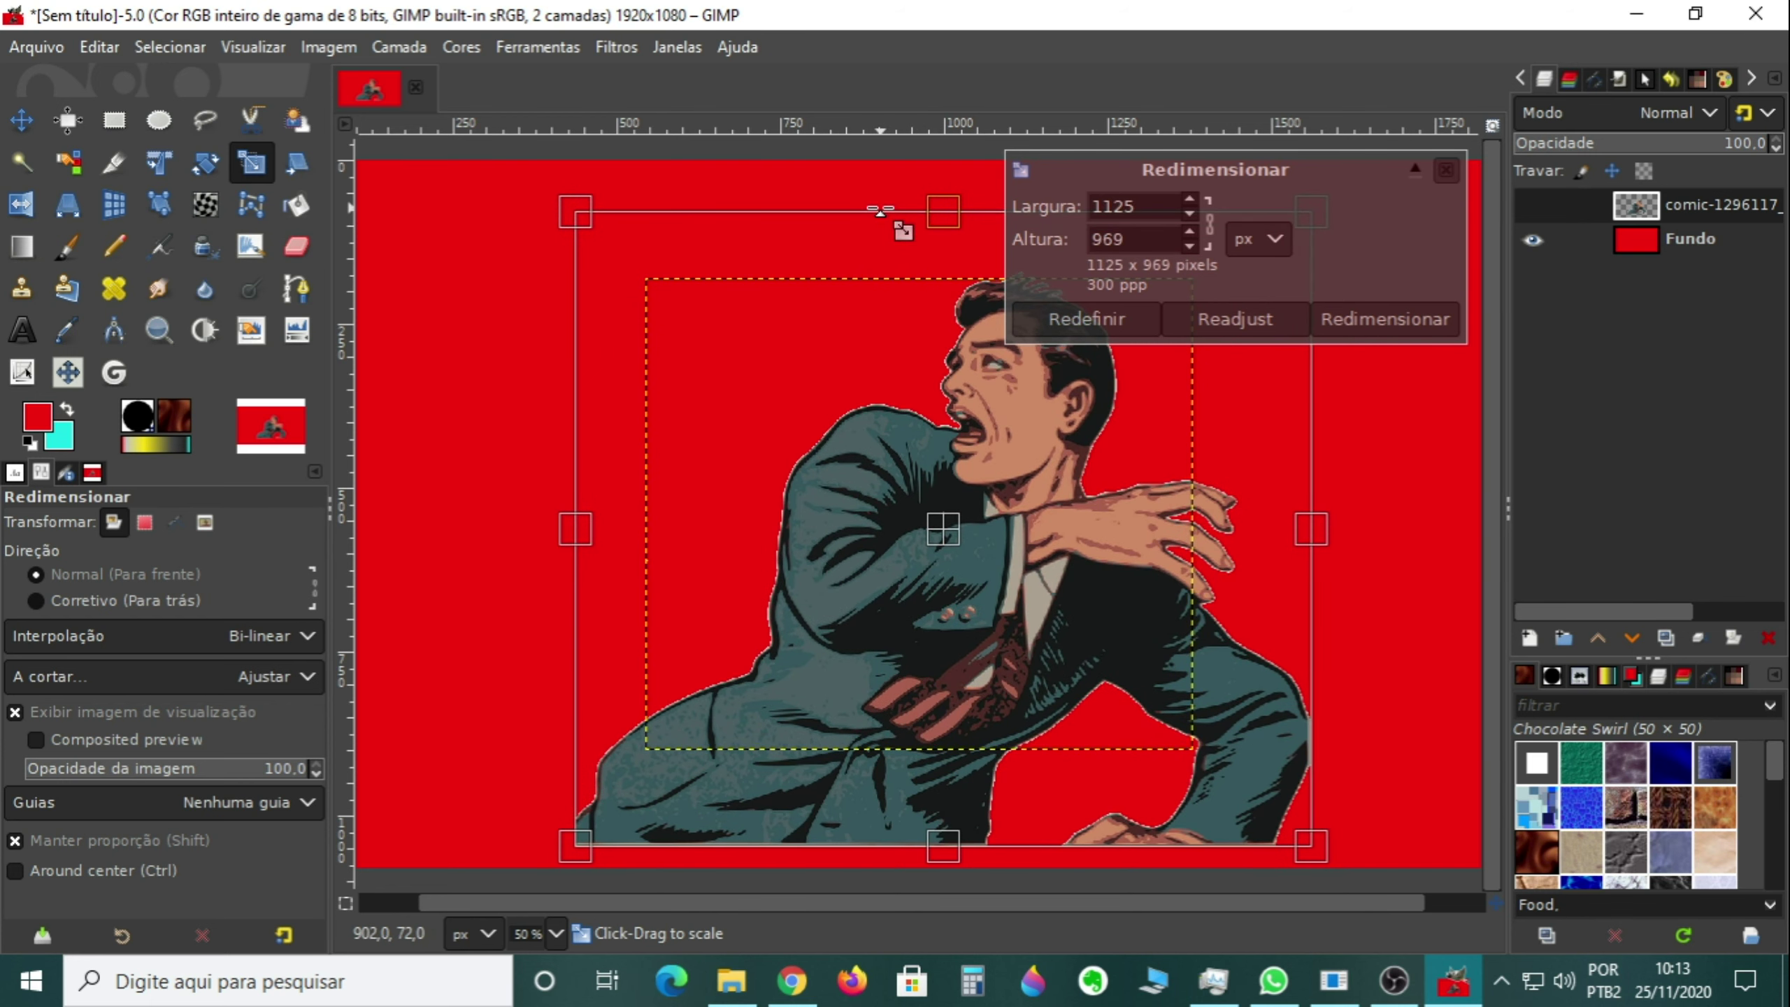
click(1363, 321)
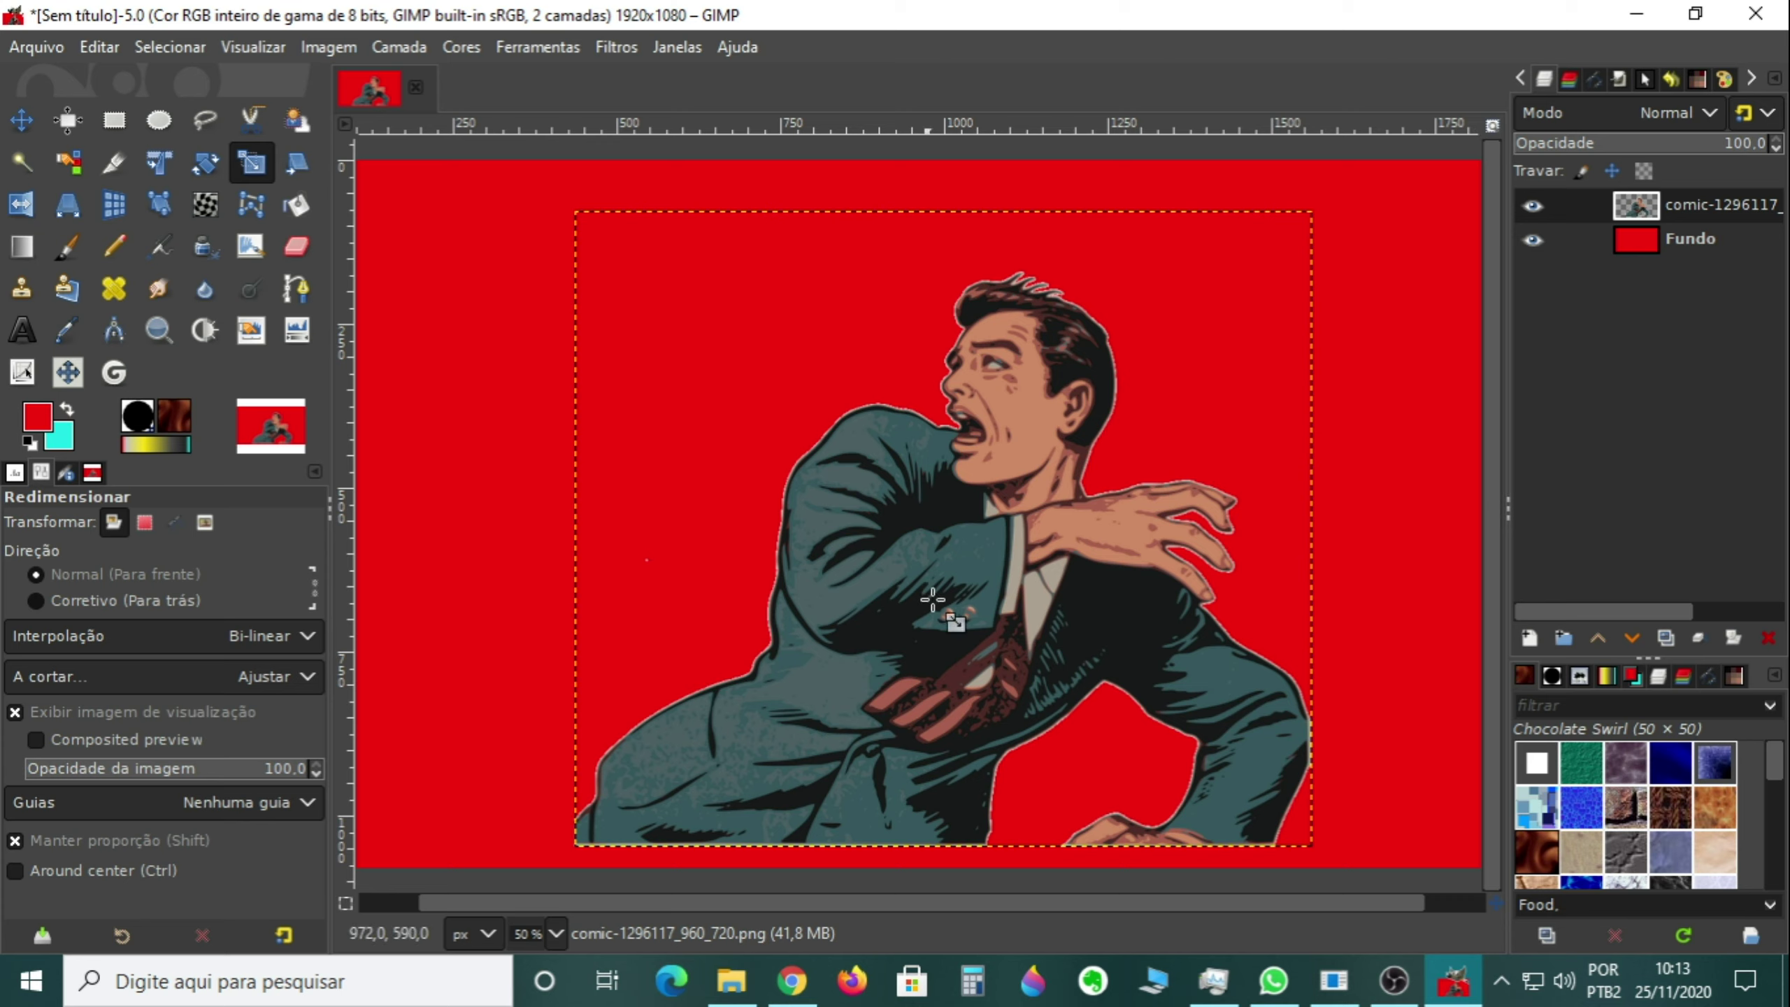
Duplicate the comic layer and turn the copy's alpha into a selection of the man
right_click(1641, 206)
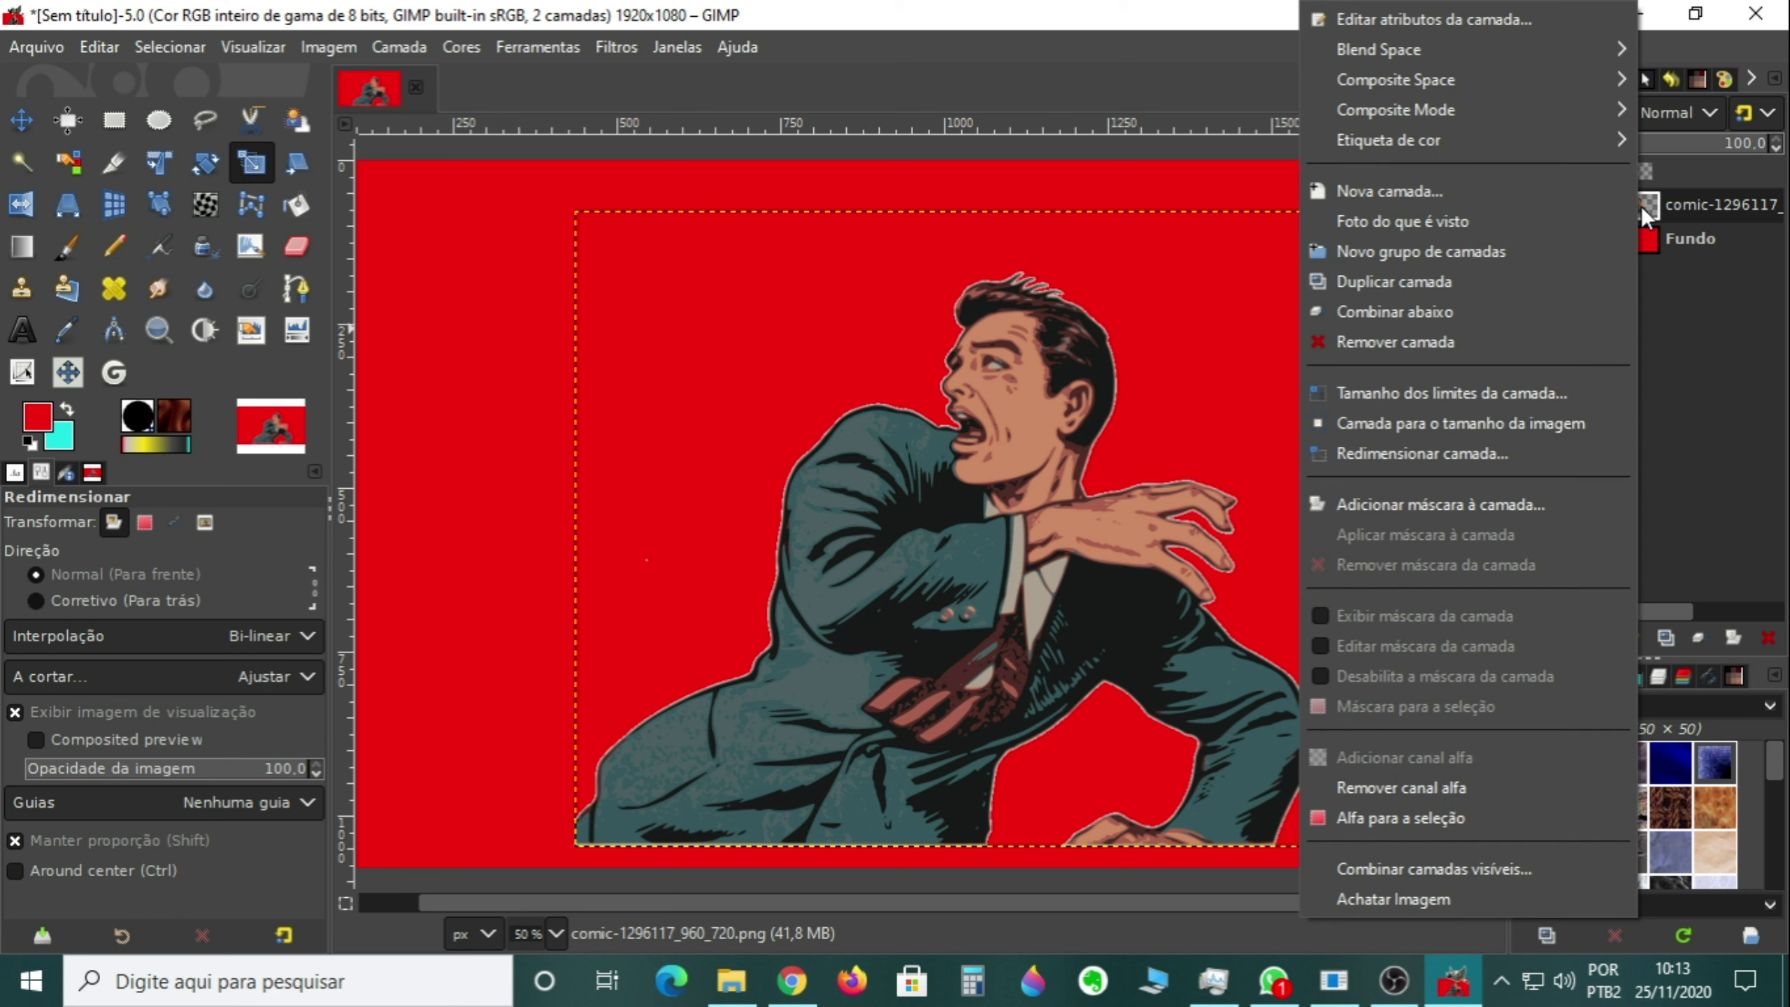
click(1405, 282)
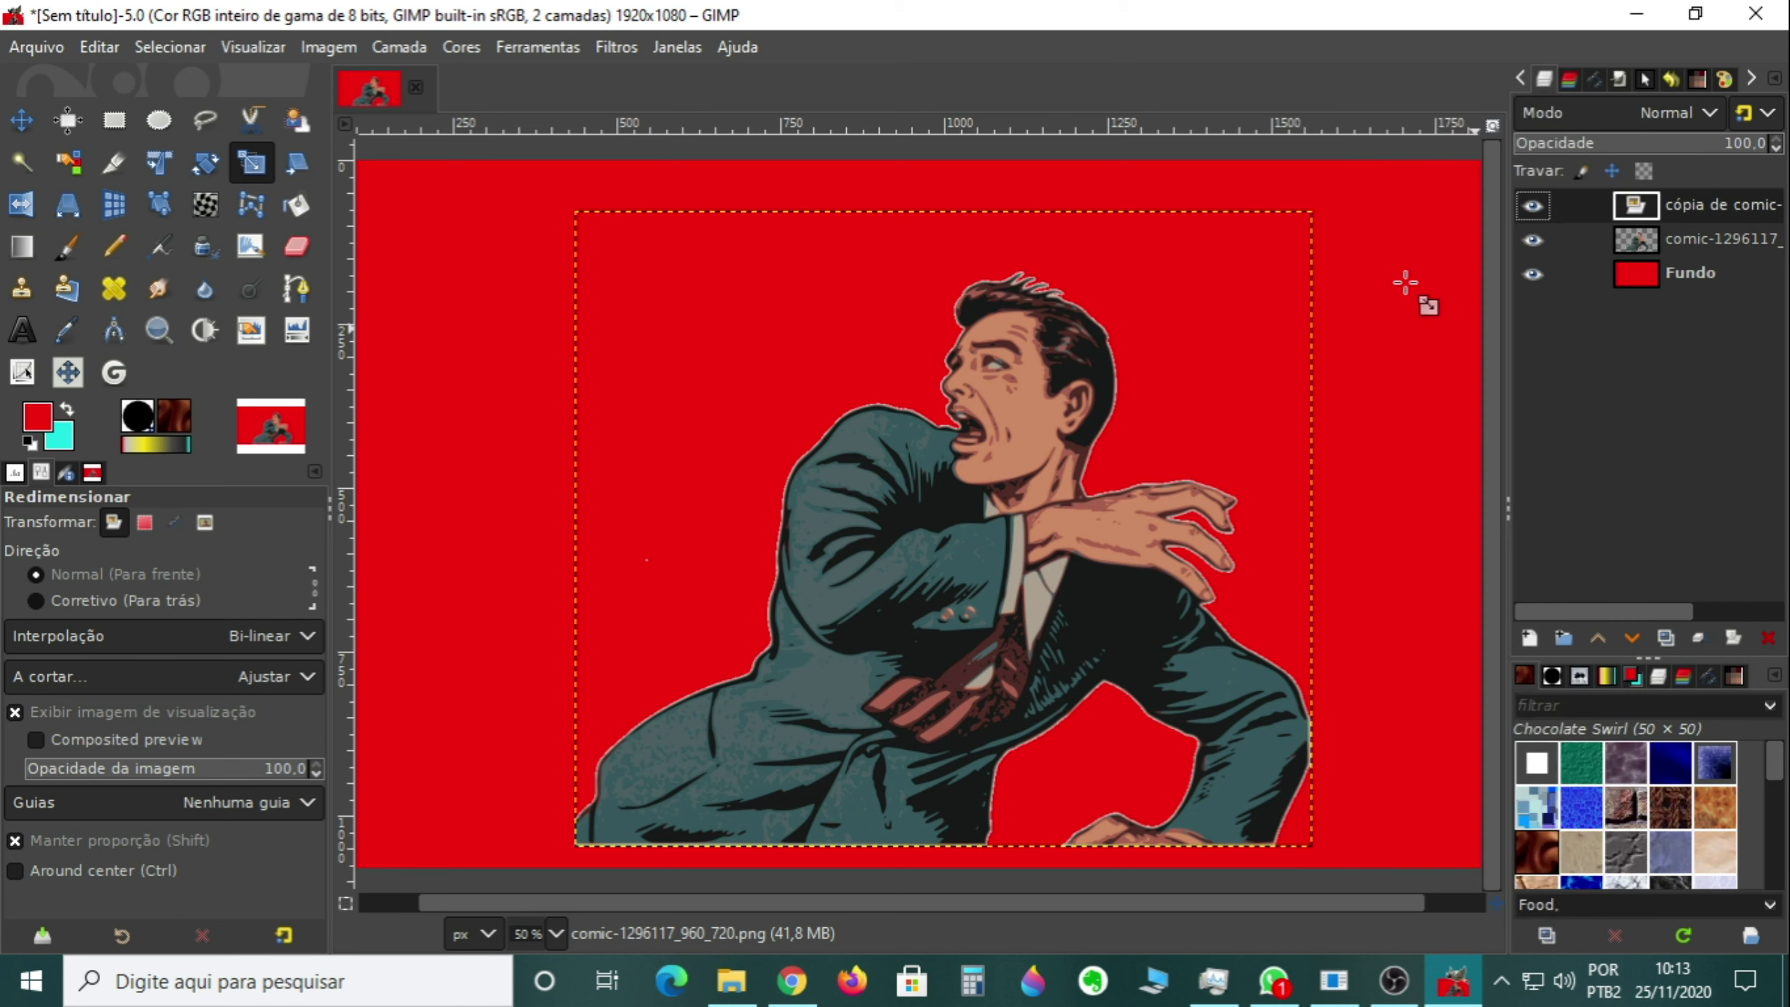
right_click(1636, 207)
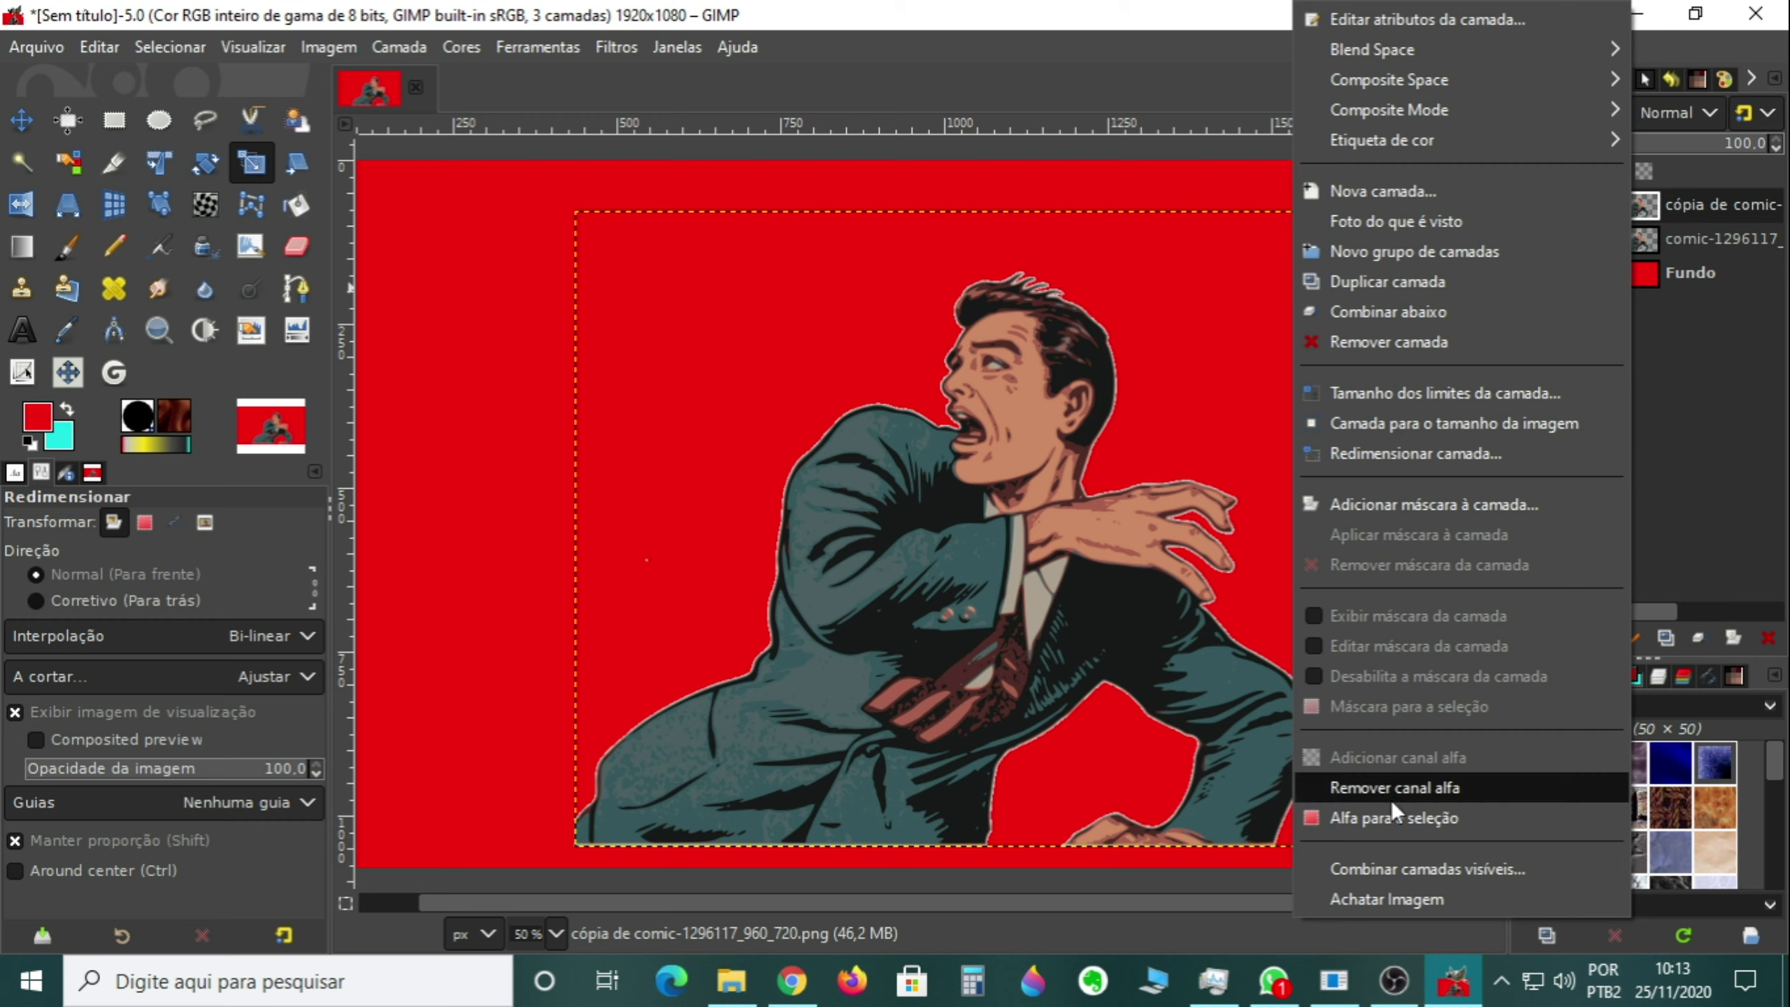
click(1393, 818)
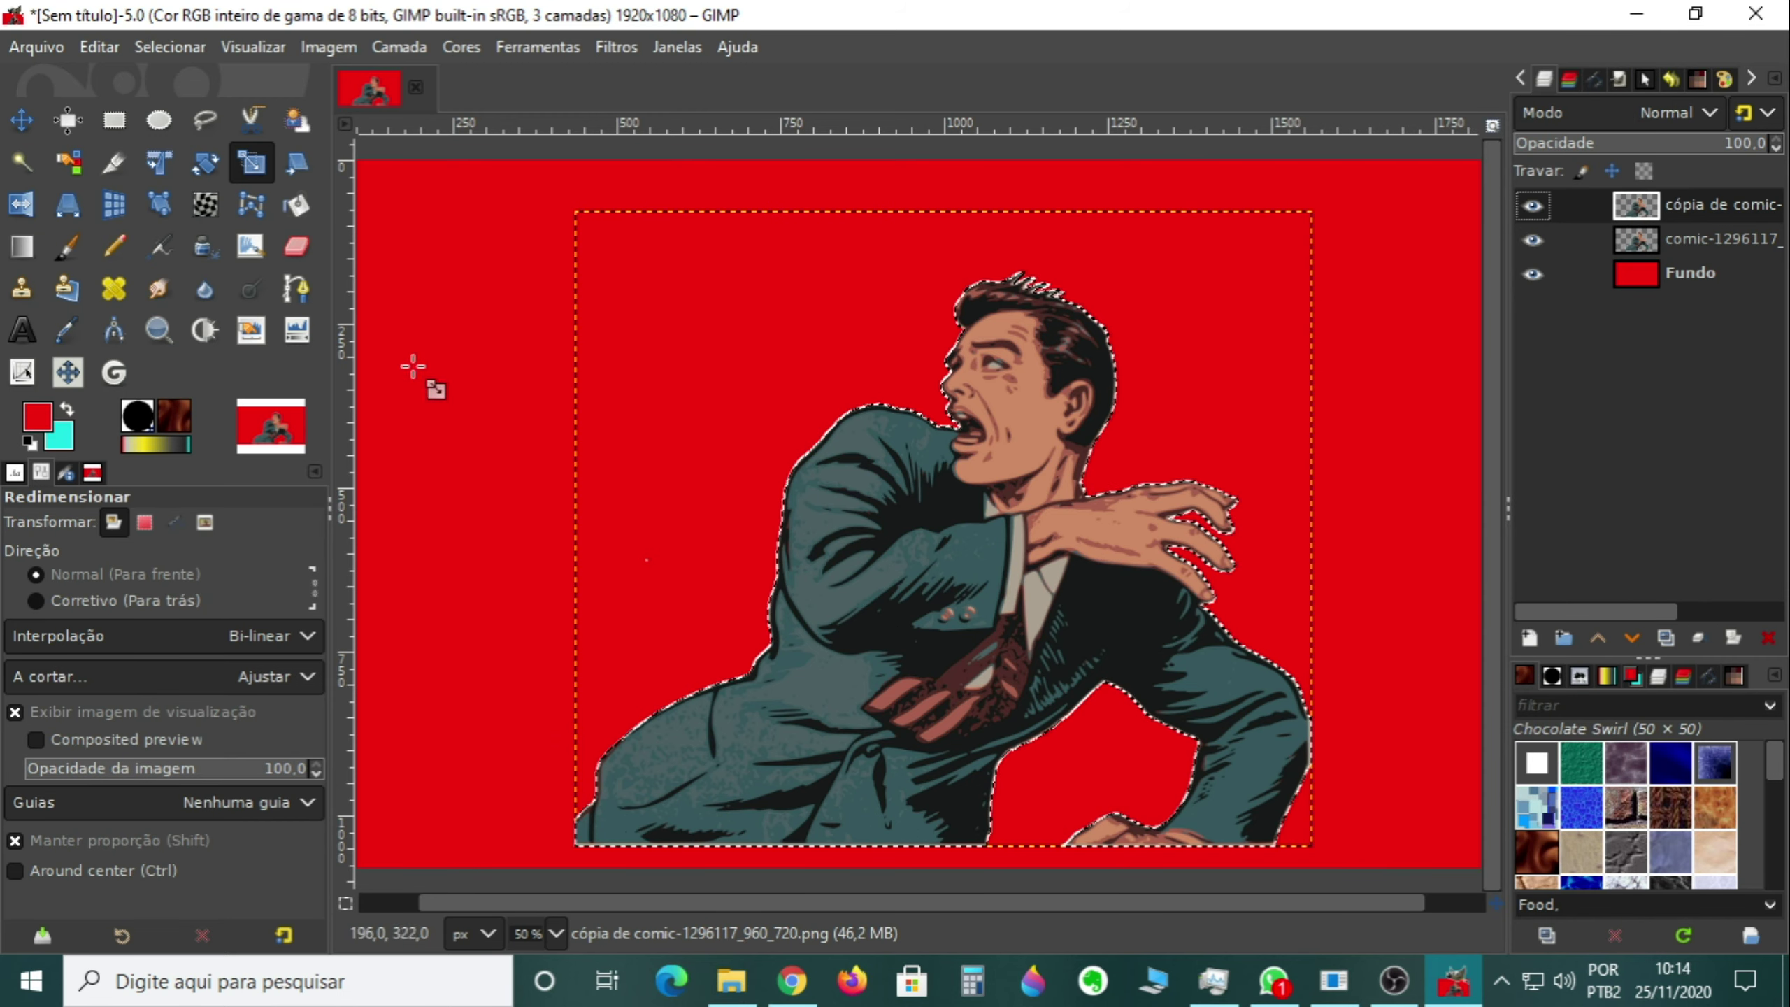
click(168, 45)
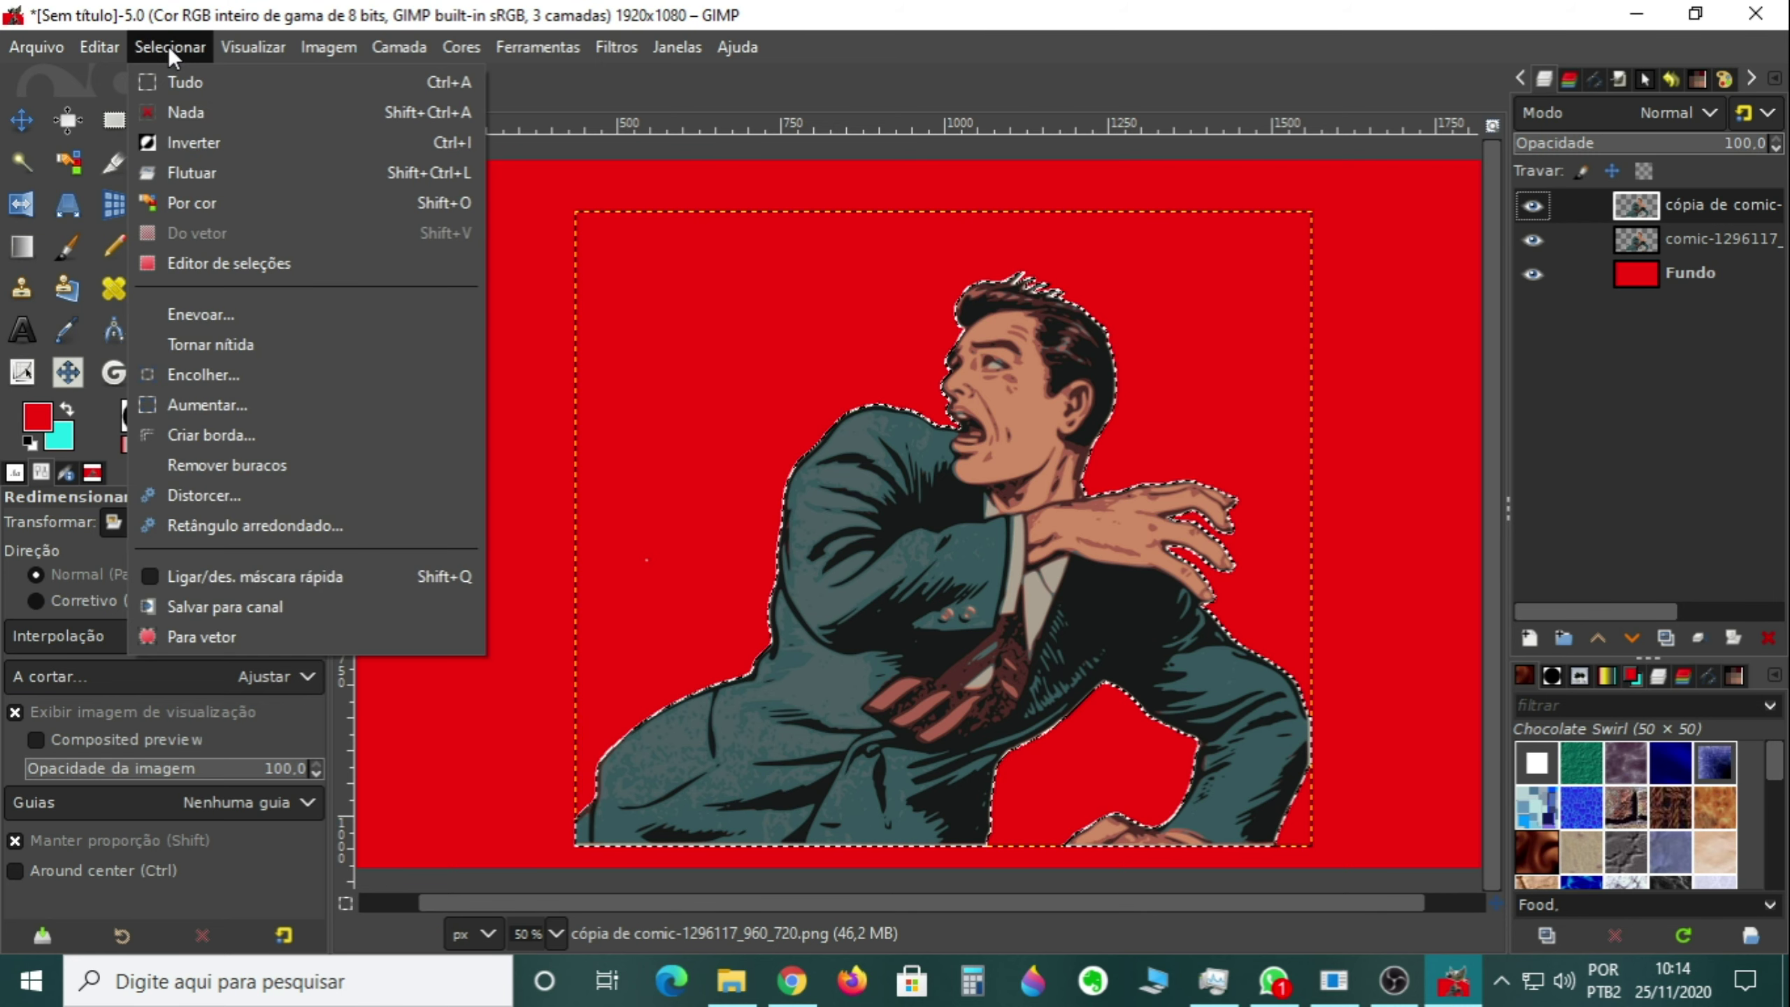
Grow the selection around the man by 10 px
click(219, 406)
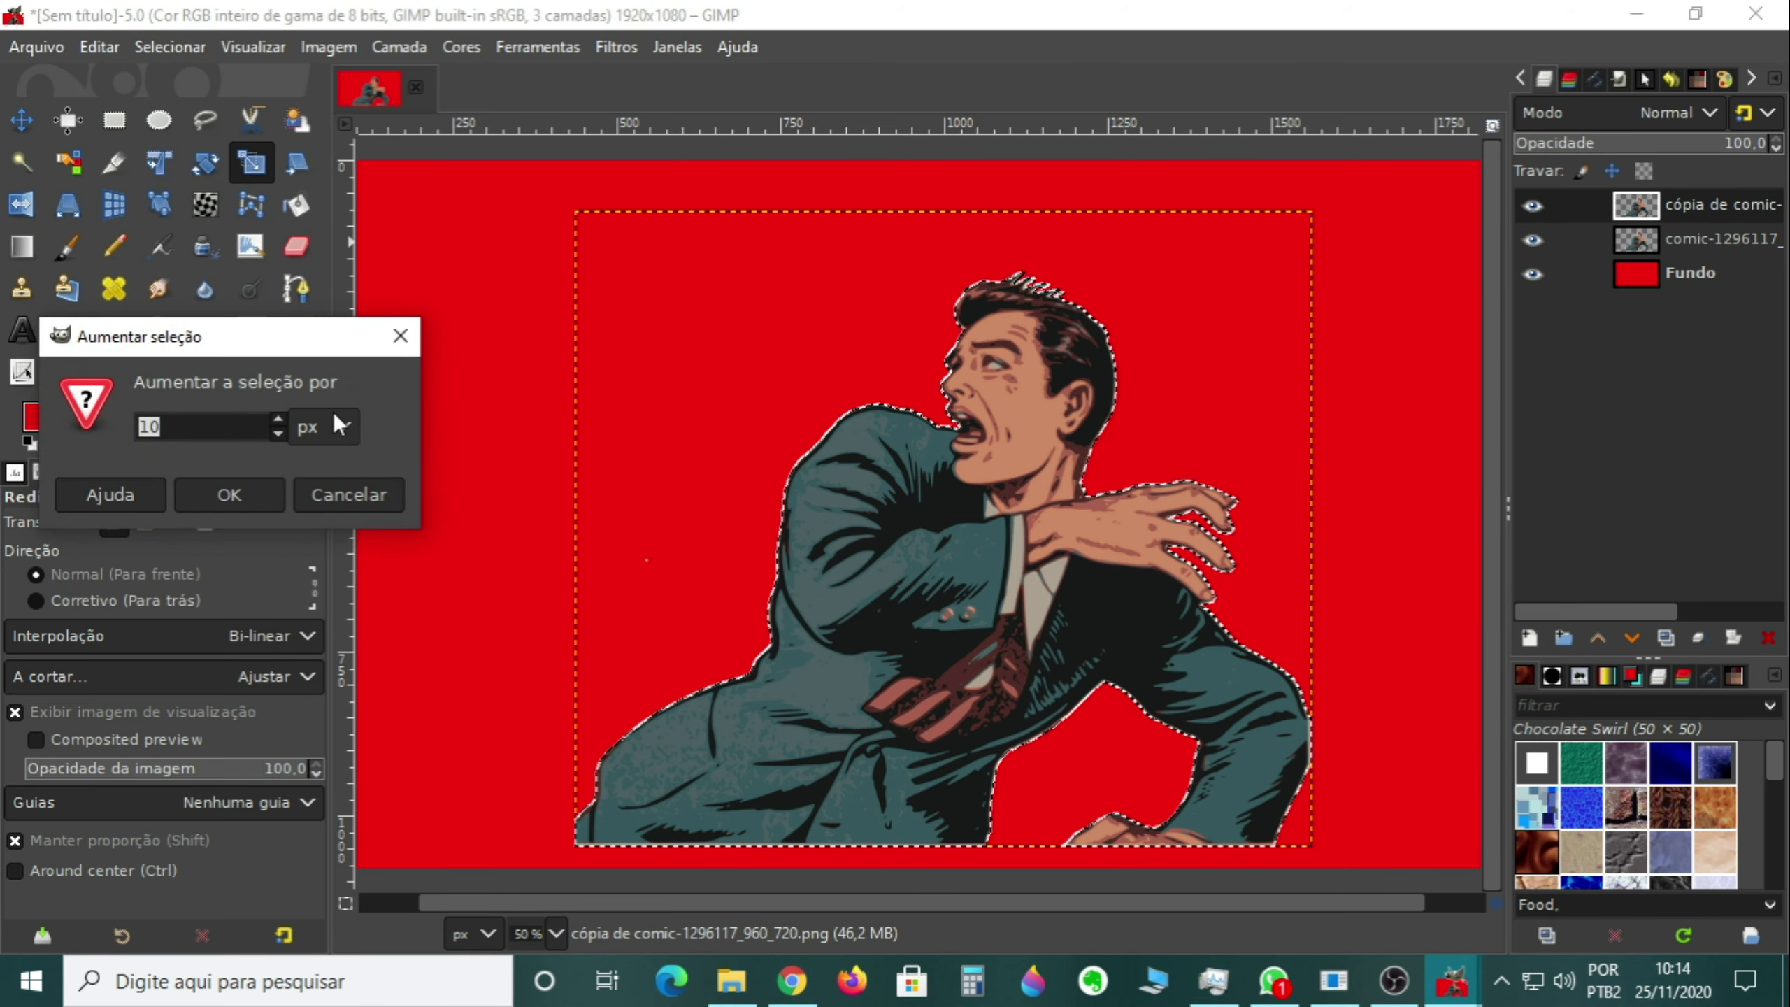
click(279, 432)
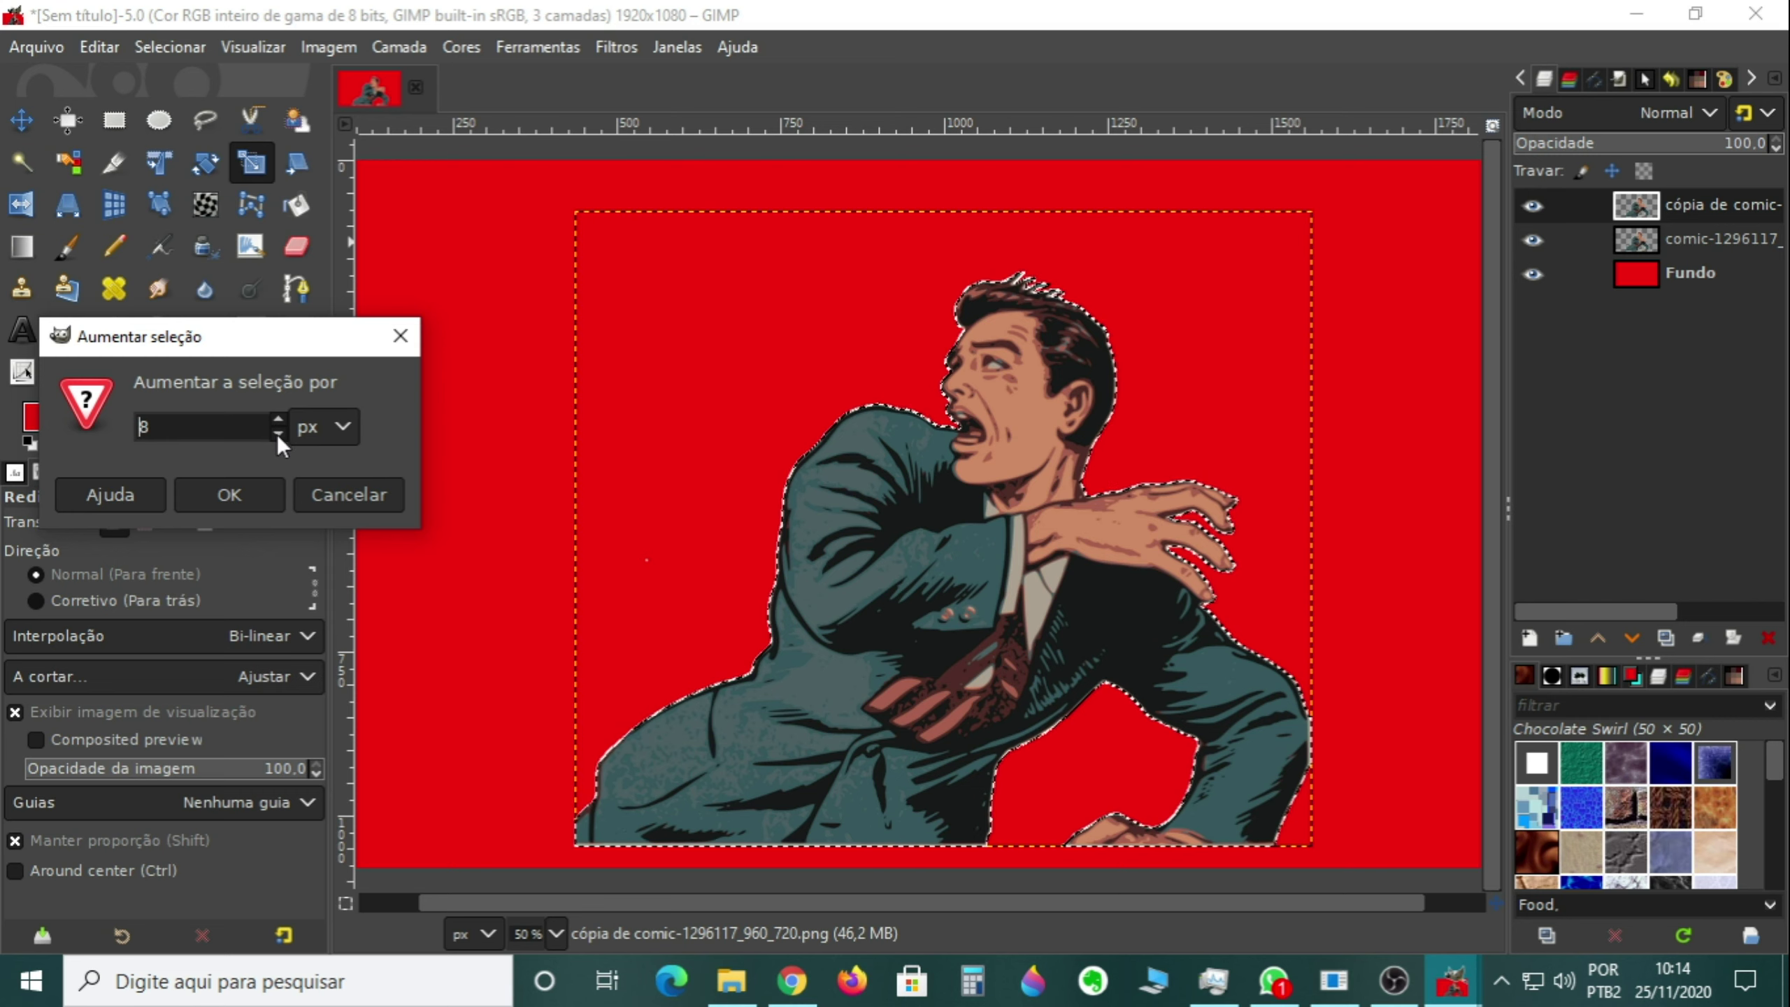
scroll(149, 420, up, 2)
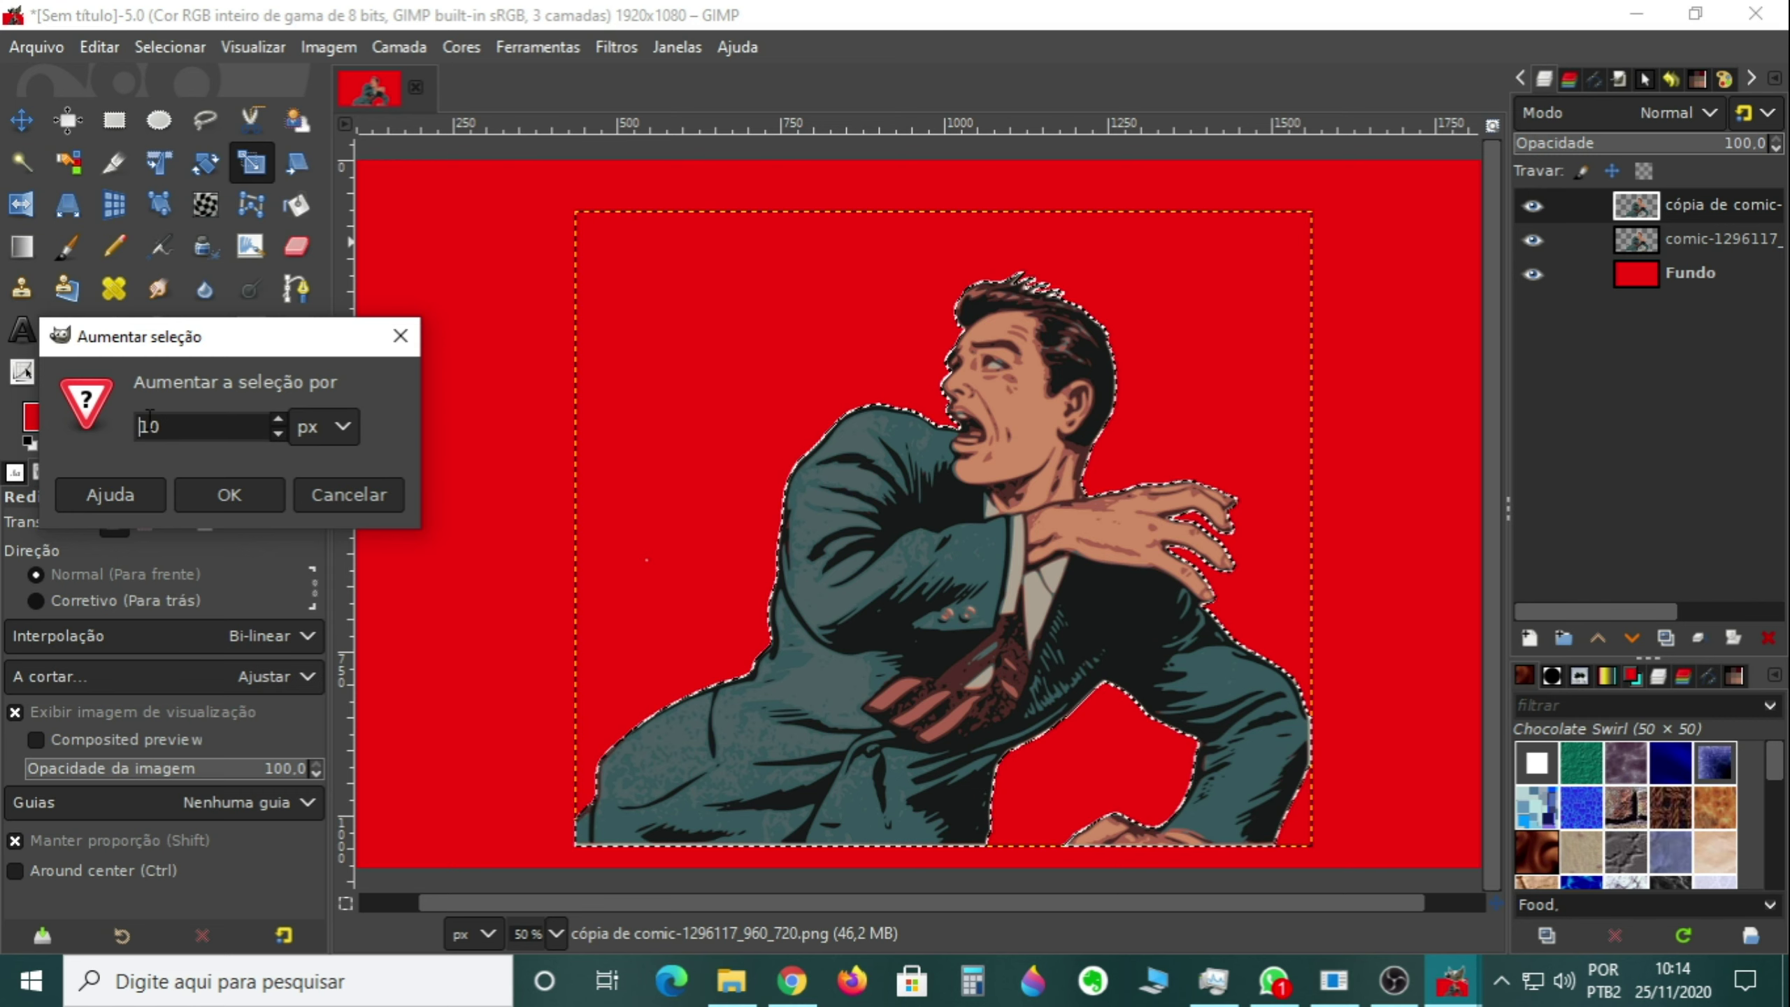
click(231, 497)
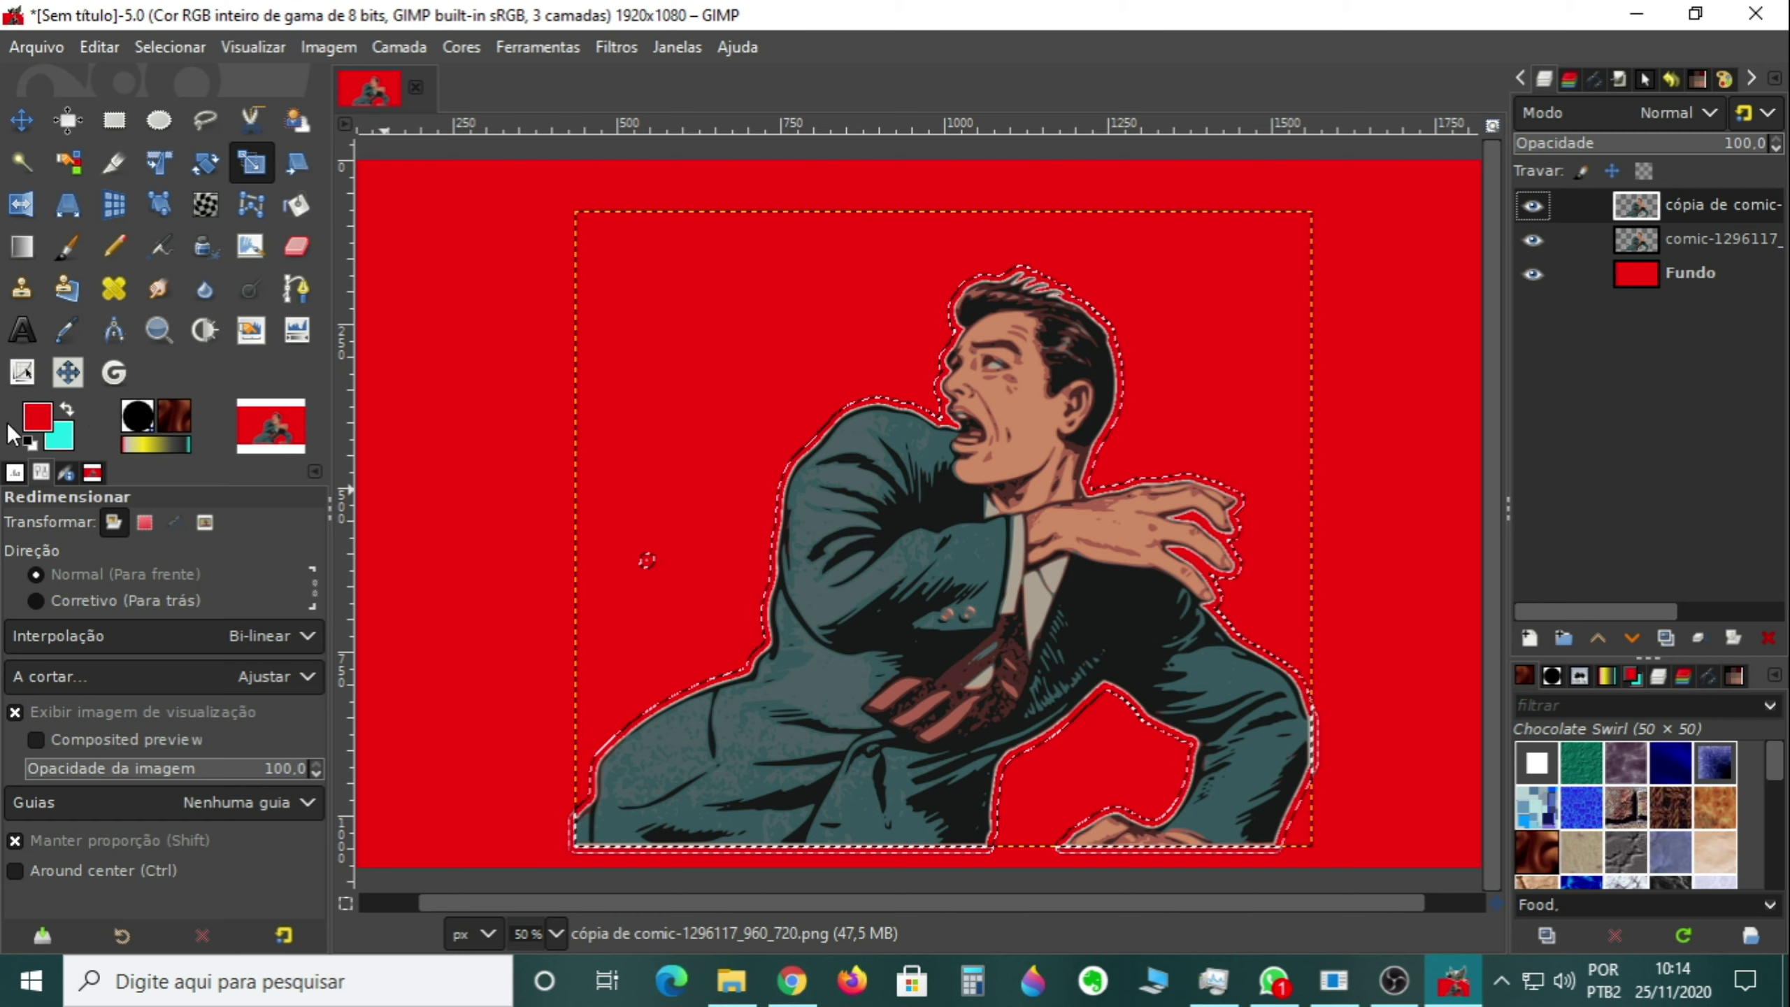
Set the foreground colour to white and fill the grown selection with it
click(38, 420)
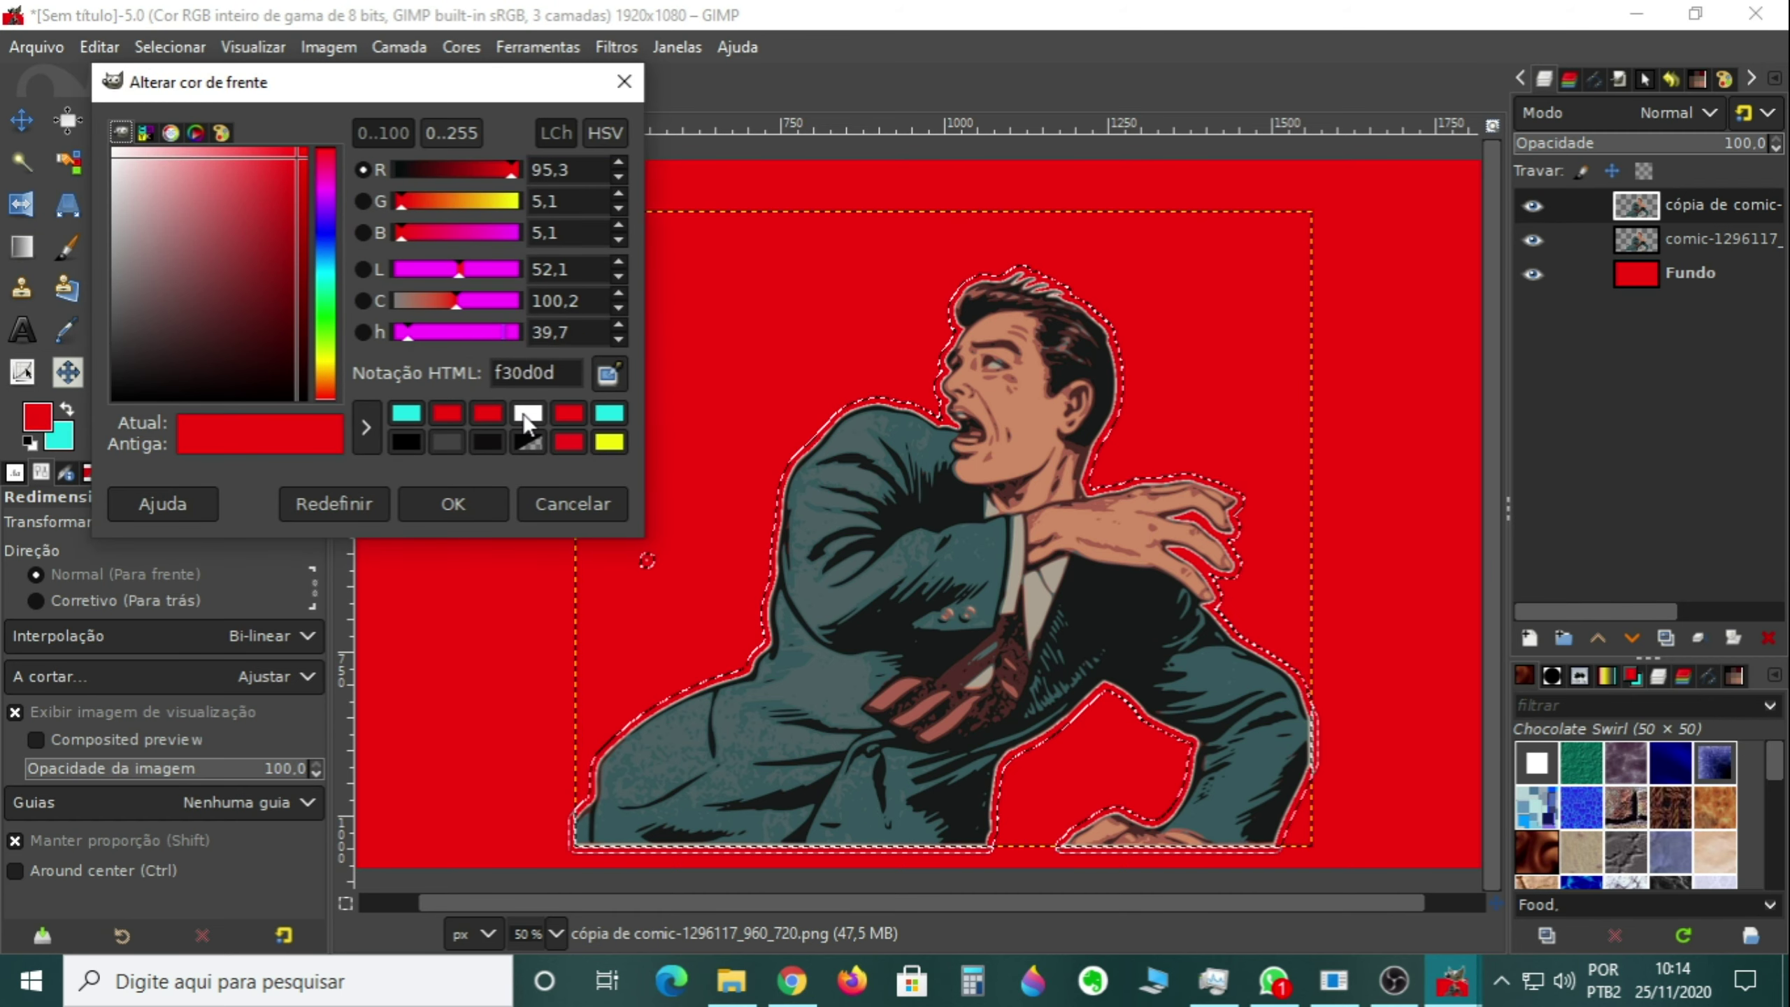
click(527, 413)
click(454, 505)
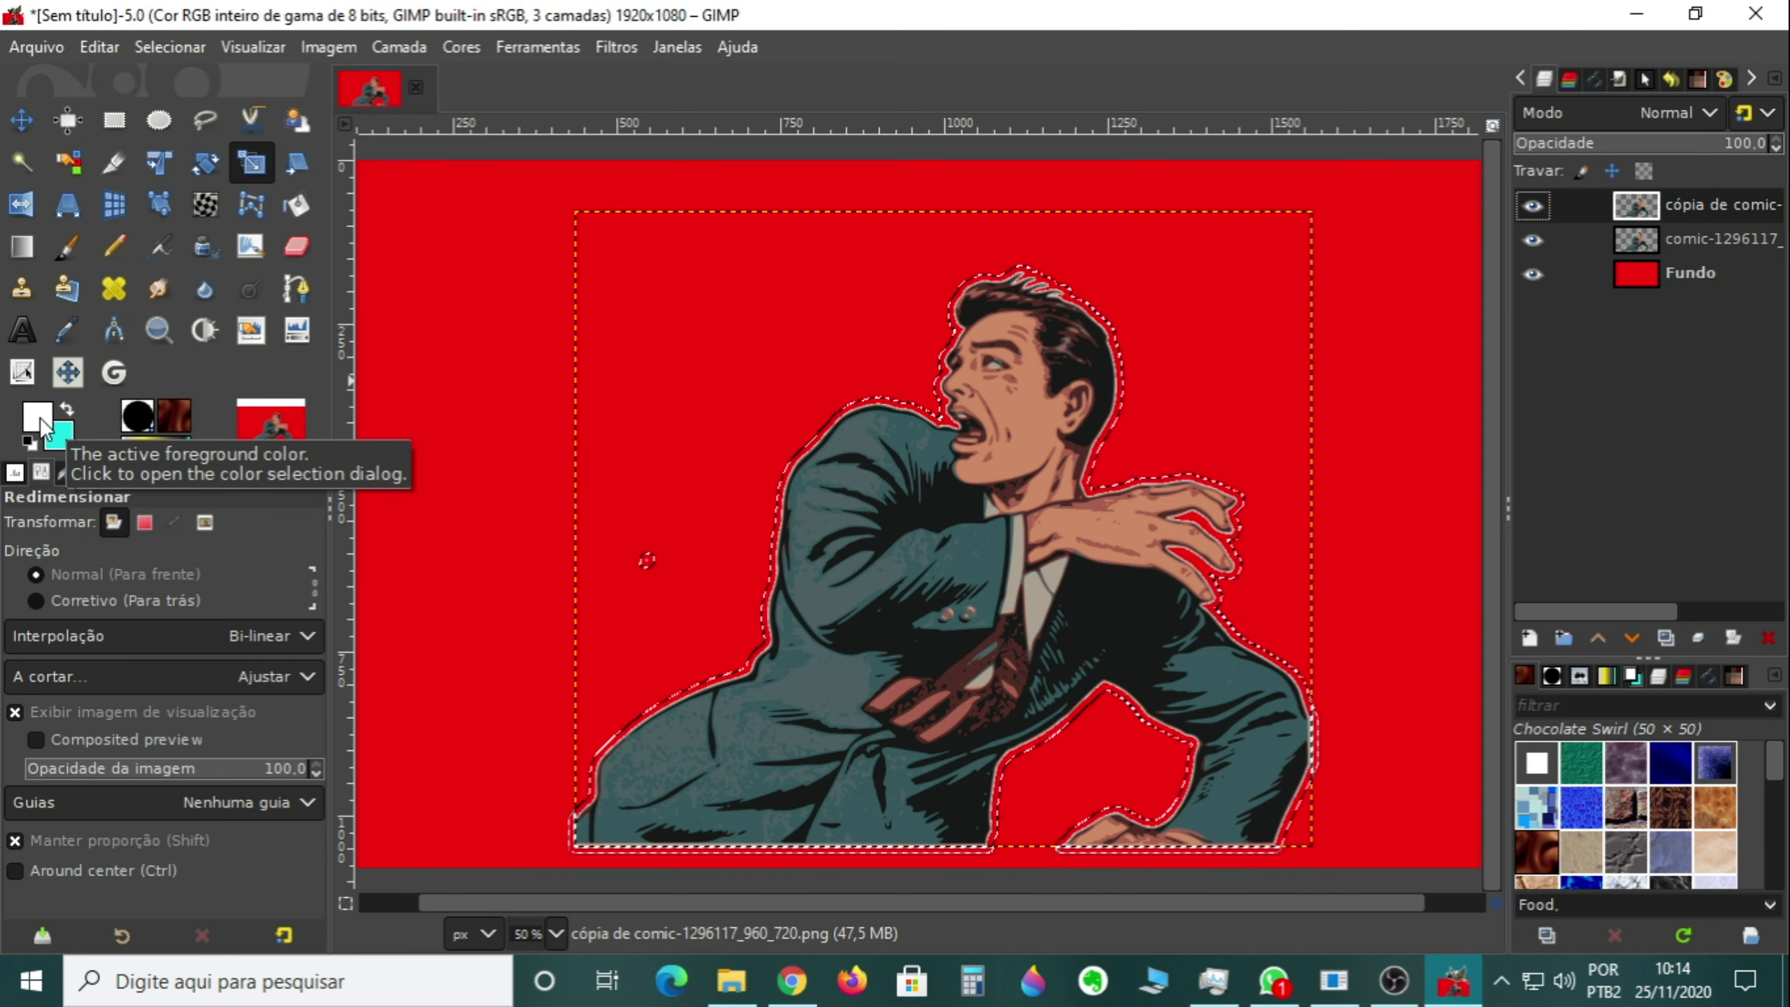
mouse_move(46, 418)
mouse_down()
mouse_move(797, 411)
mouse_move(811, 479)
mouse_up()
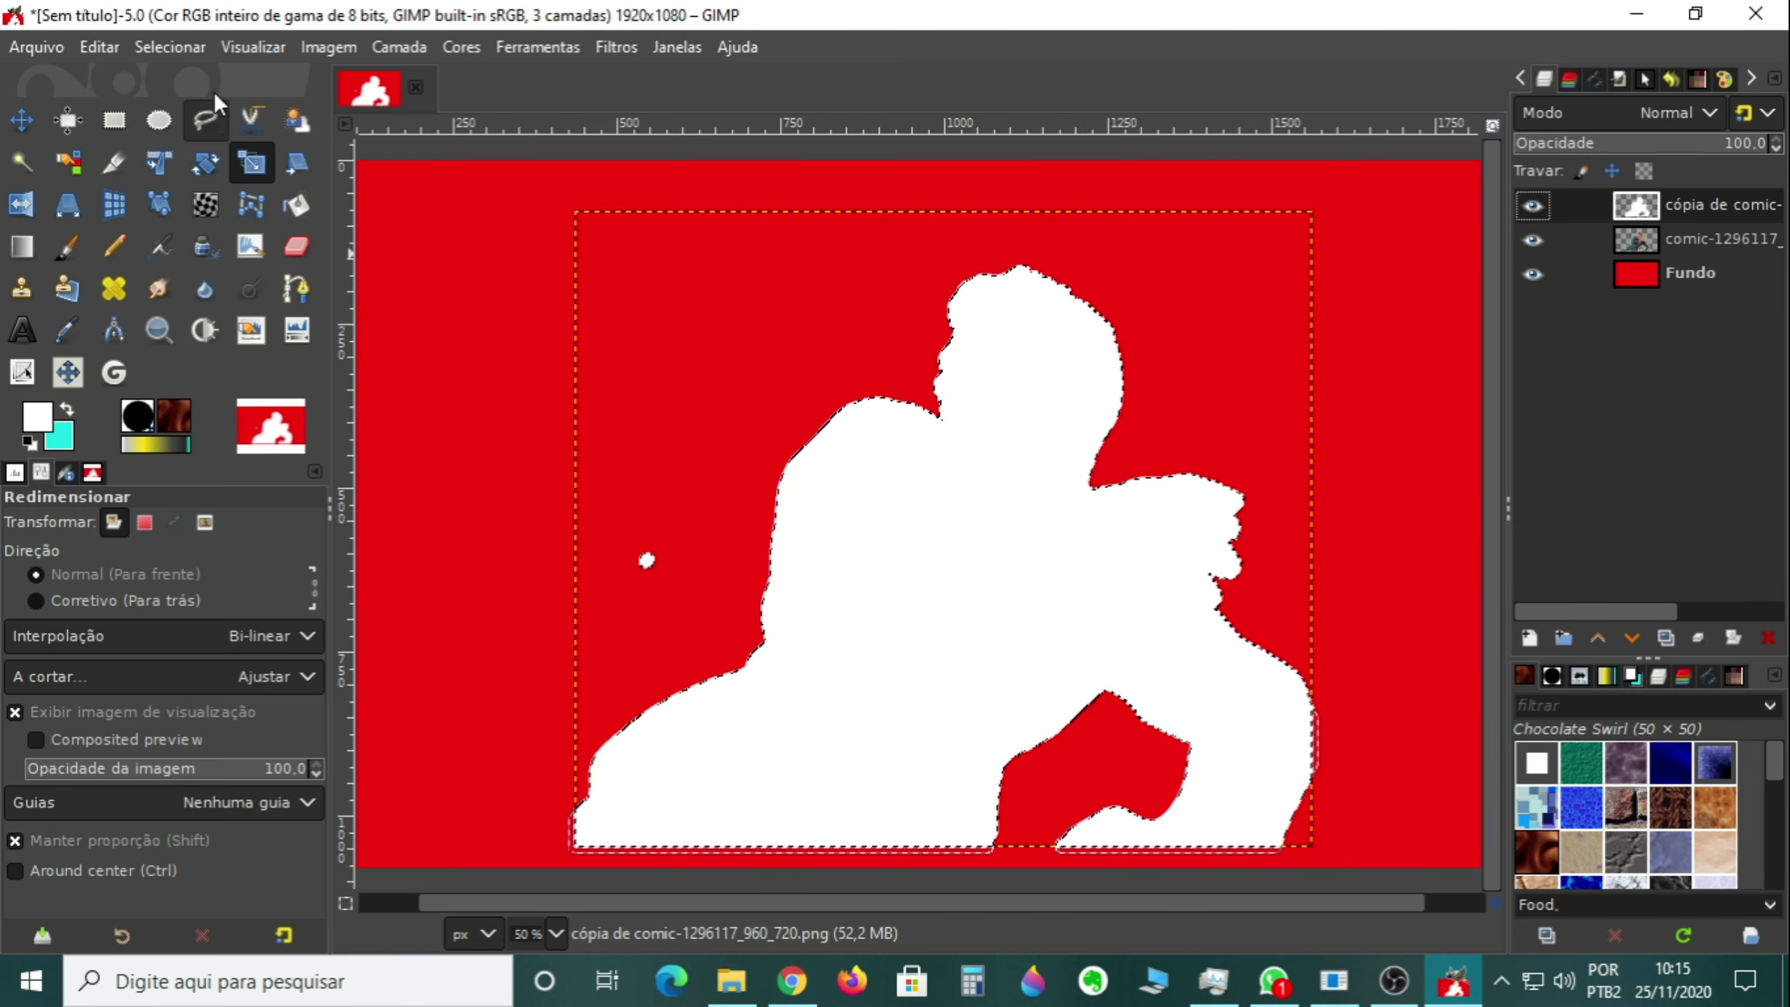
click(166, 45)
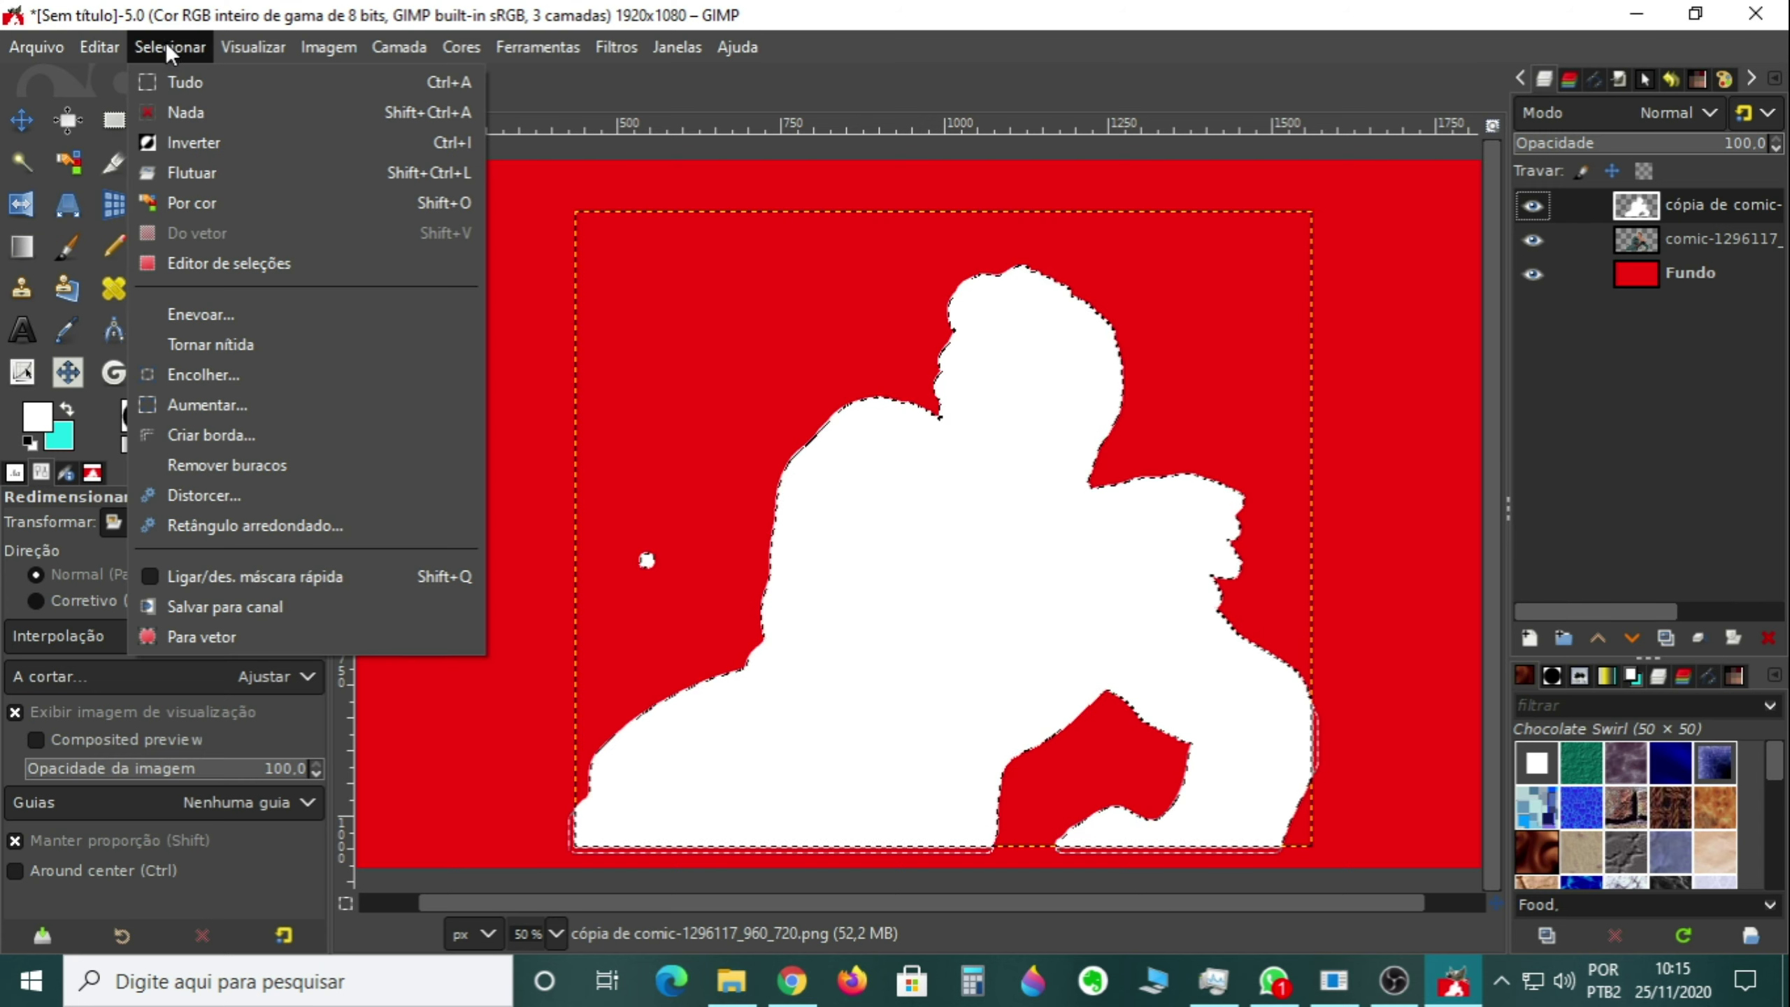
Clear the selection and move the original comic layer above the white copy
click(182, 111)
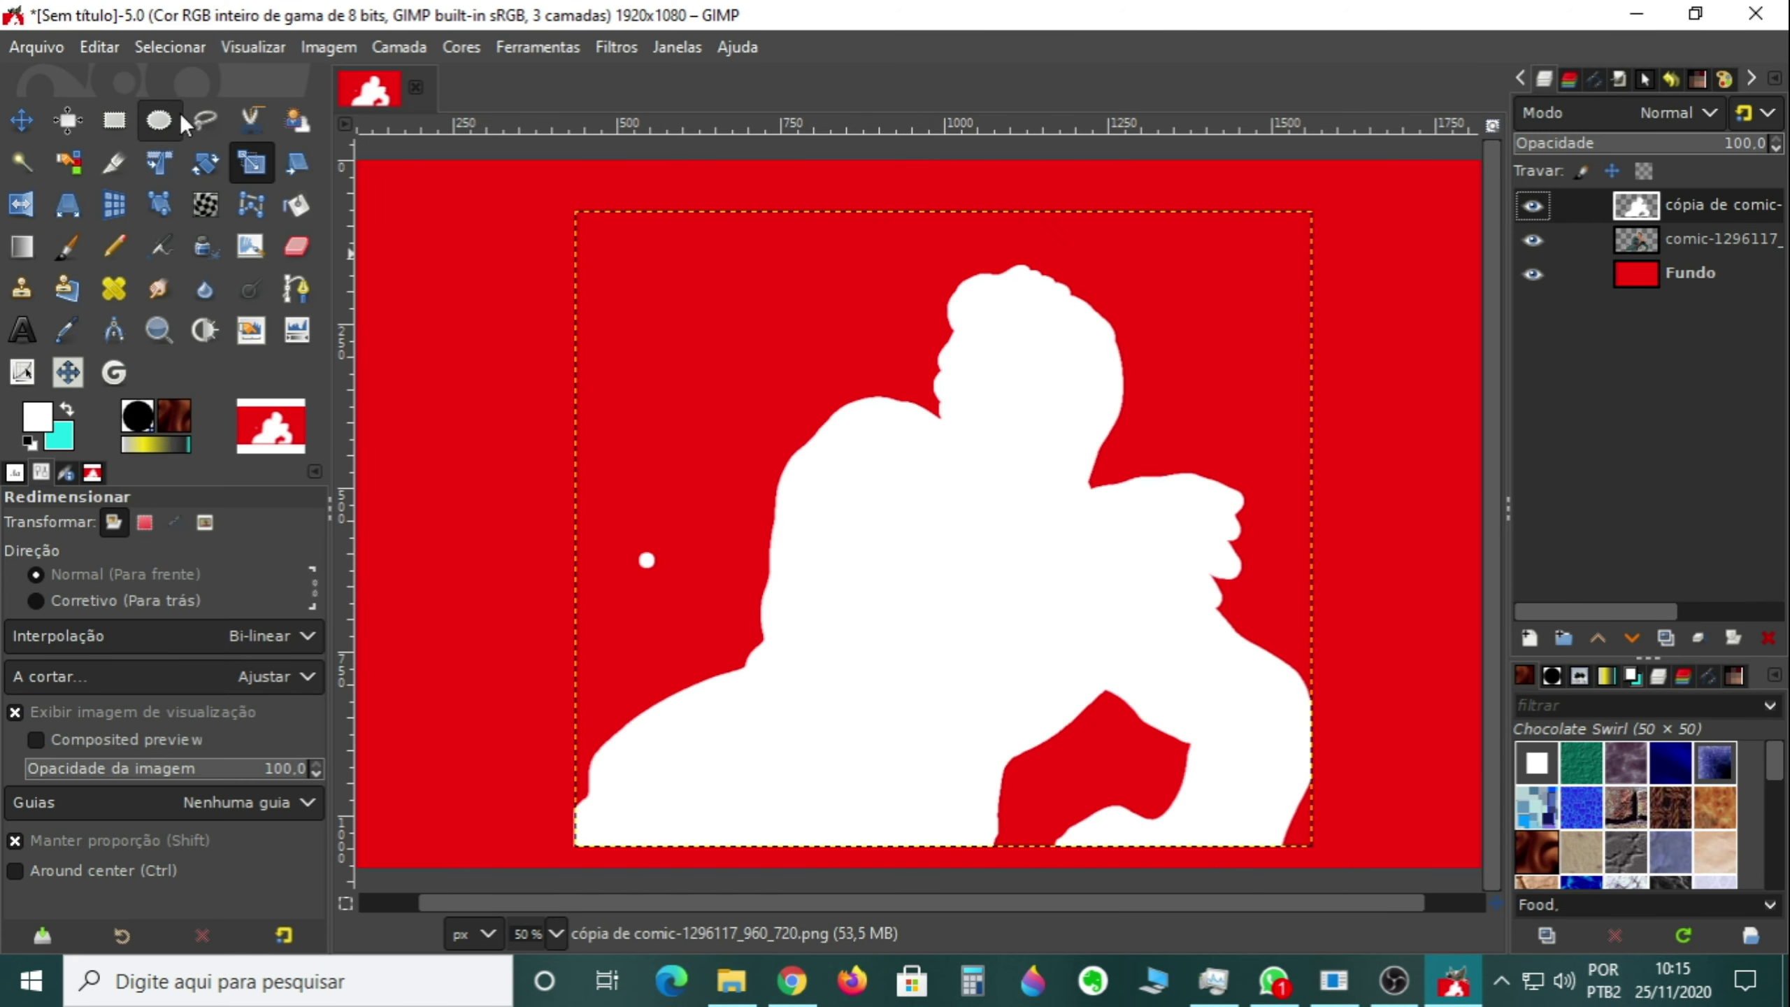
click(1642, 242)
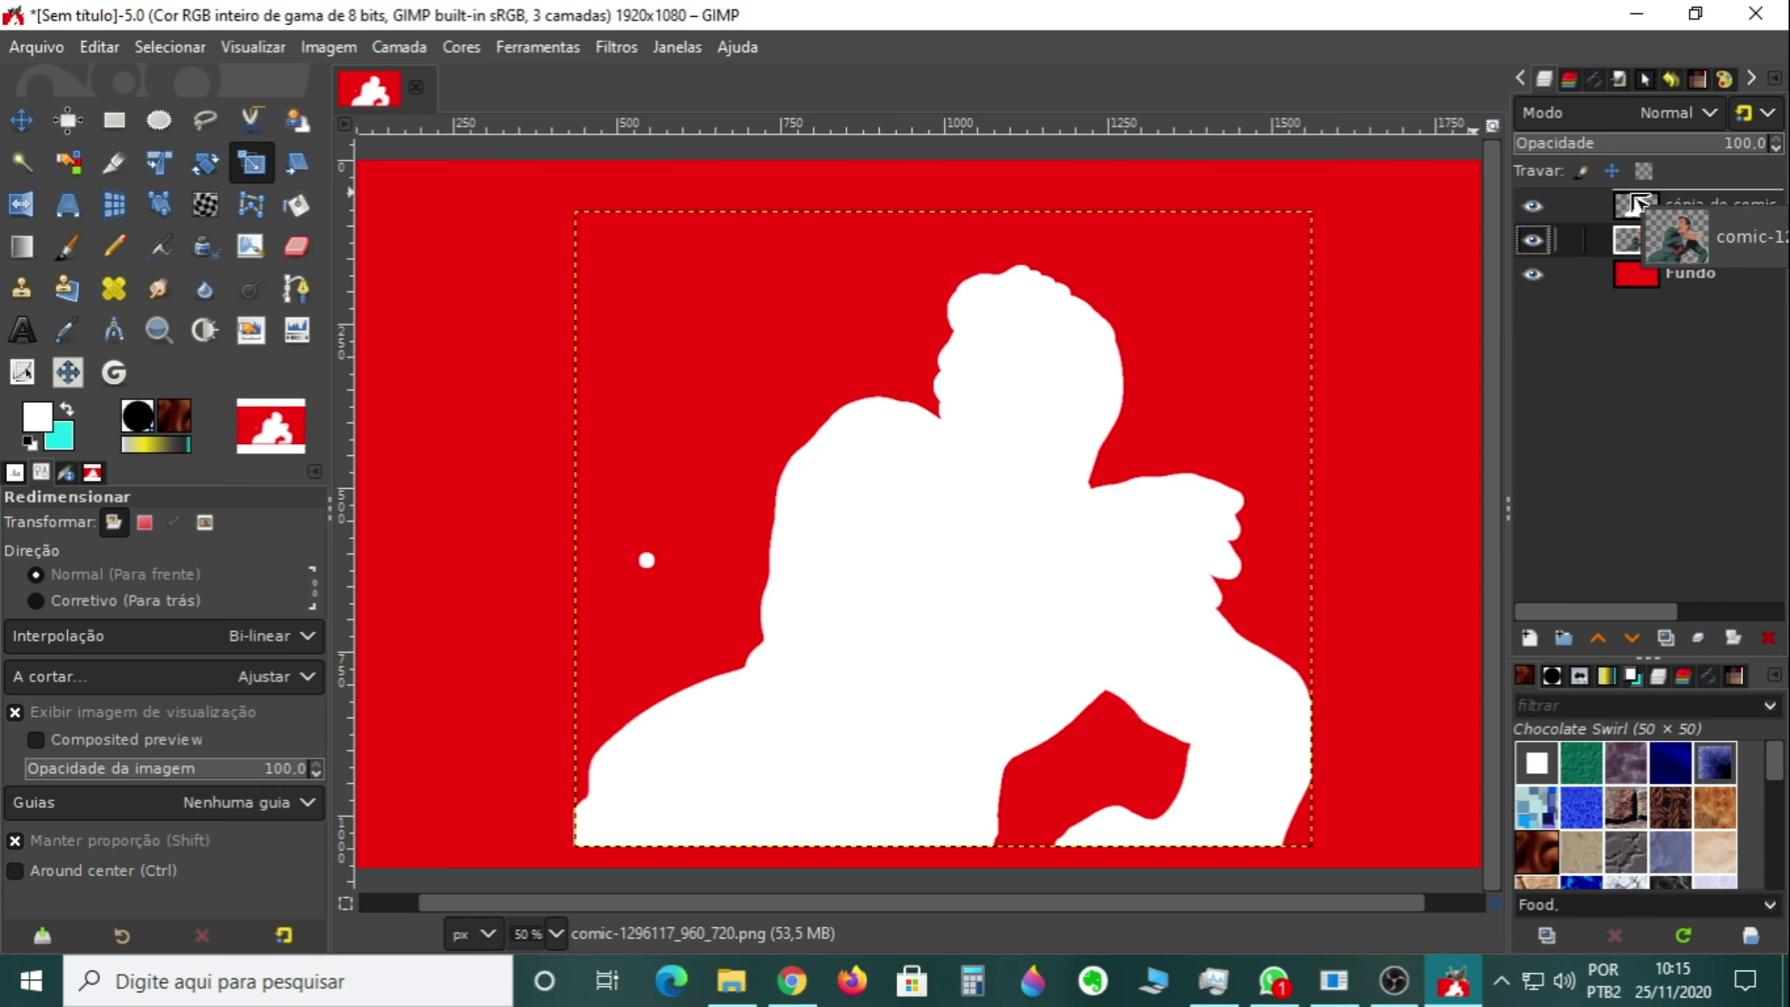
drag(1631, 238, 1635, 201)
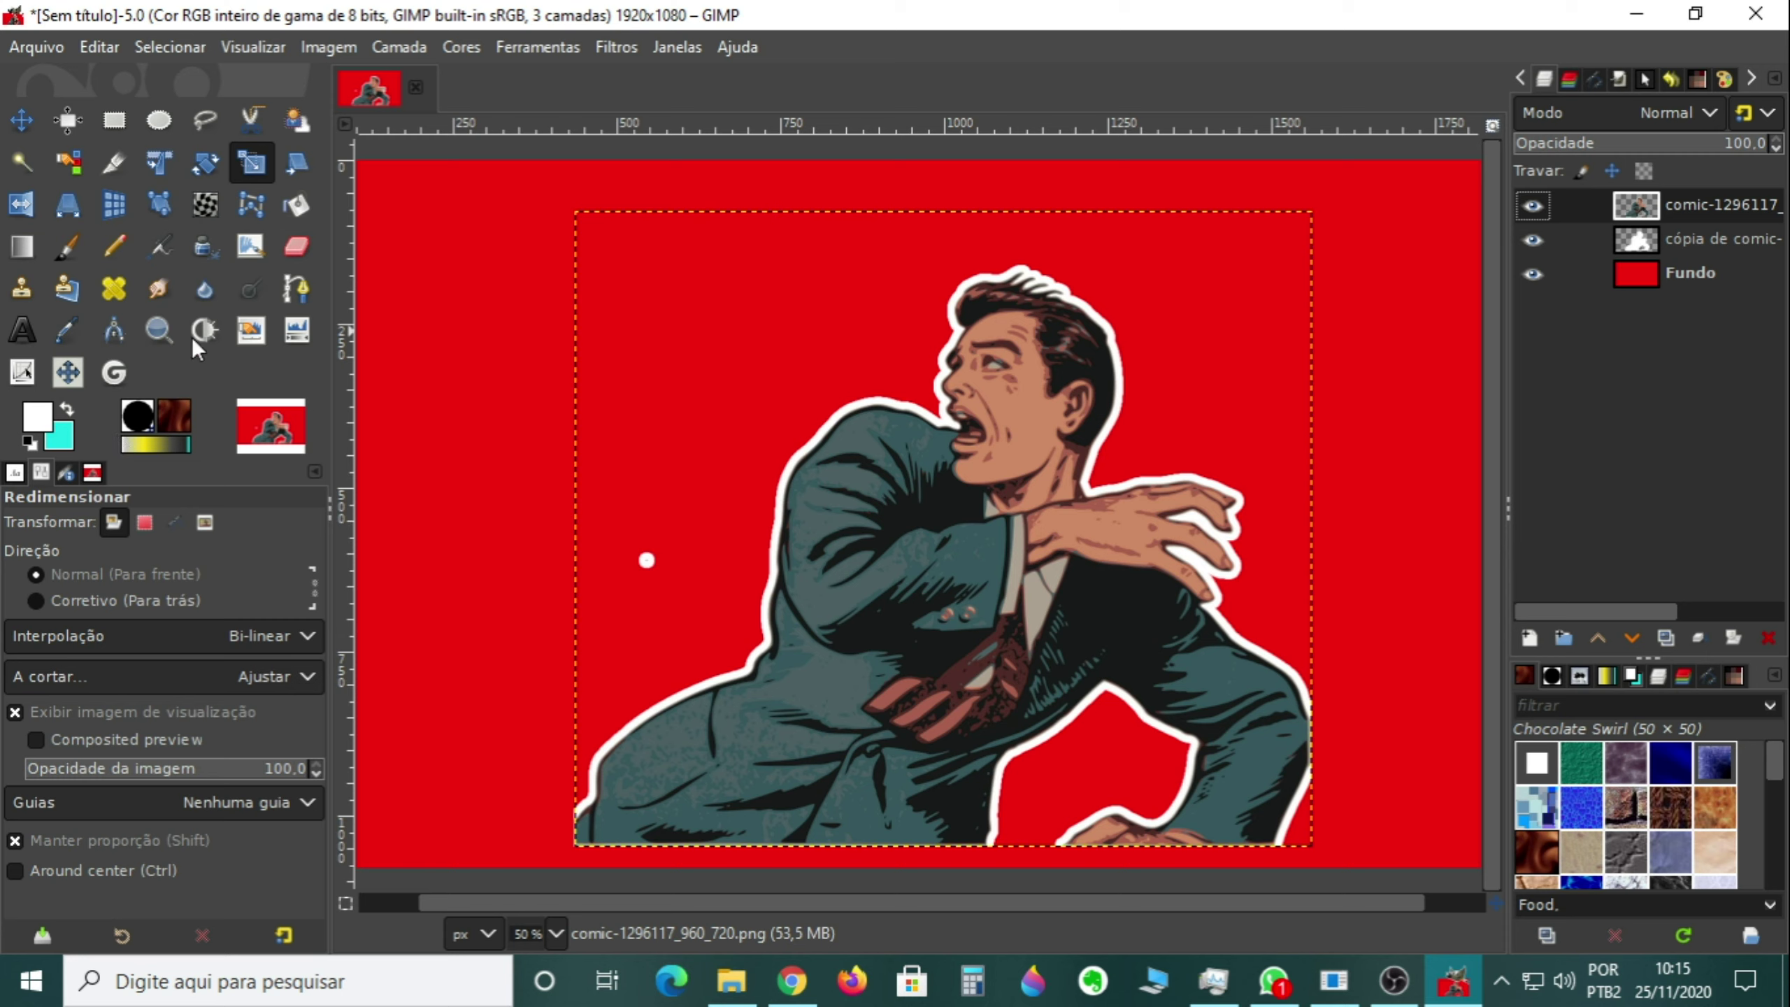
Set the foreground to red, paint over the stray white speck, and make Fundo active
click(47, 421)
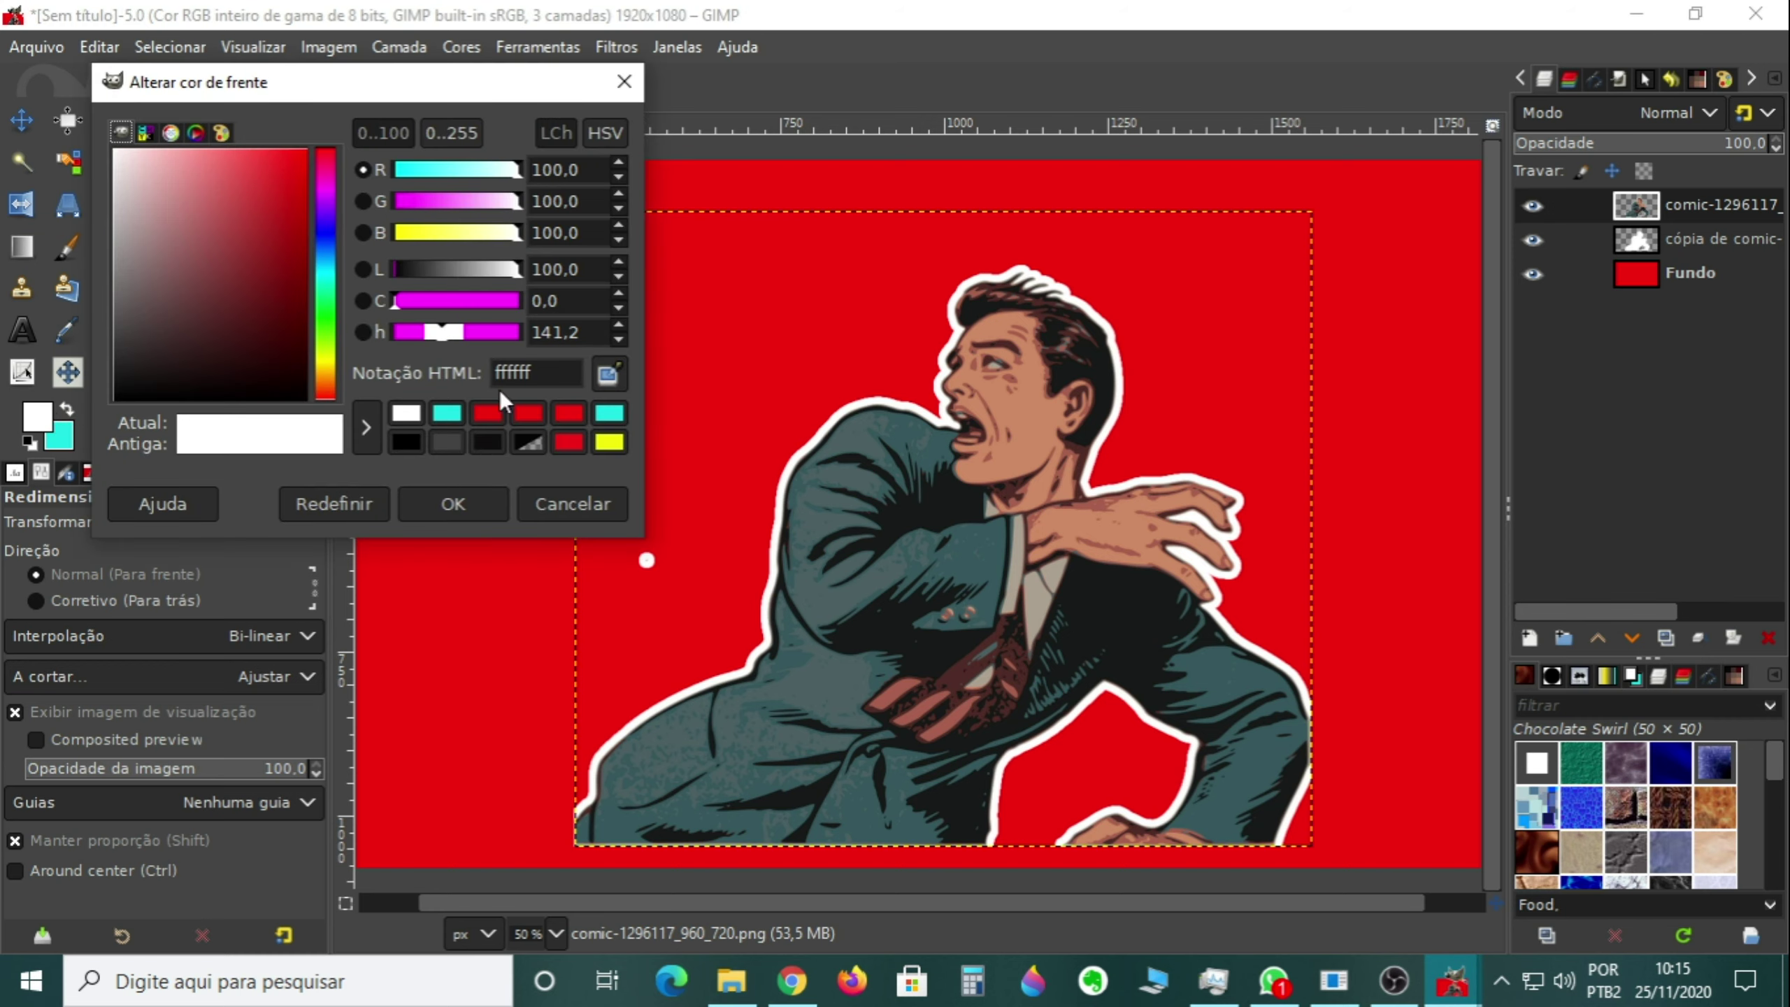
click(495, 405)
click(463, 510)
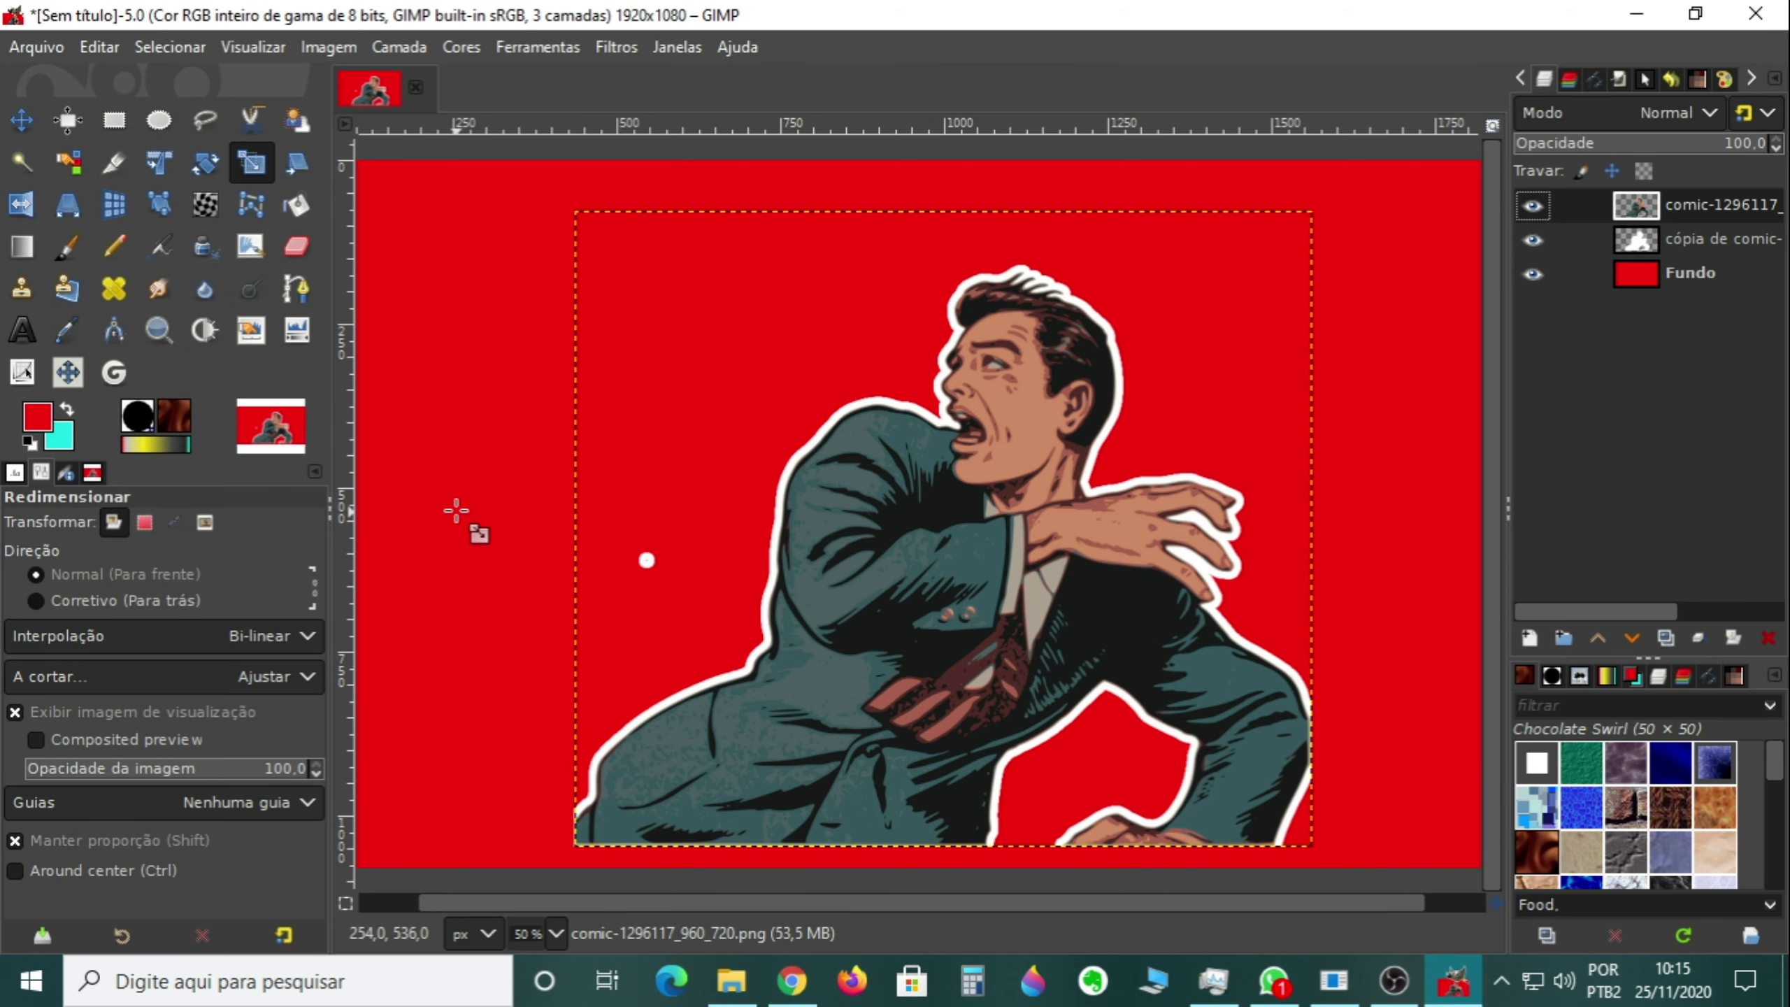
click(69, 253)
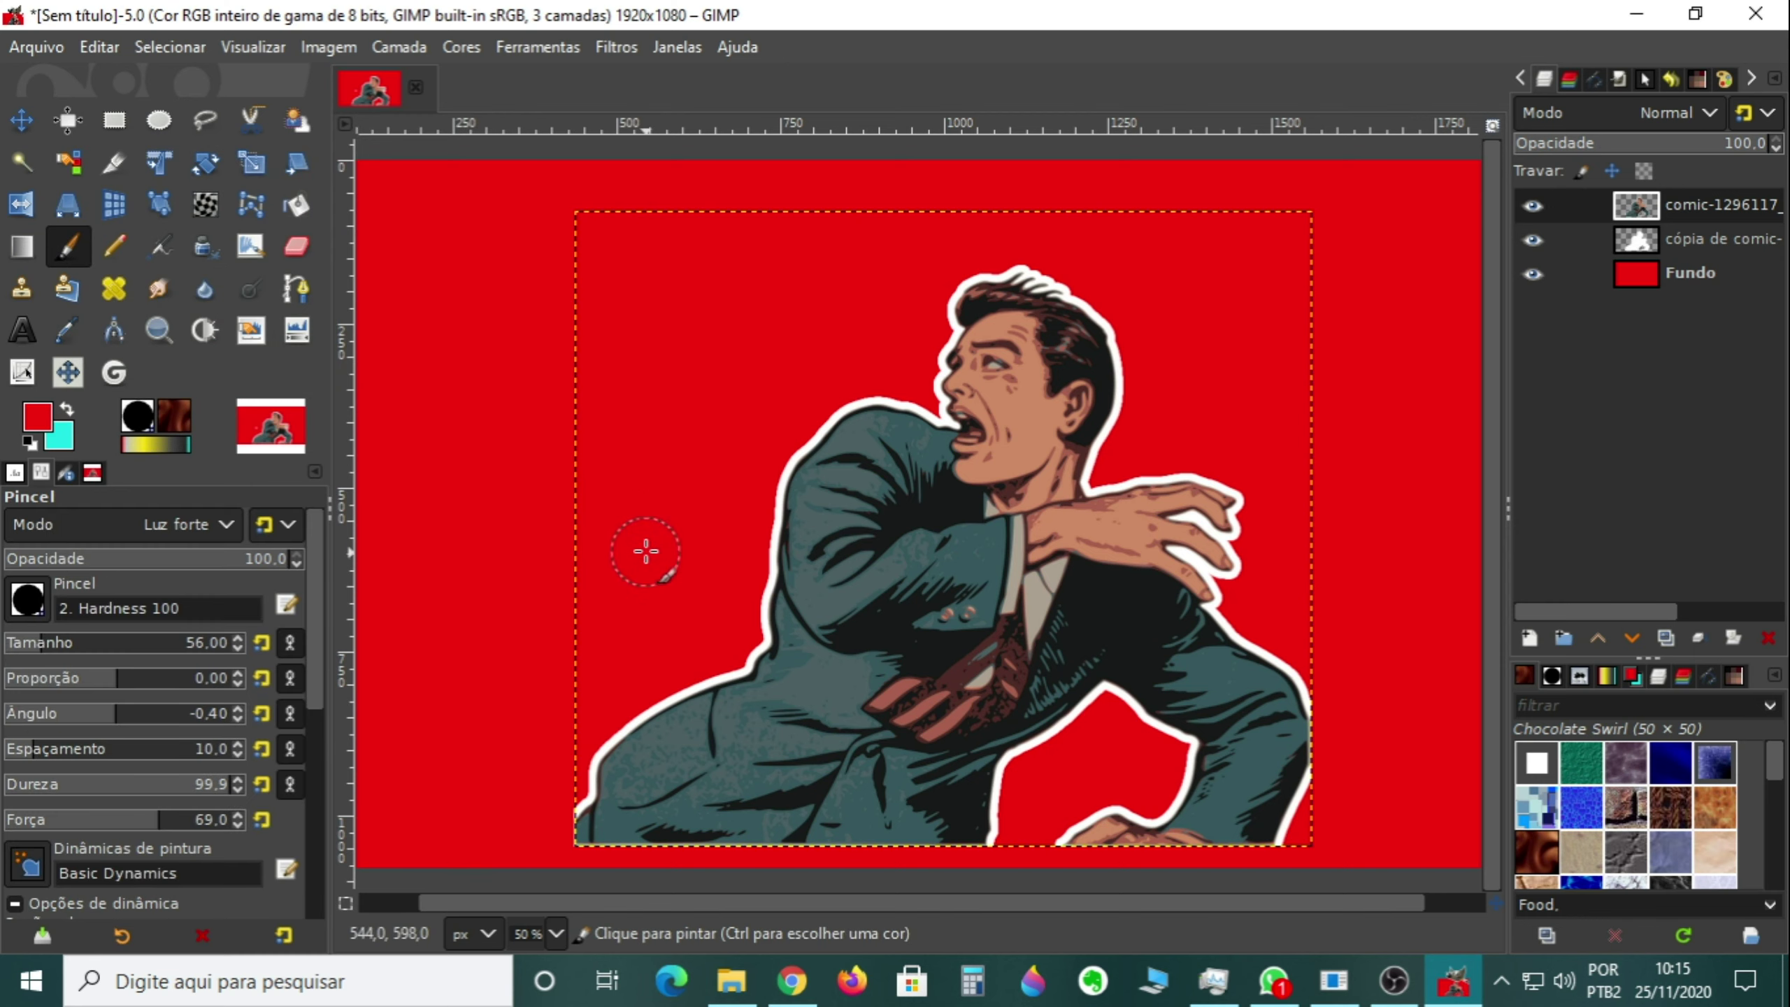
click(646, 553)
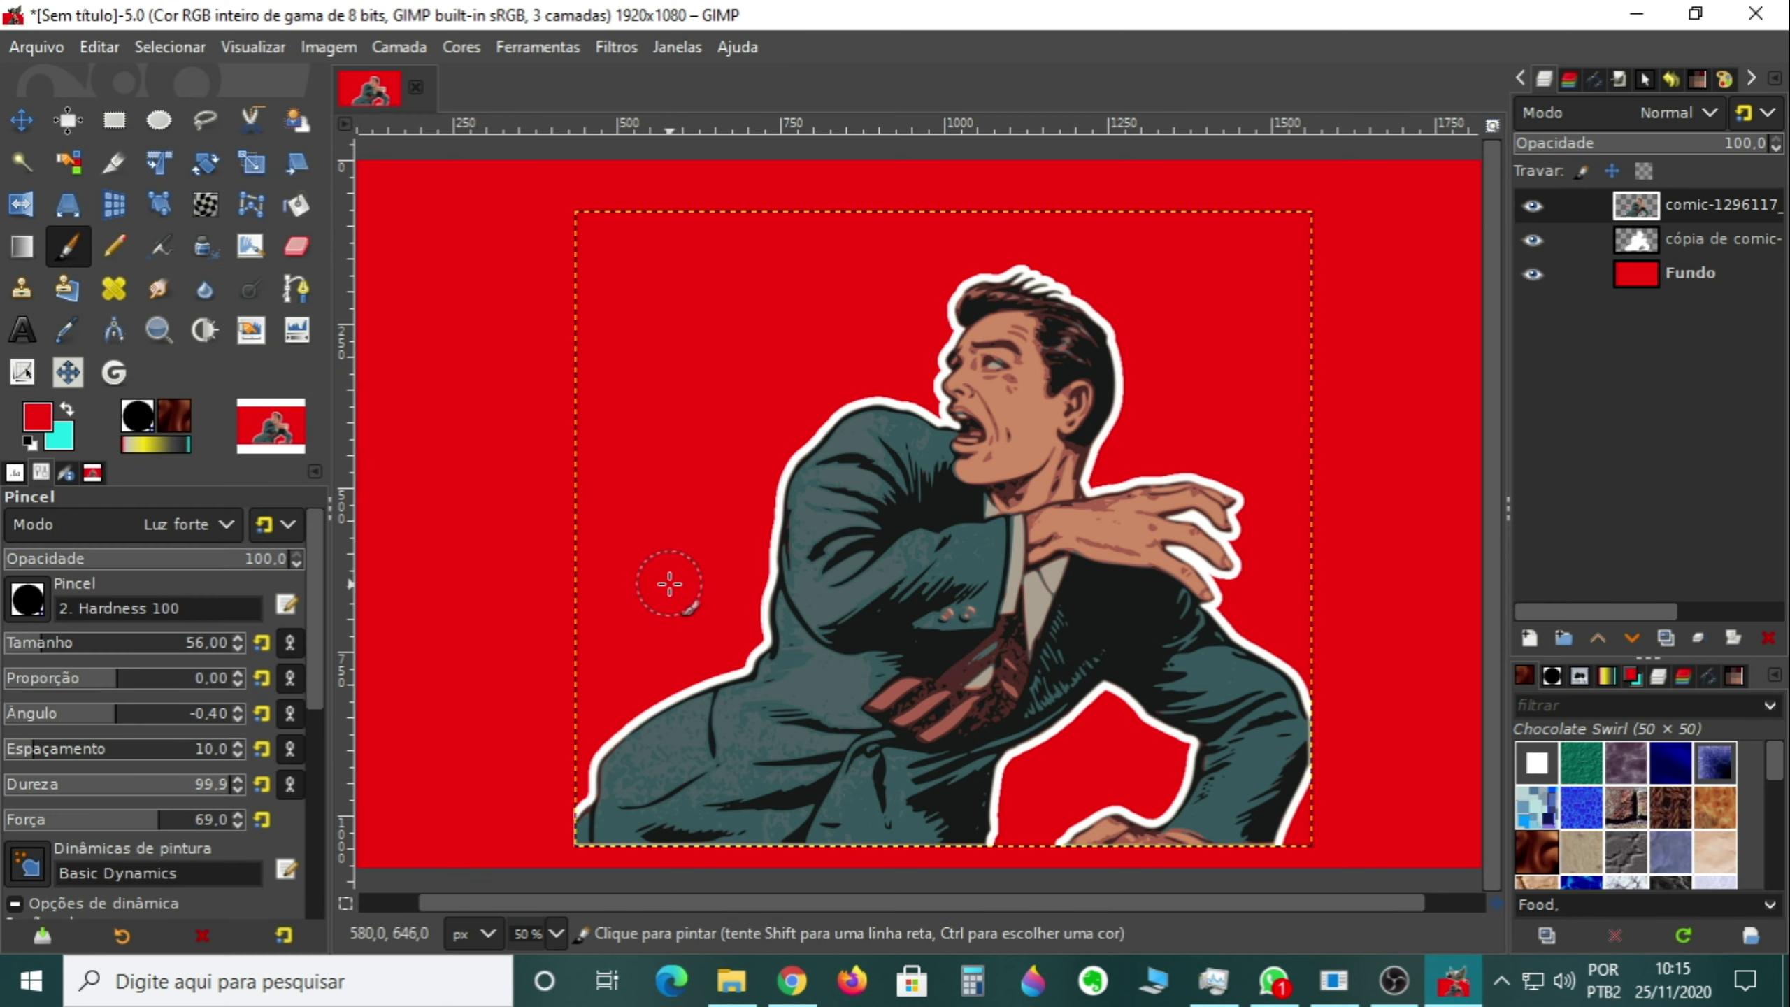
click(1571, 273)
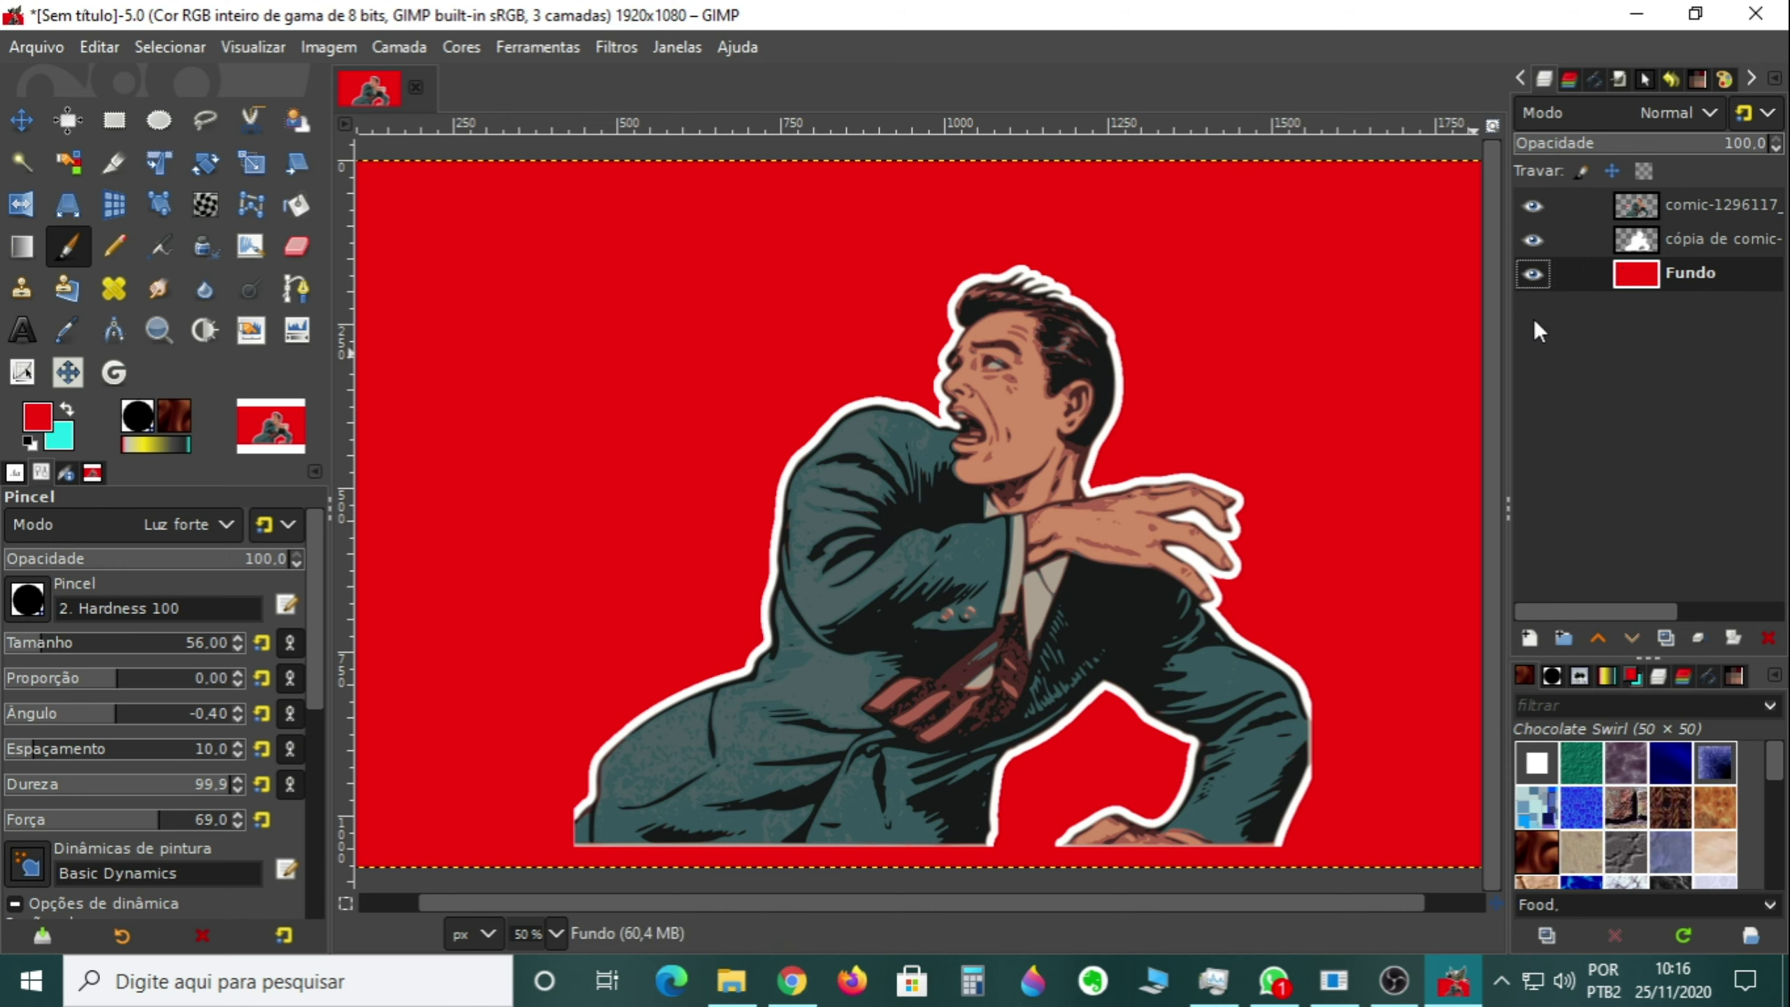
Add an alpha channel to the Fundo layer and delete its red background to transparency
right_click(1624, 274)
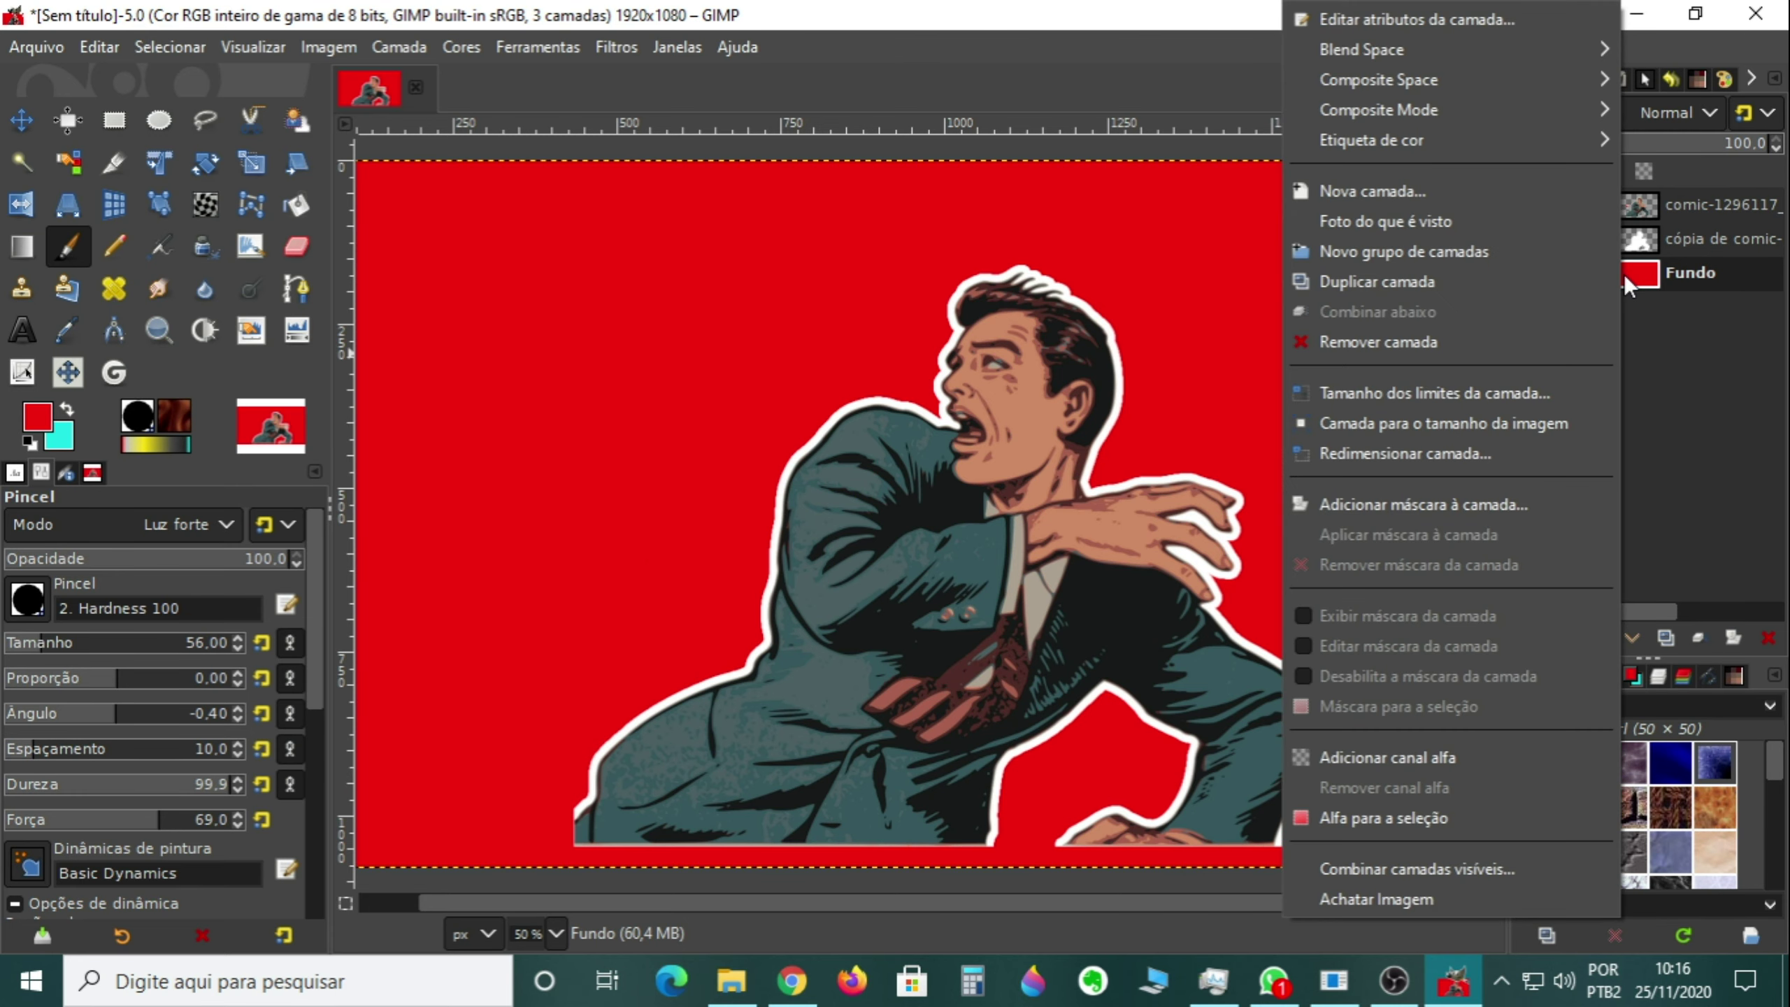
click(1351, 758)
key(Delete)
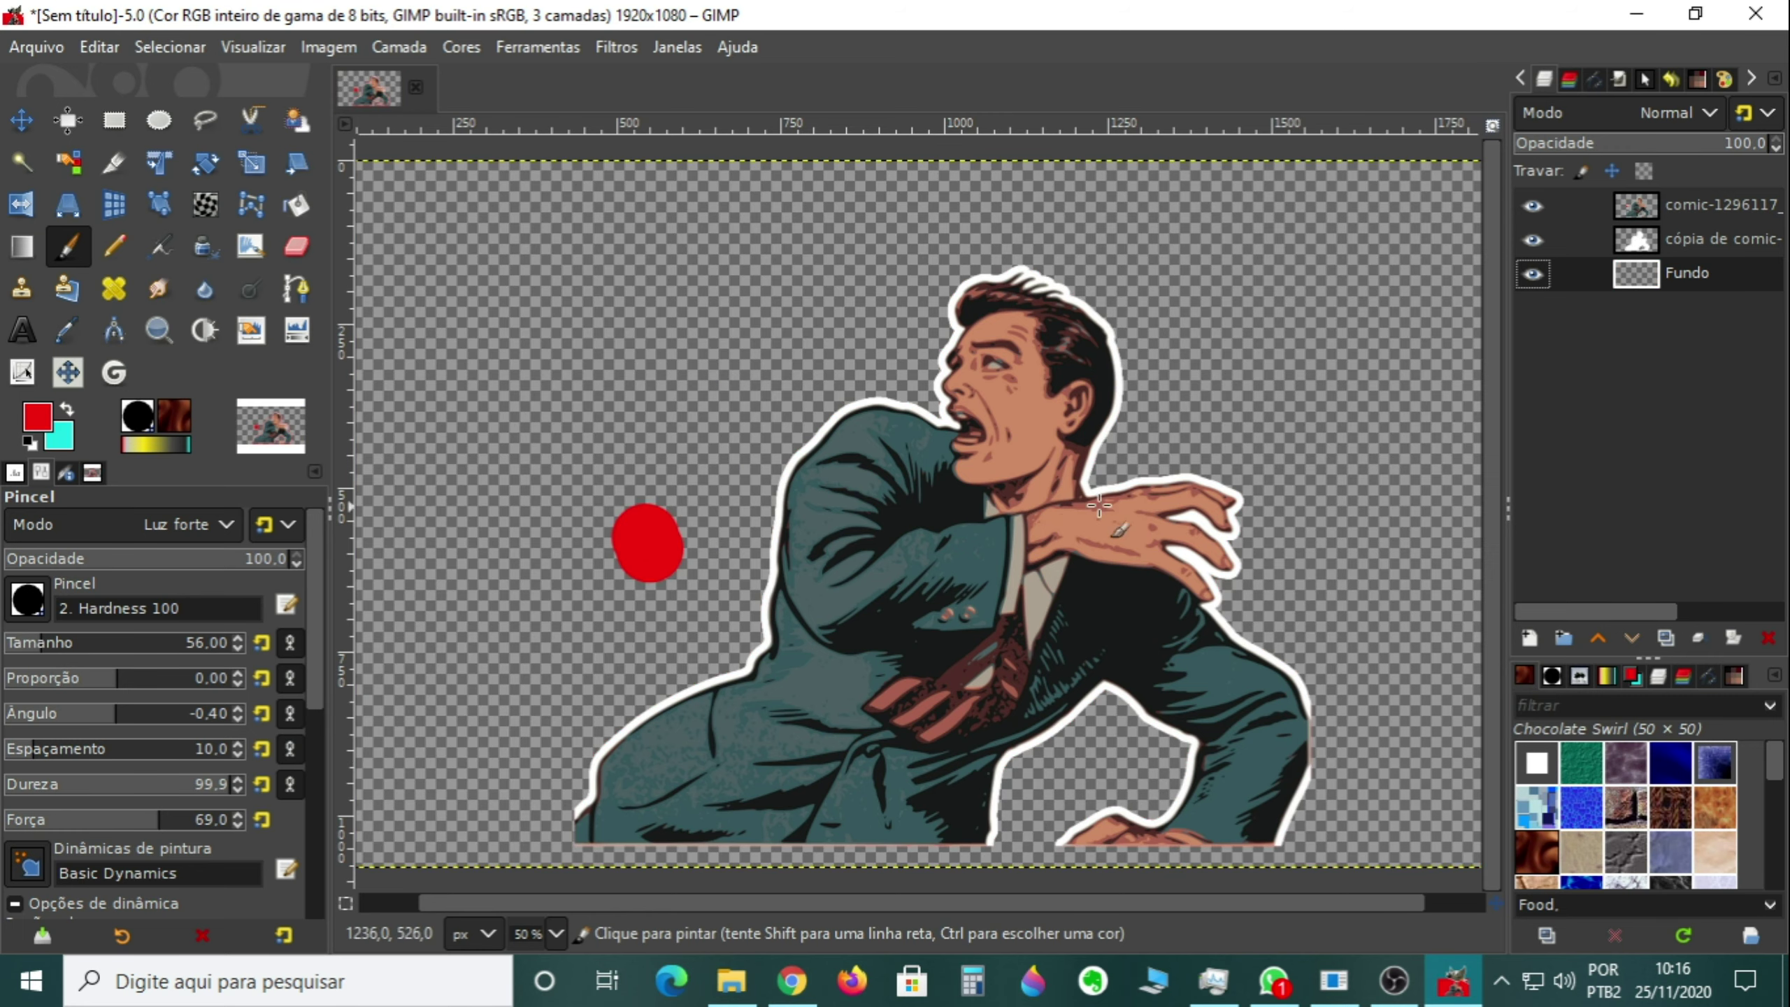
Erase the stray red dot left of the man on the comic and white copy layers
drag(680, 549, 631, 580)
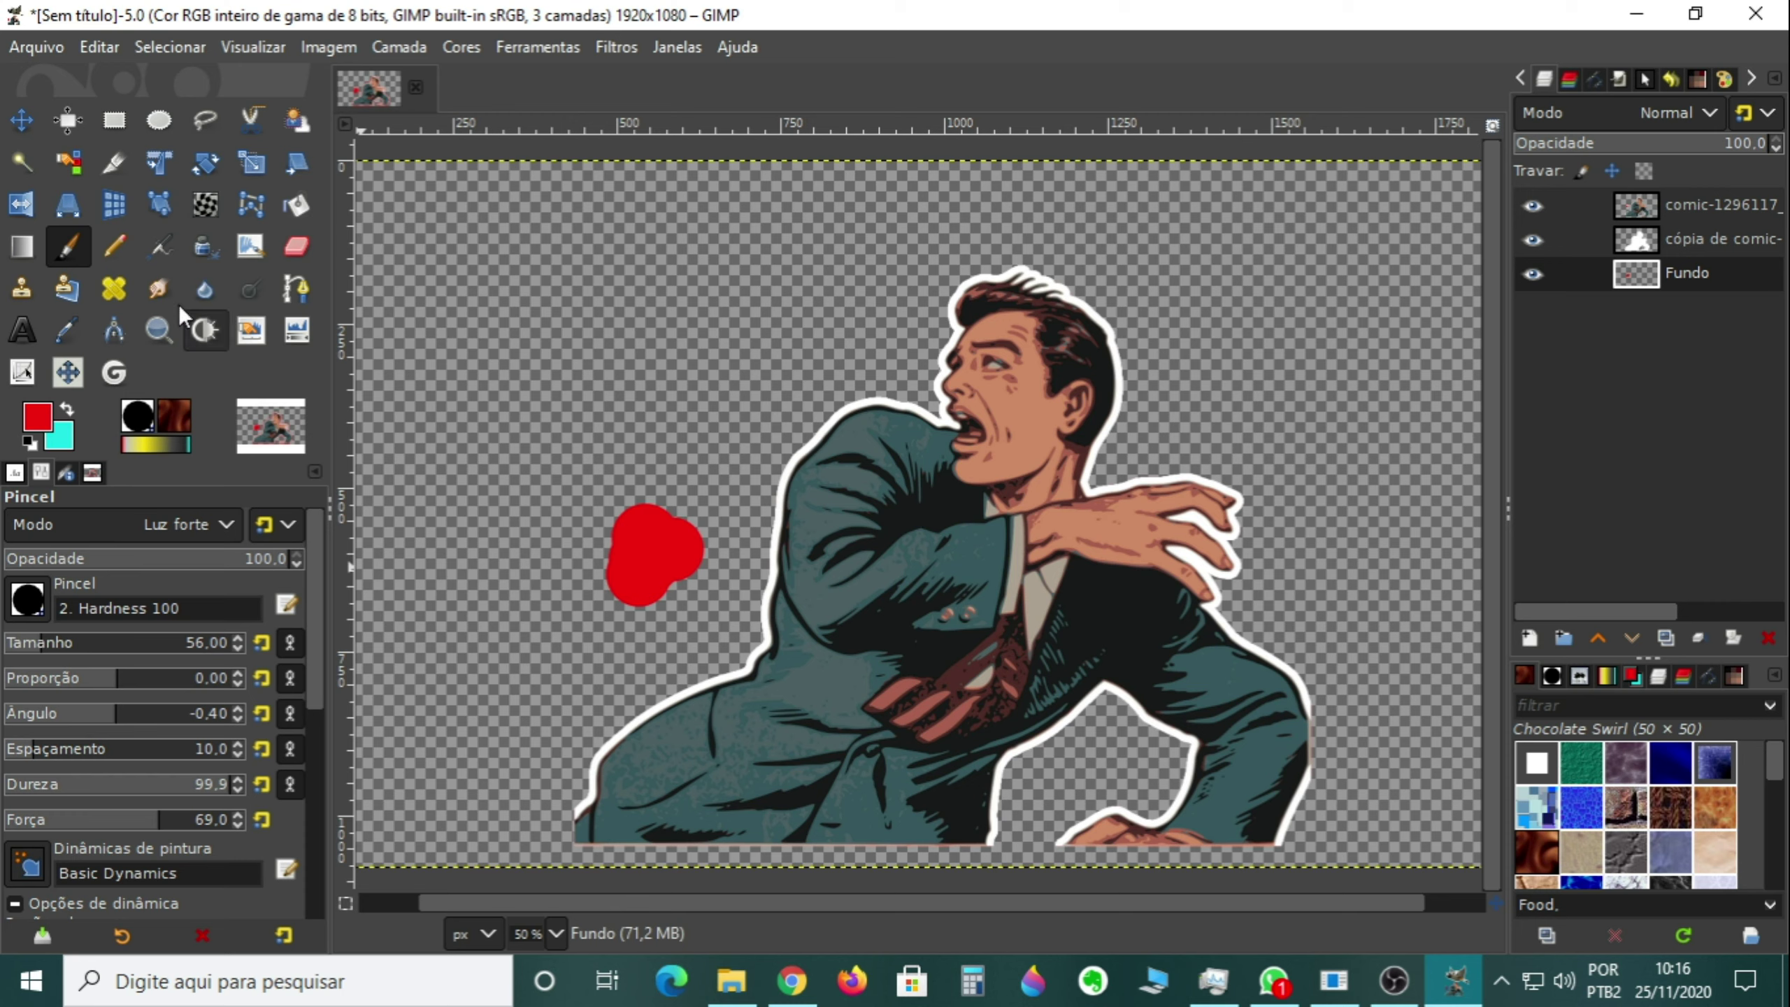
click(298, 249)
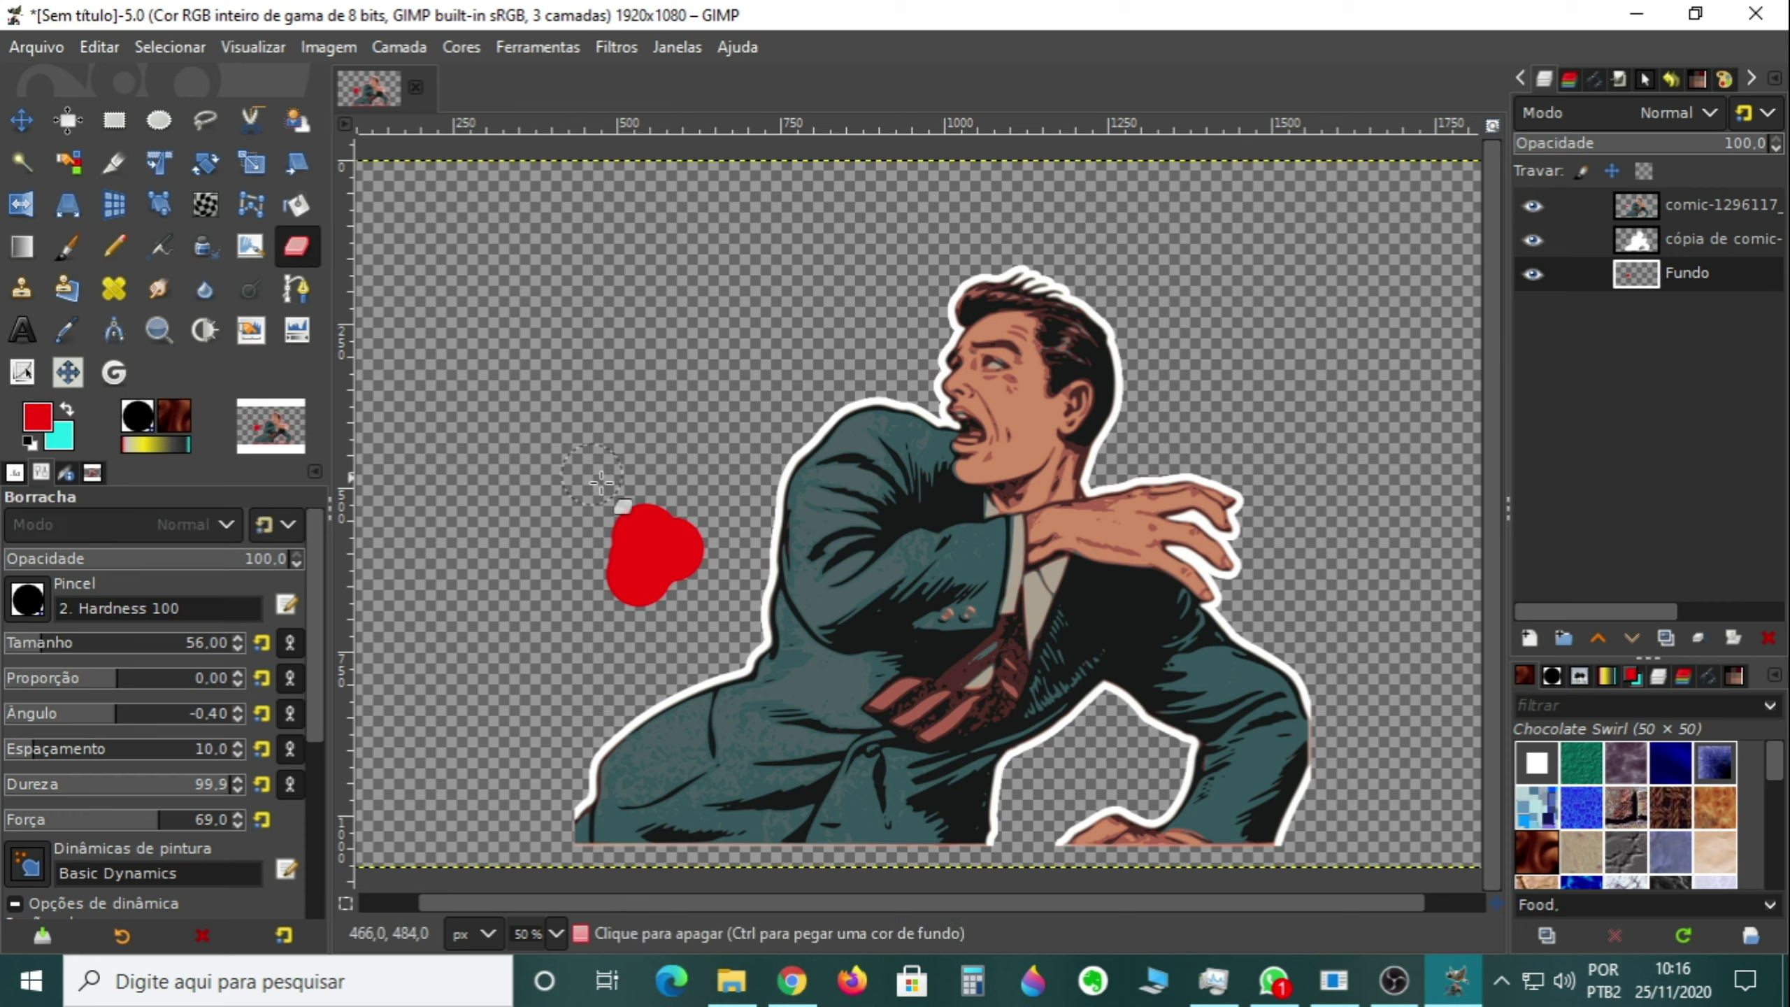
mouse_move(623, 592)
mouse_down()
mouse_move(639, 535)
mouse_move(643, 559)
mouse_up()
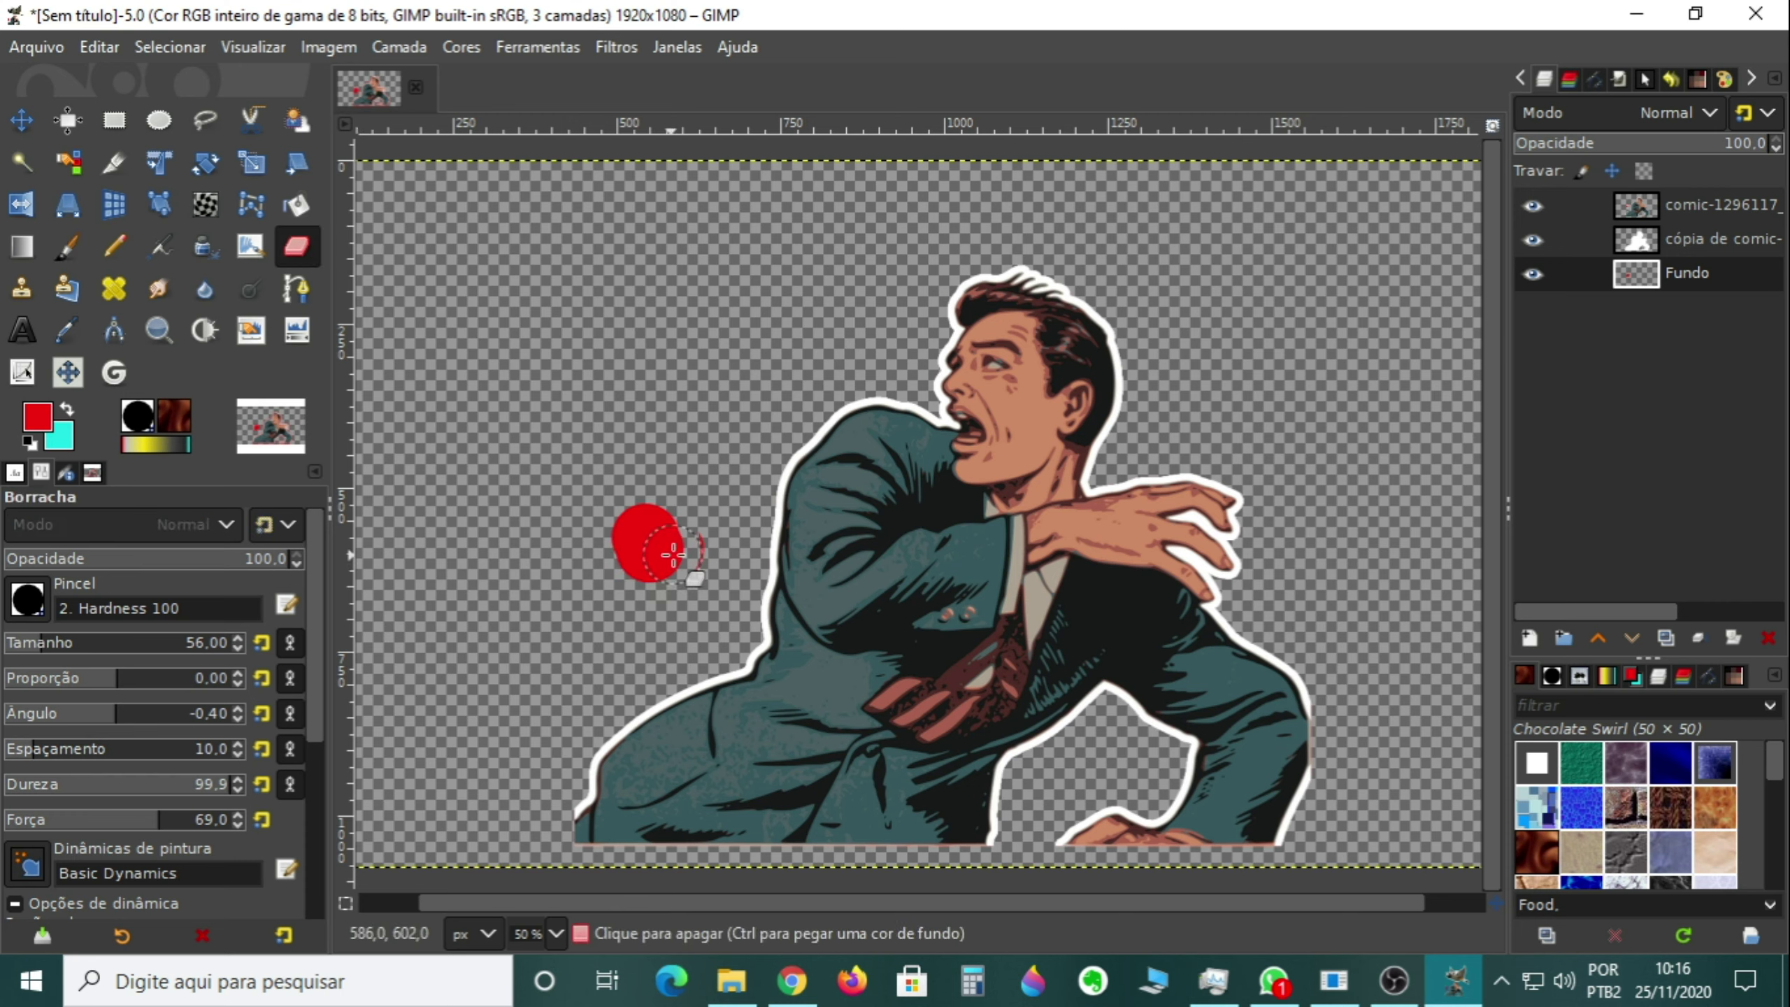
click(1639, 206)
drag(732, 535, 634, 550)
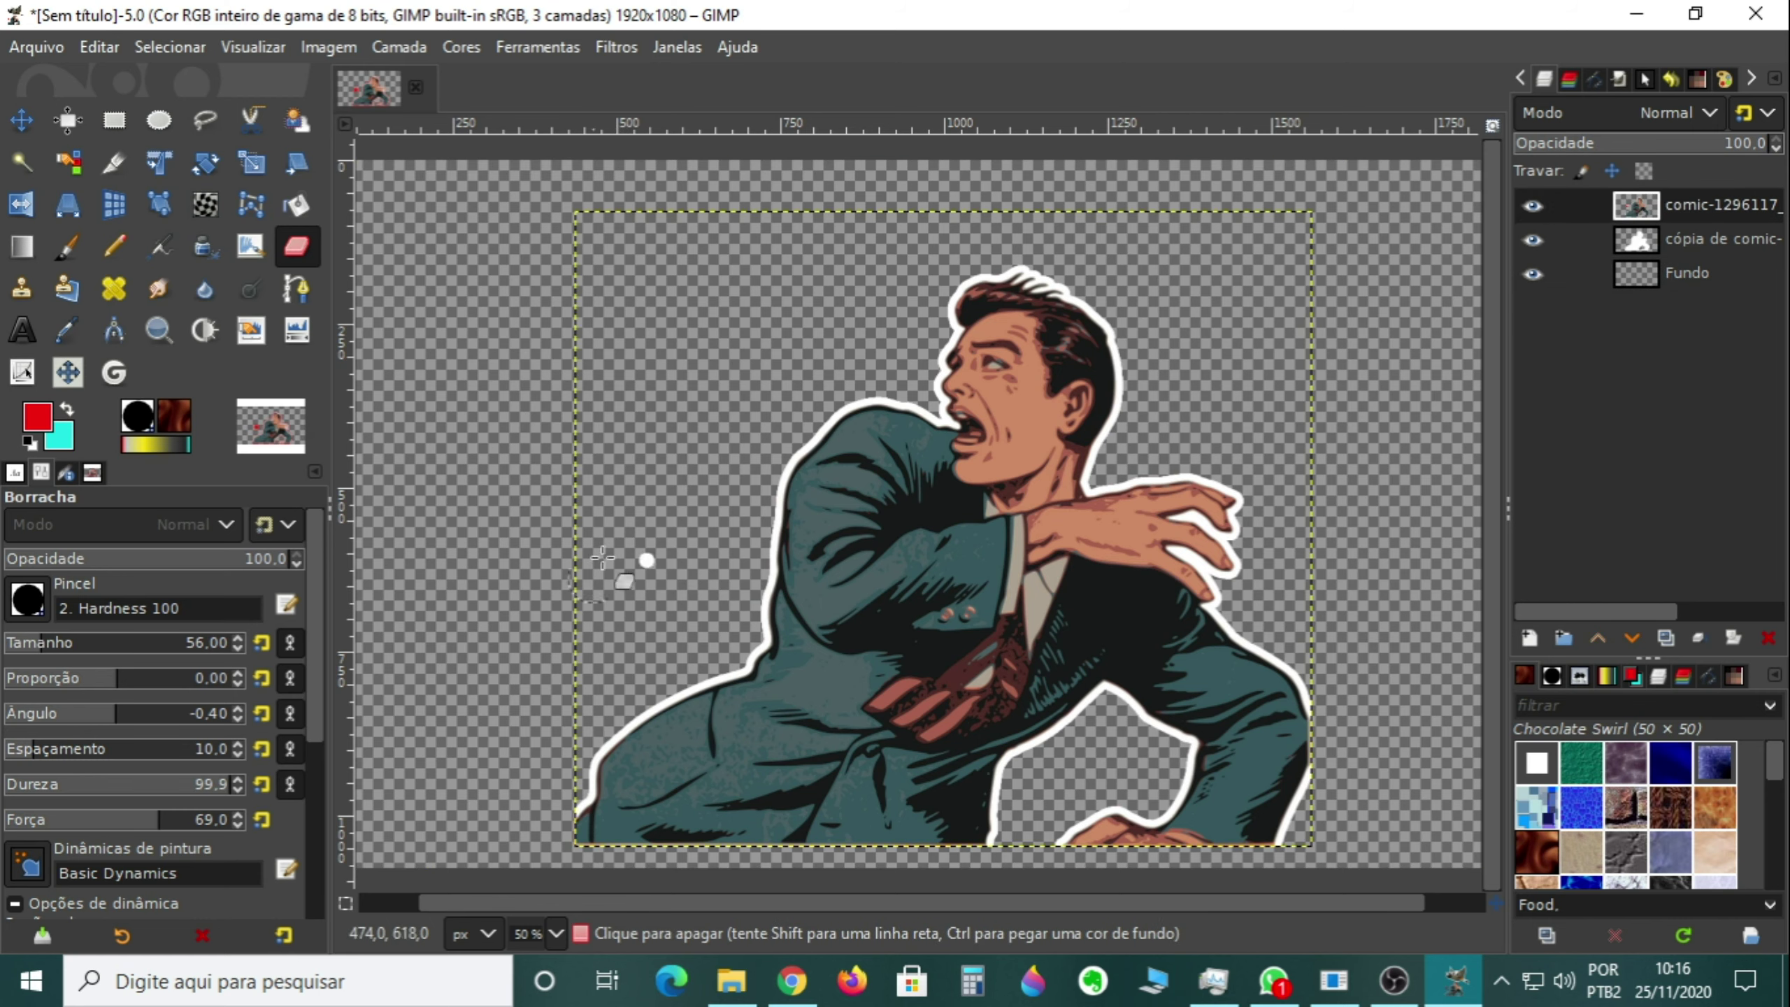
click(1614, 238)
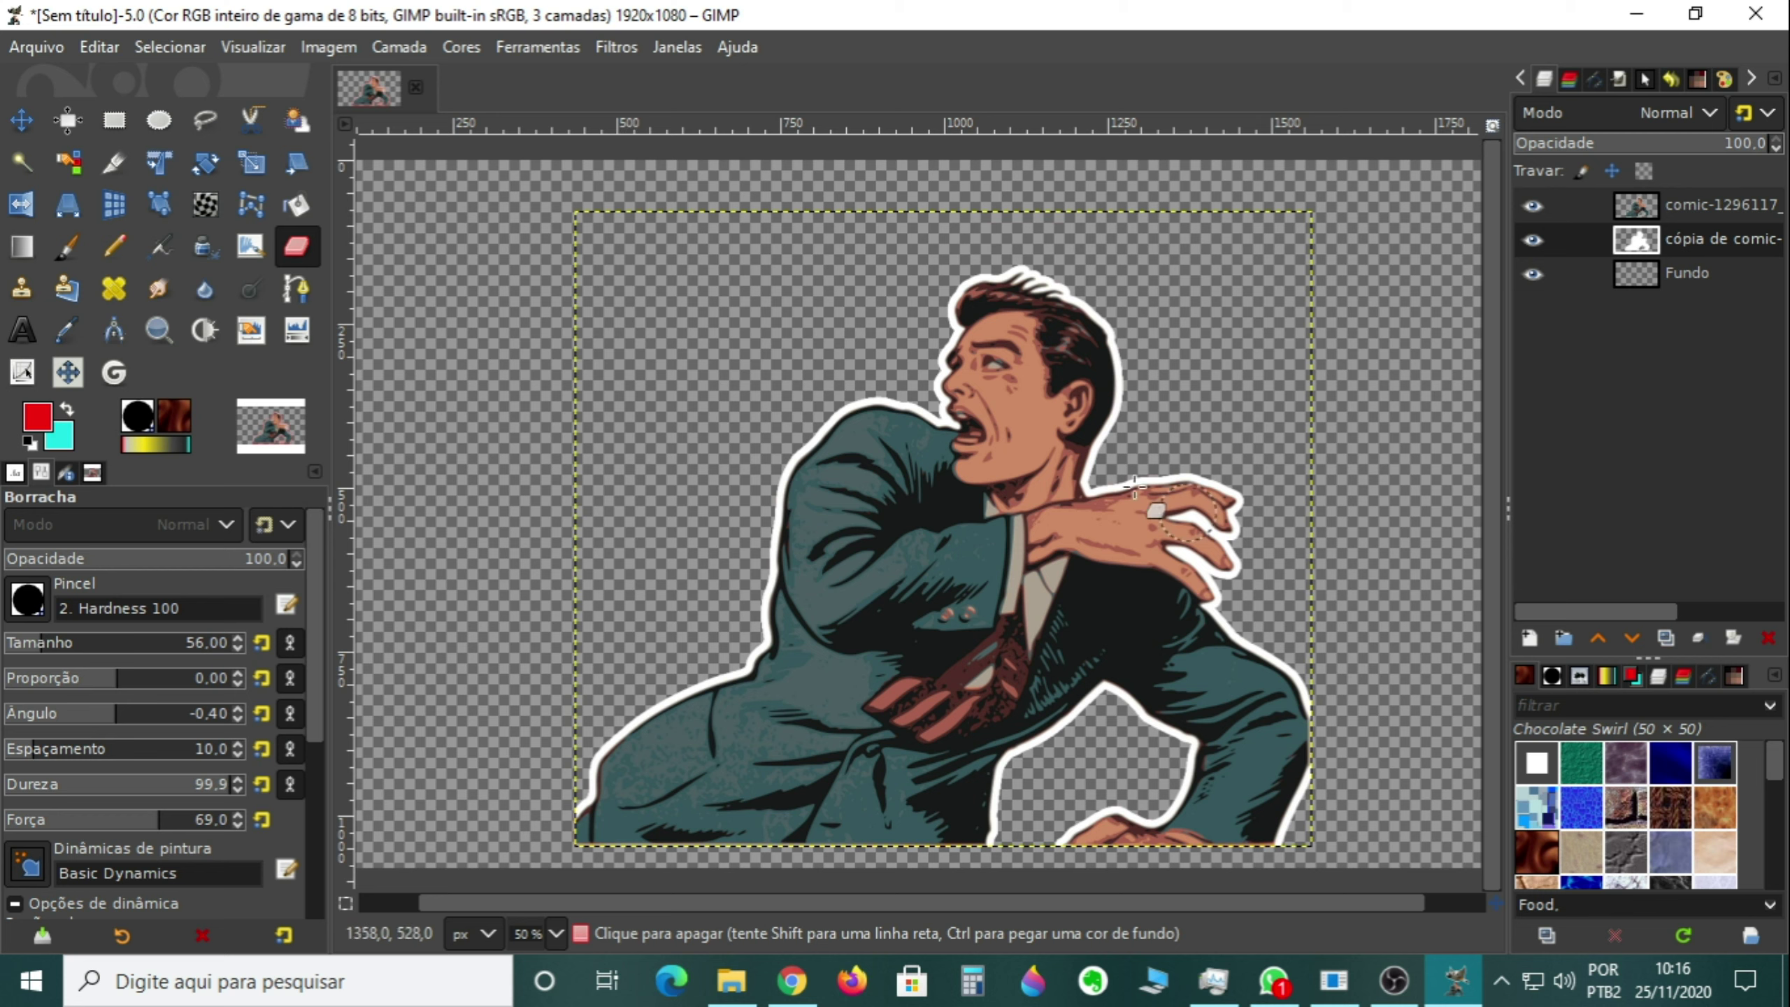
Export the image as contorno.png in the Pictures folder, accepting the default PNG options
click(38, 50)
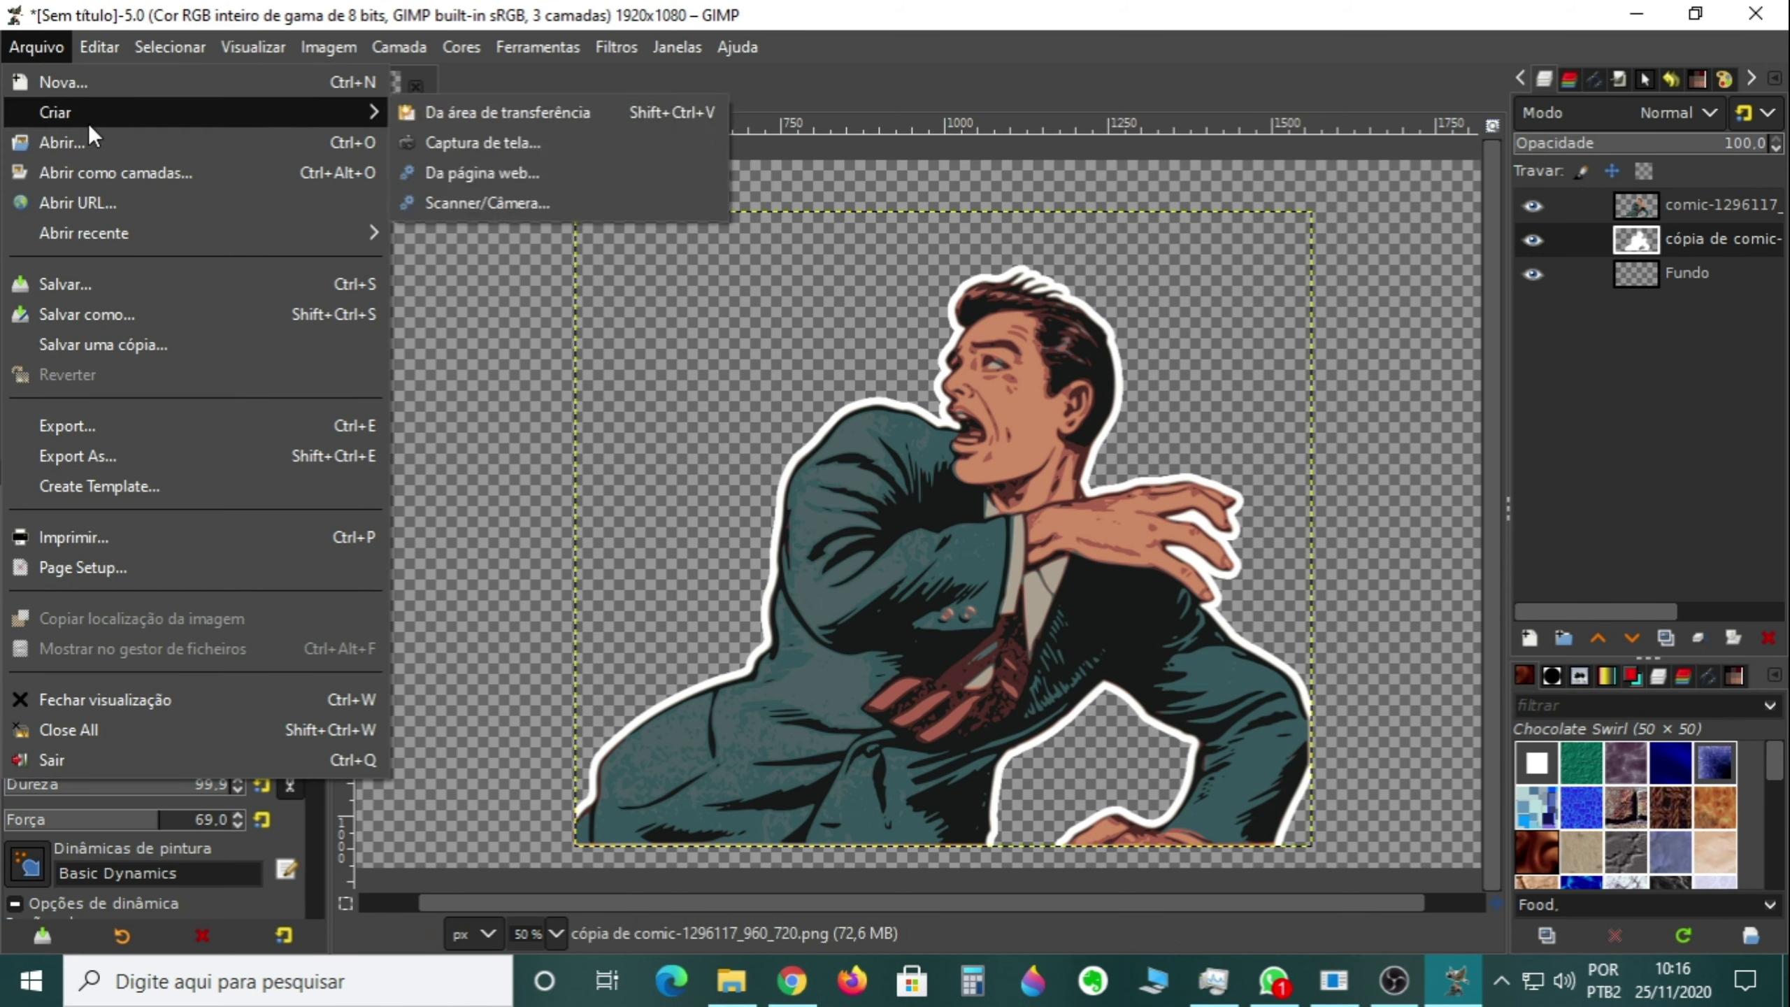
click(101, 456)
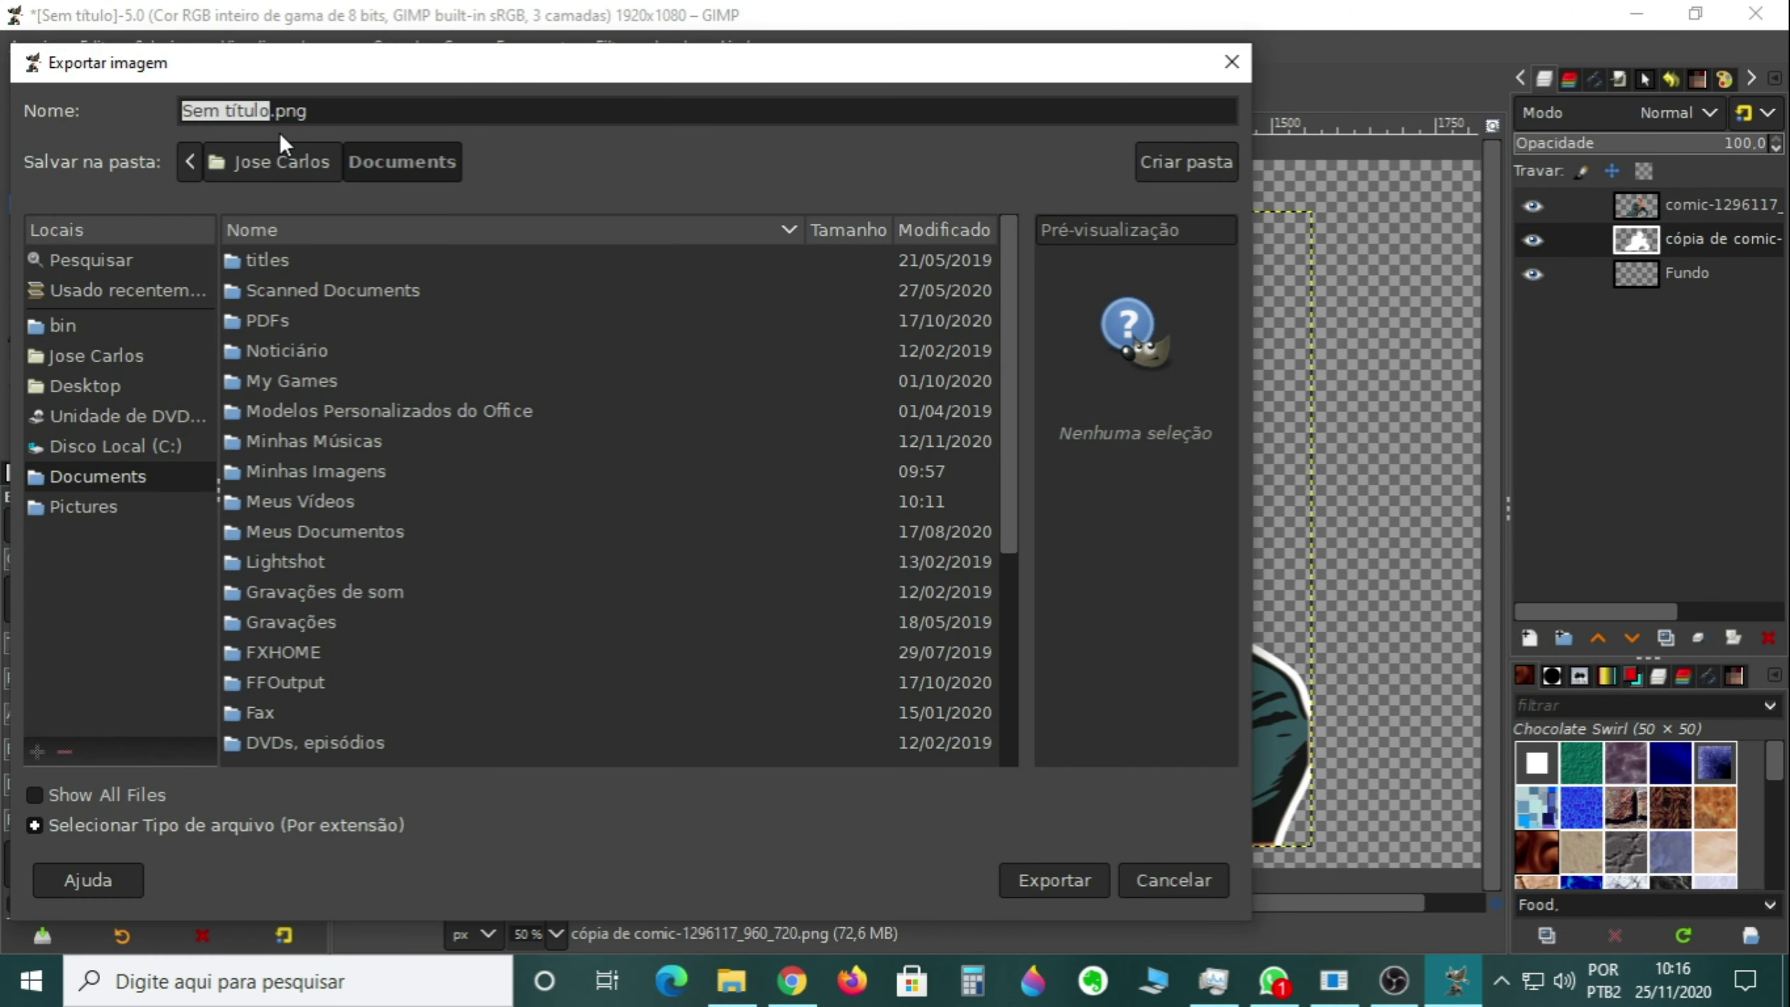
key(BackSpace)
text(con)
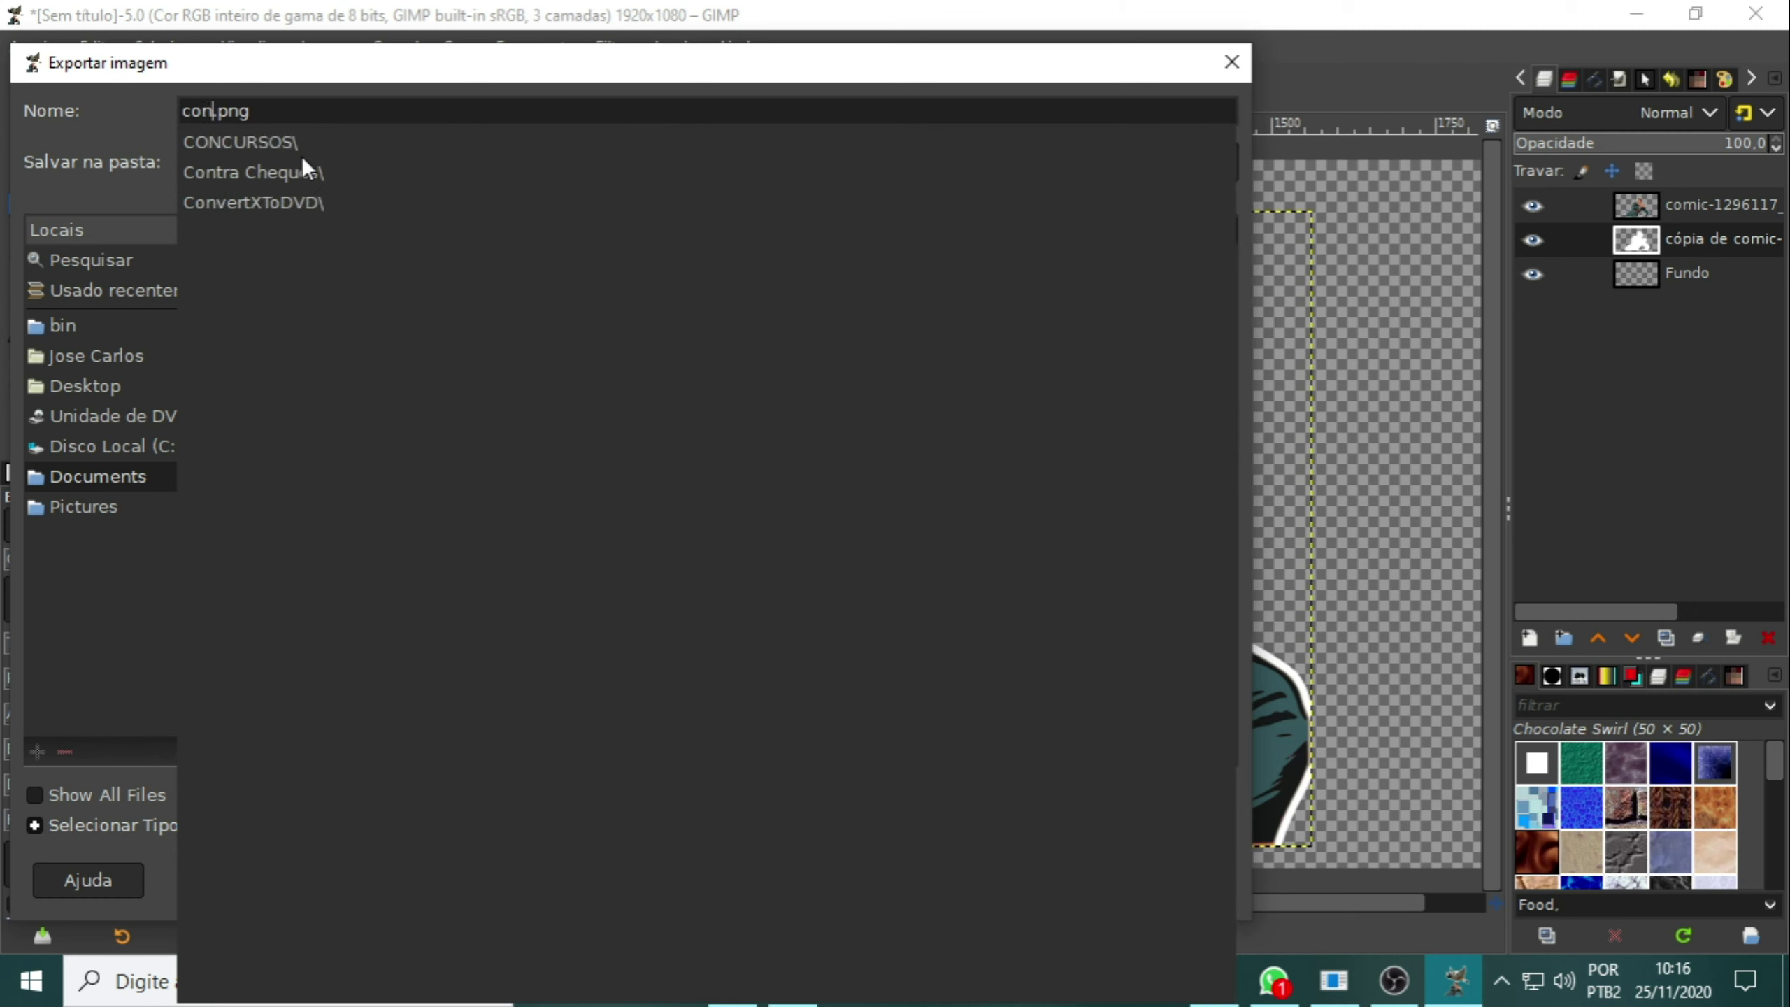
text(torno)
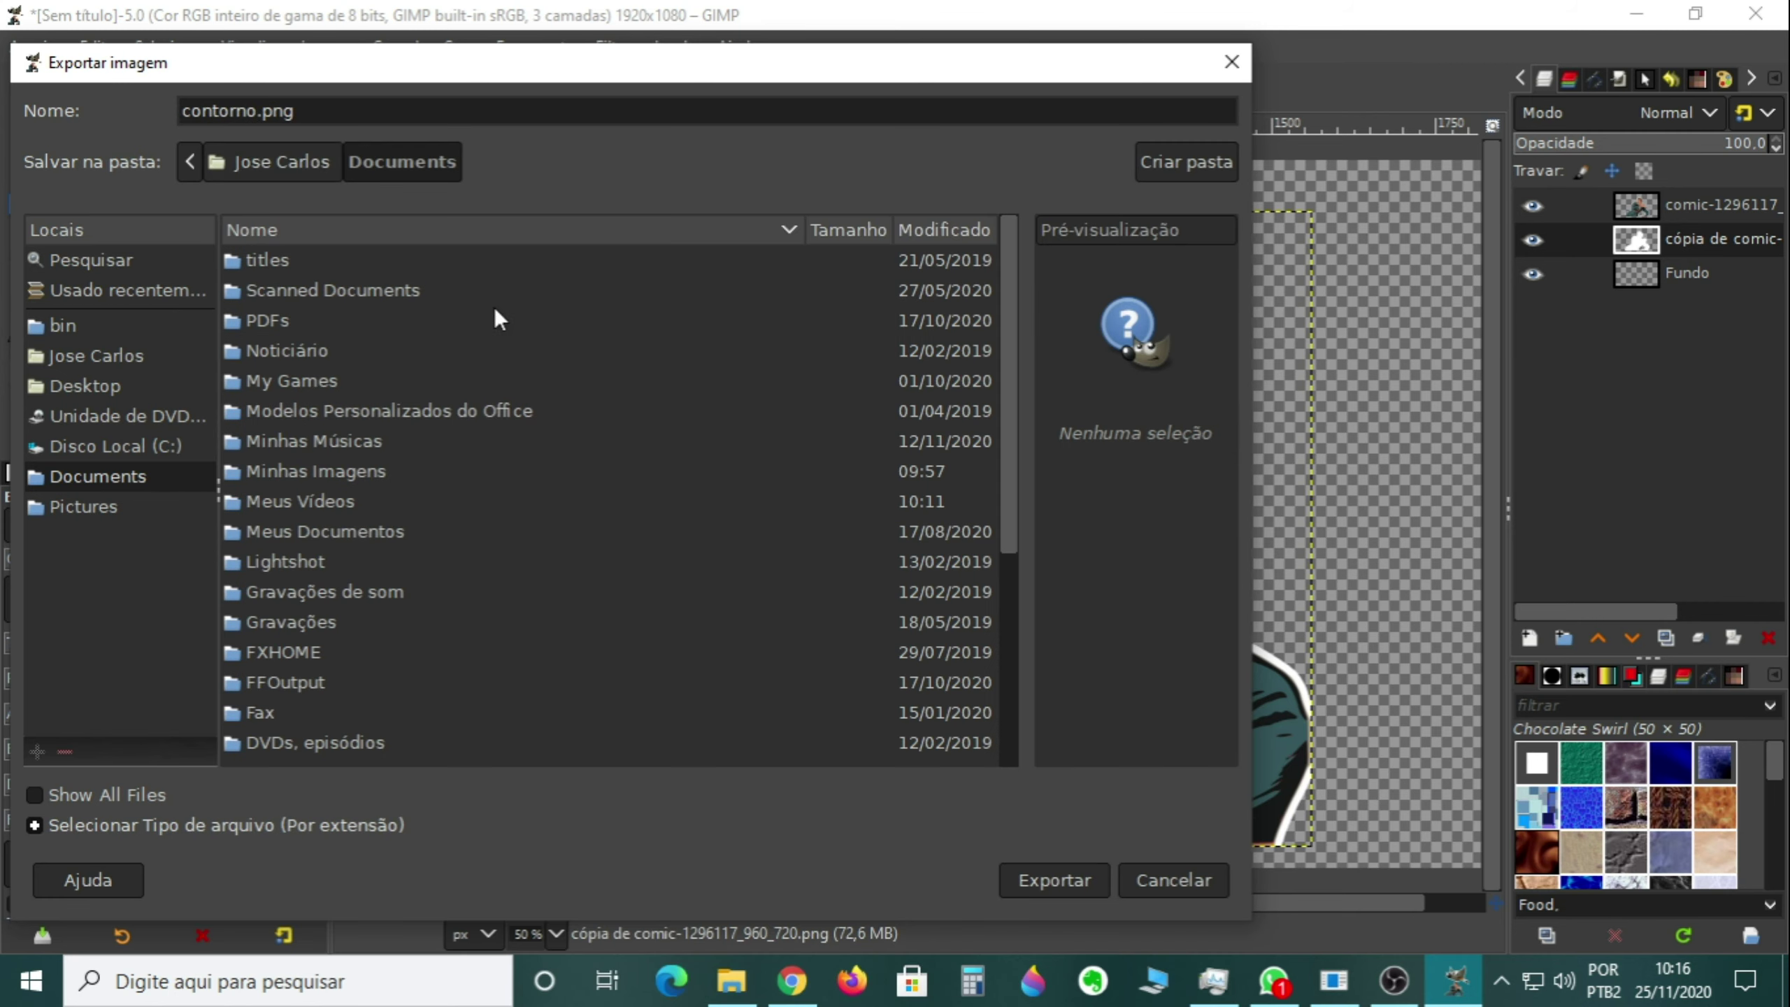
click(88, 506)
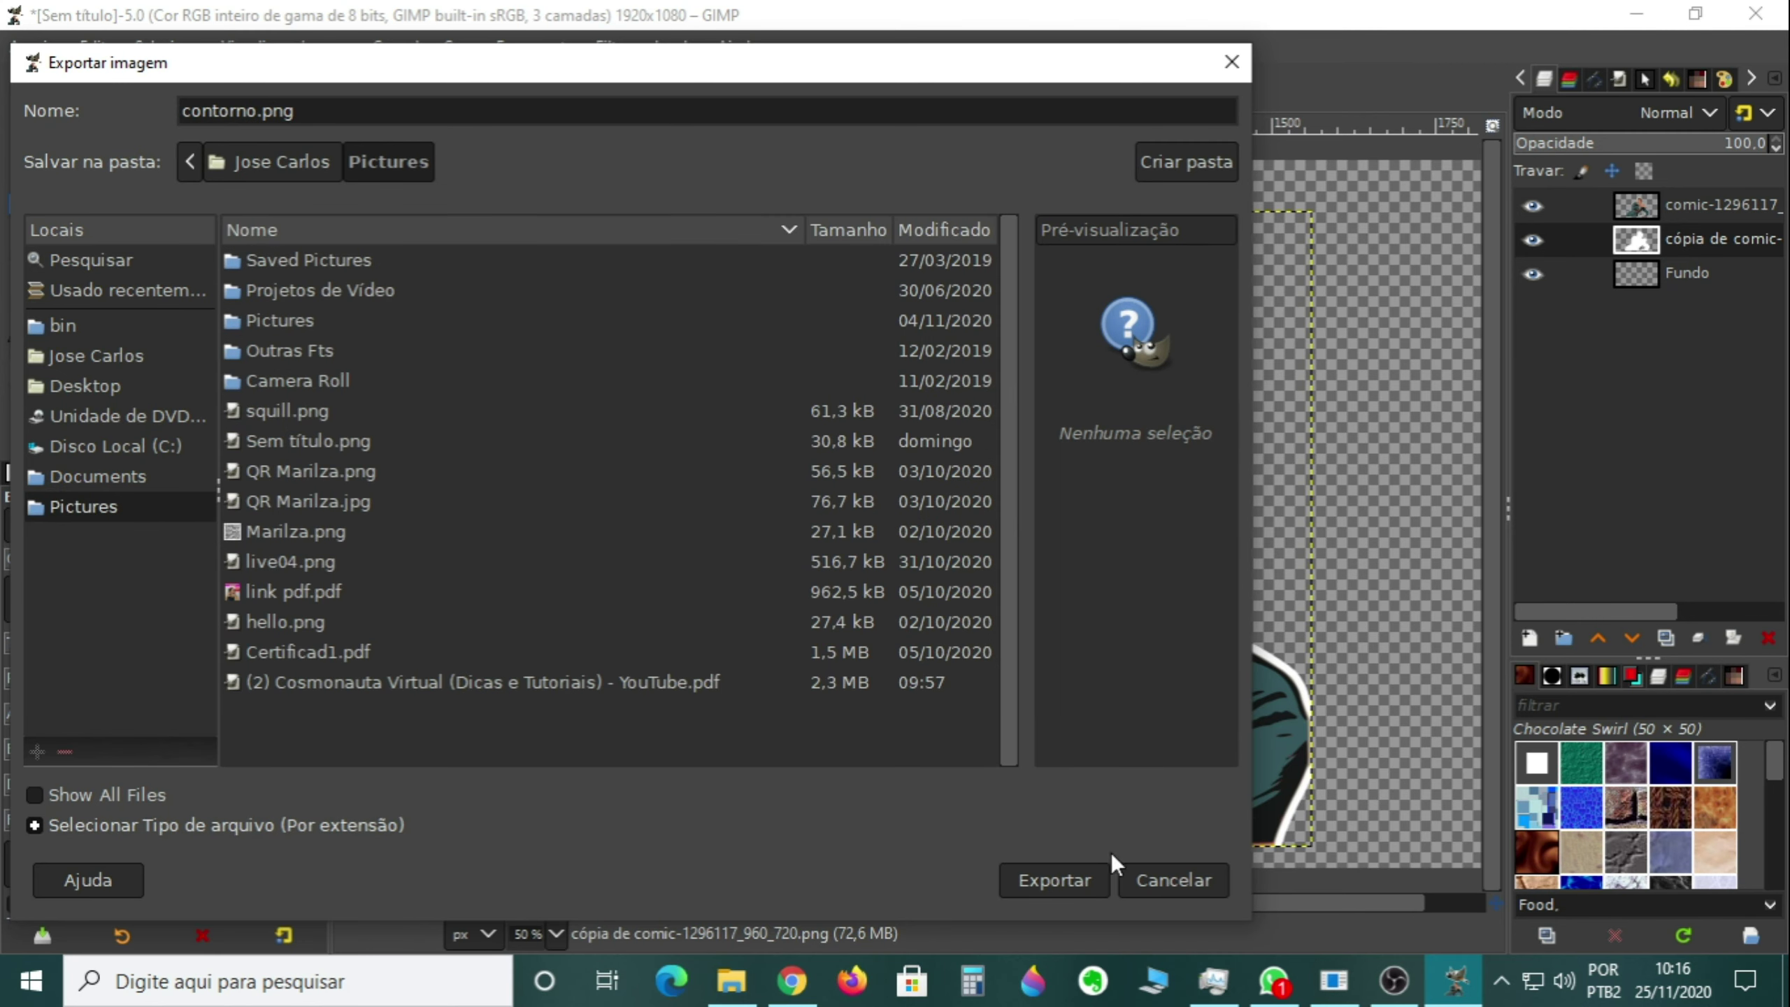
click(1055, 880)
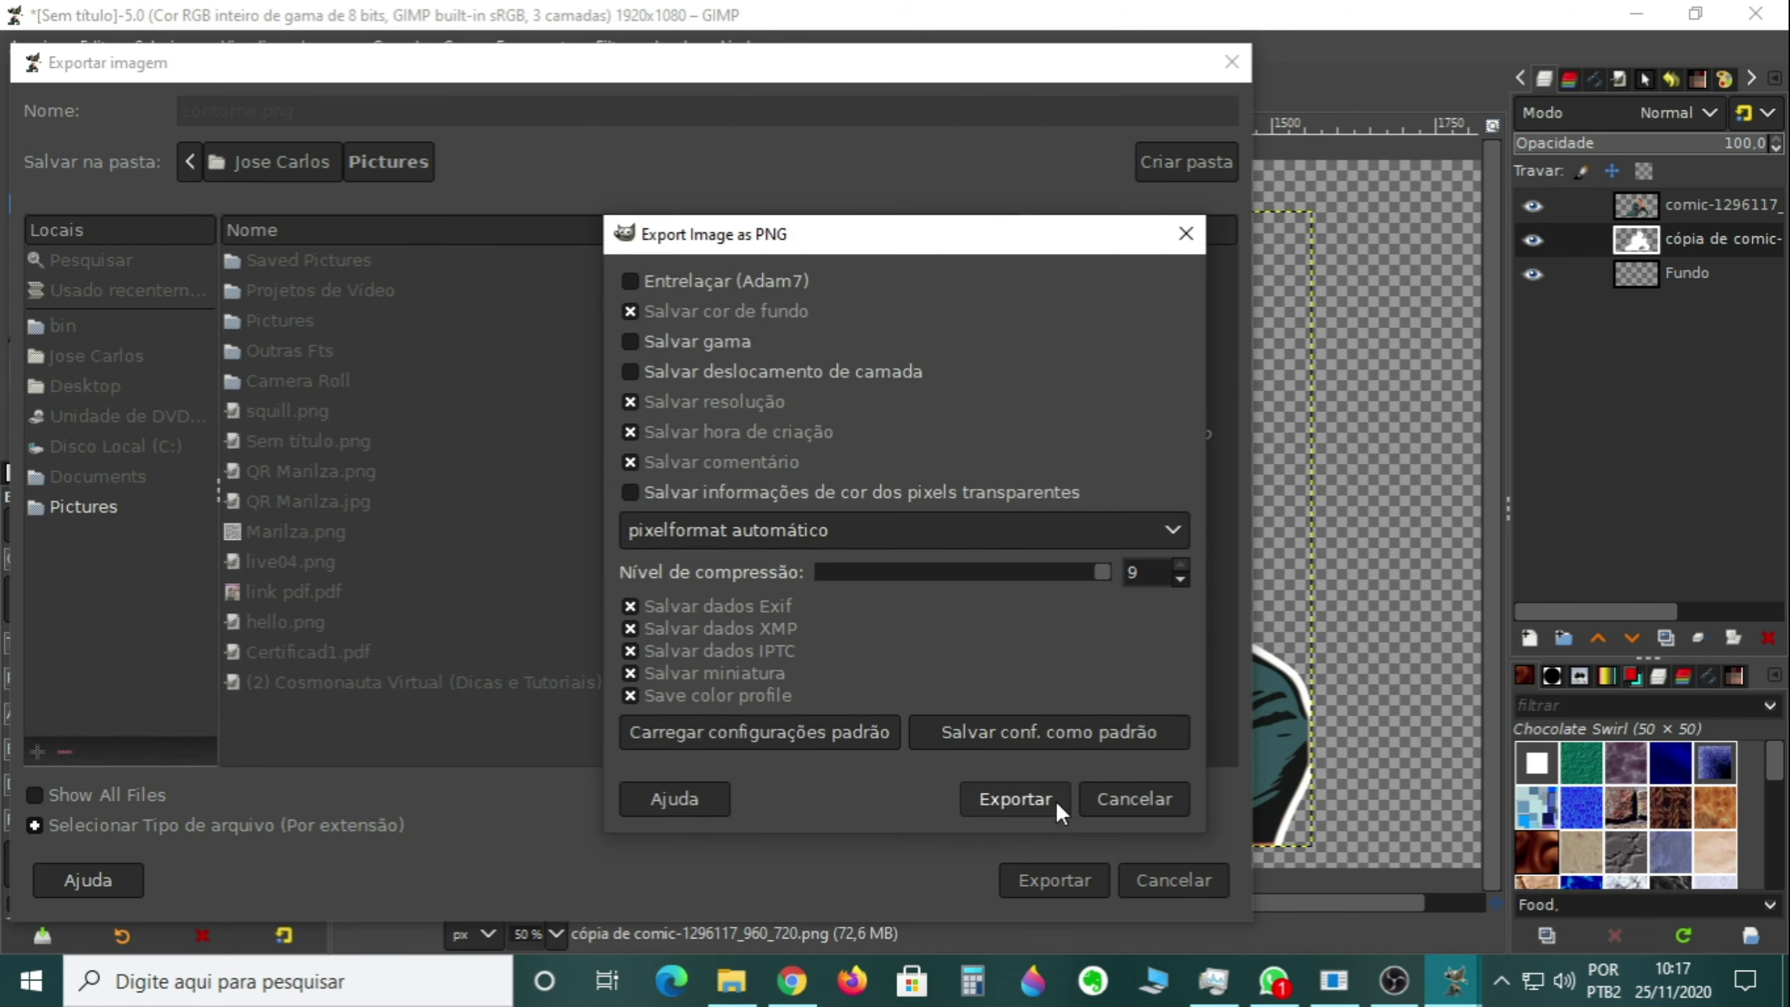
click(1020, 798)
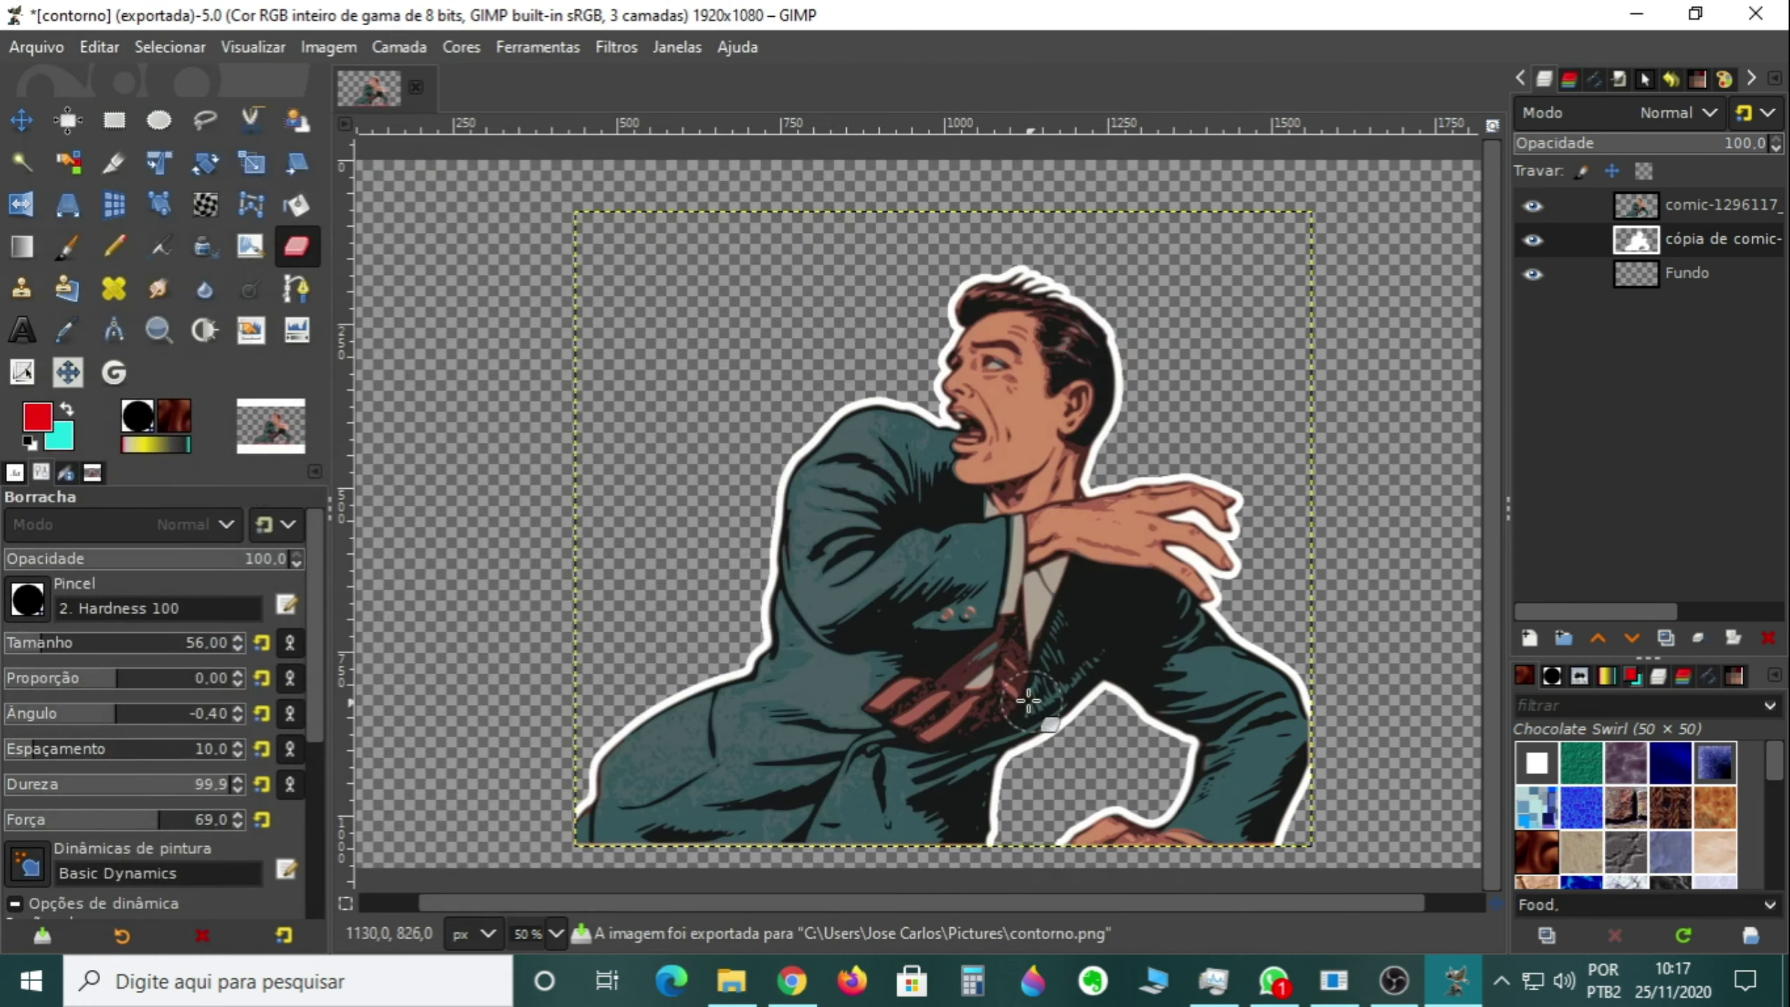